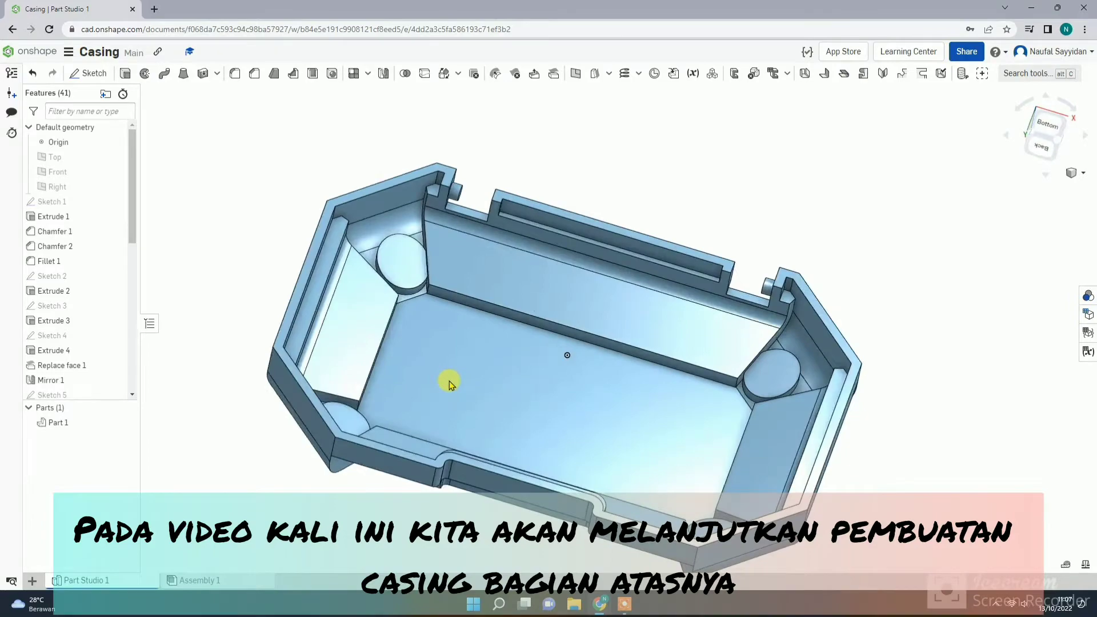
right_click_drag(449, 384, 508, 199)
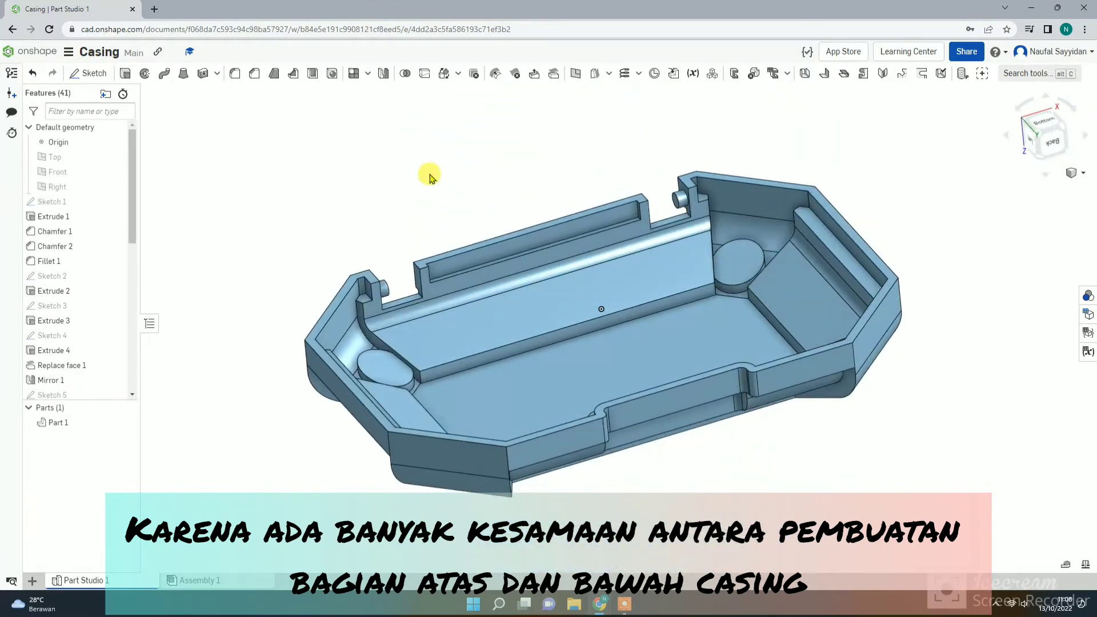
right_click(429, 174)
left_click(462, 222)
right_click_drag(429, 468, 472, 439)
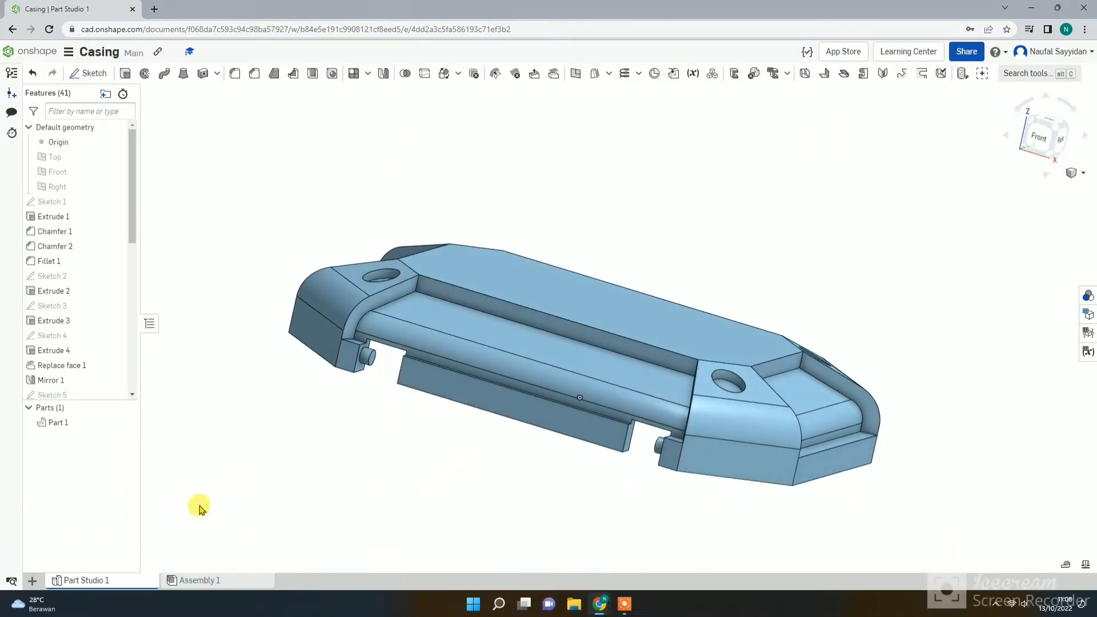
Step: Duplicate Part Studio 1 and open the resulting copy, Part Studio 1 Copy 1
right_click(129, 584)
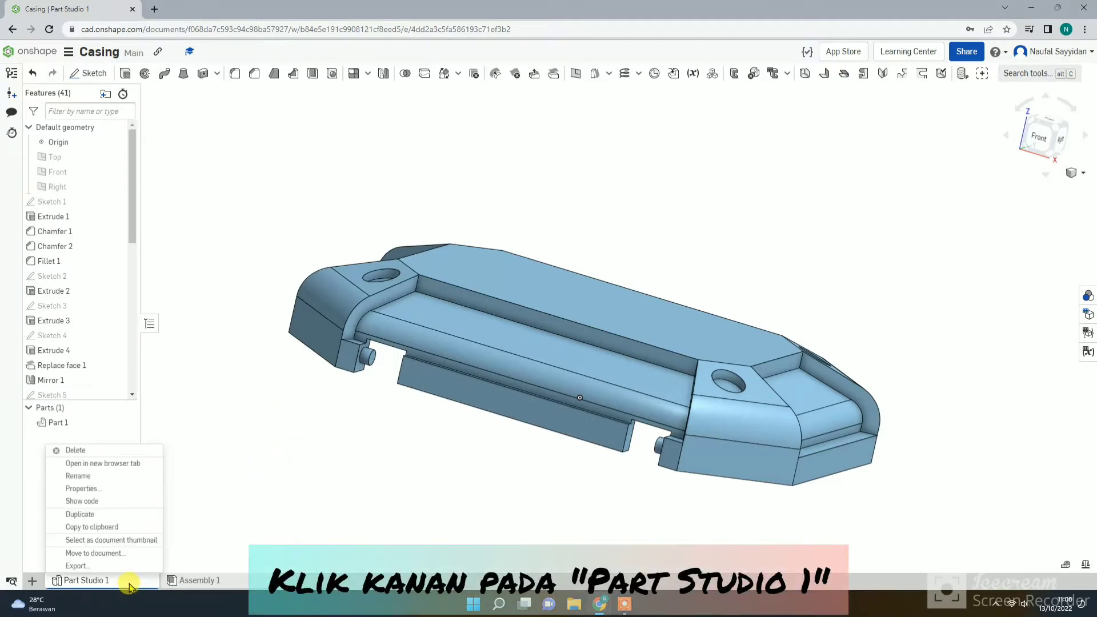
left_click(118, 515)
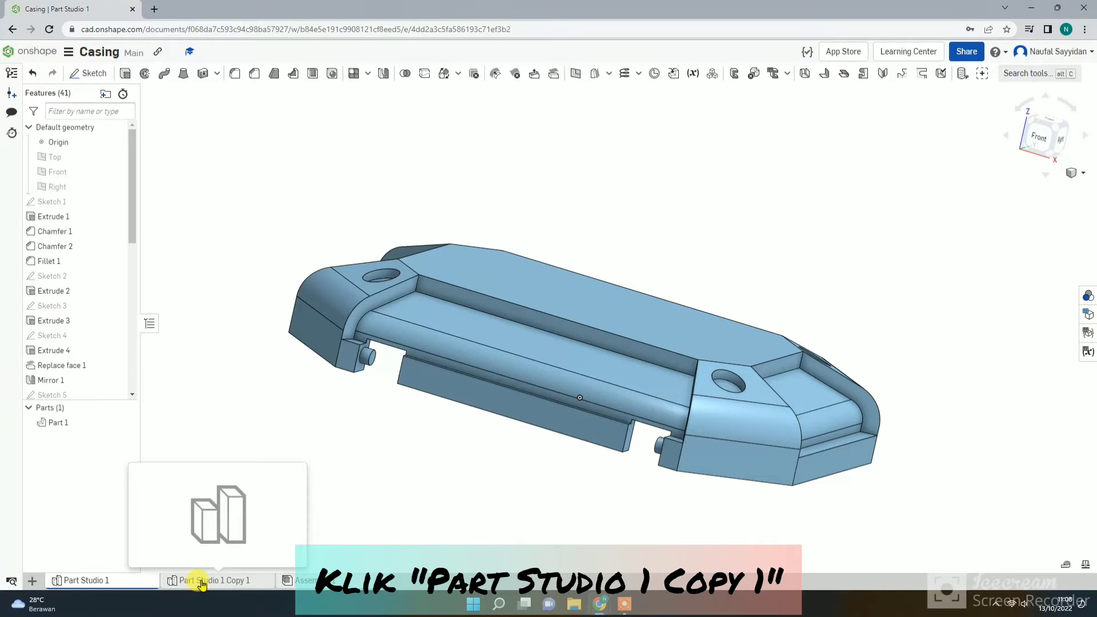
left_click(201, 581)
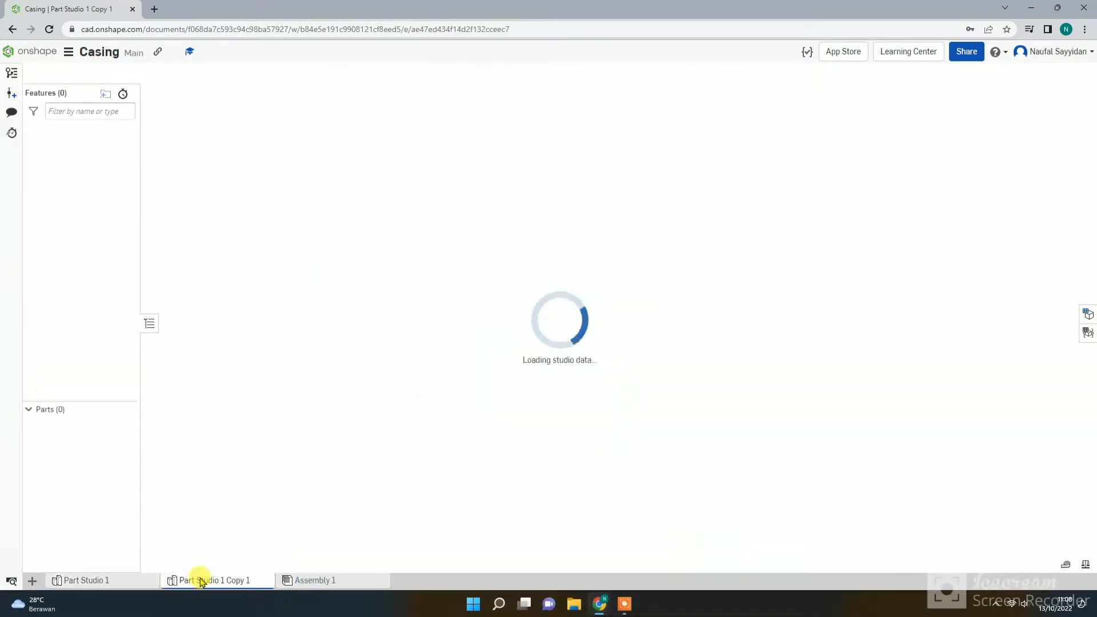
Step: Move the rollback bar to the end of the copied studio's feature list and delete Extrude 13
right_click_drag(338, 506, 363, 481)
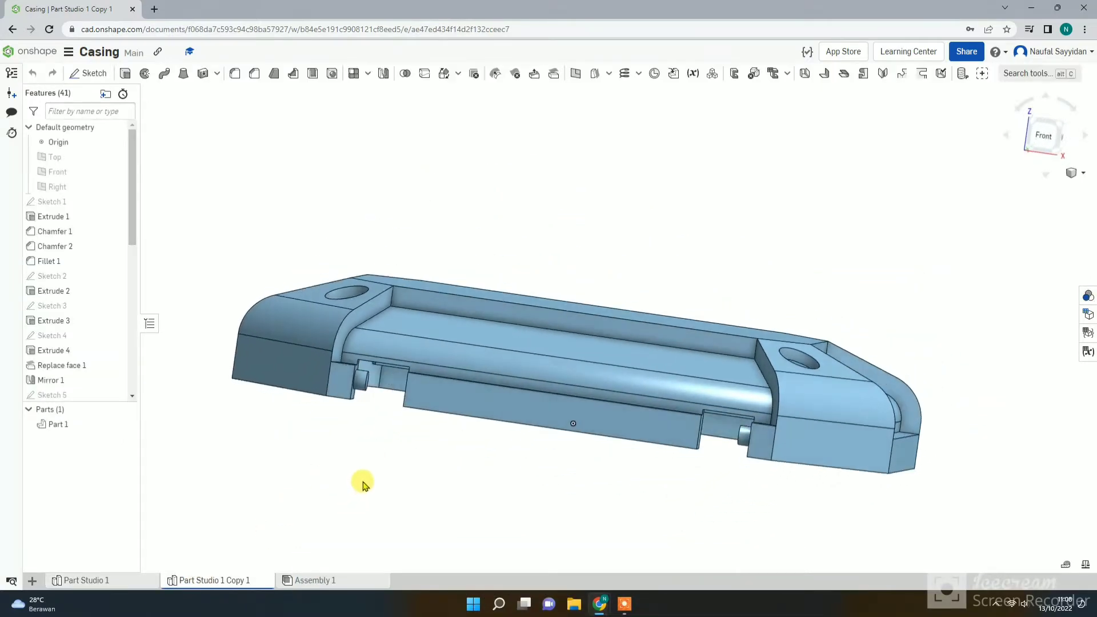
scroll(97, 365, "down", 8)
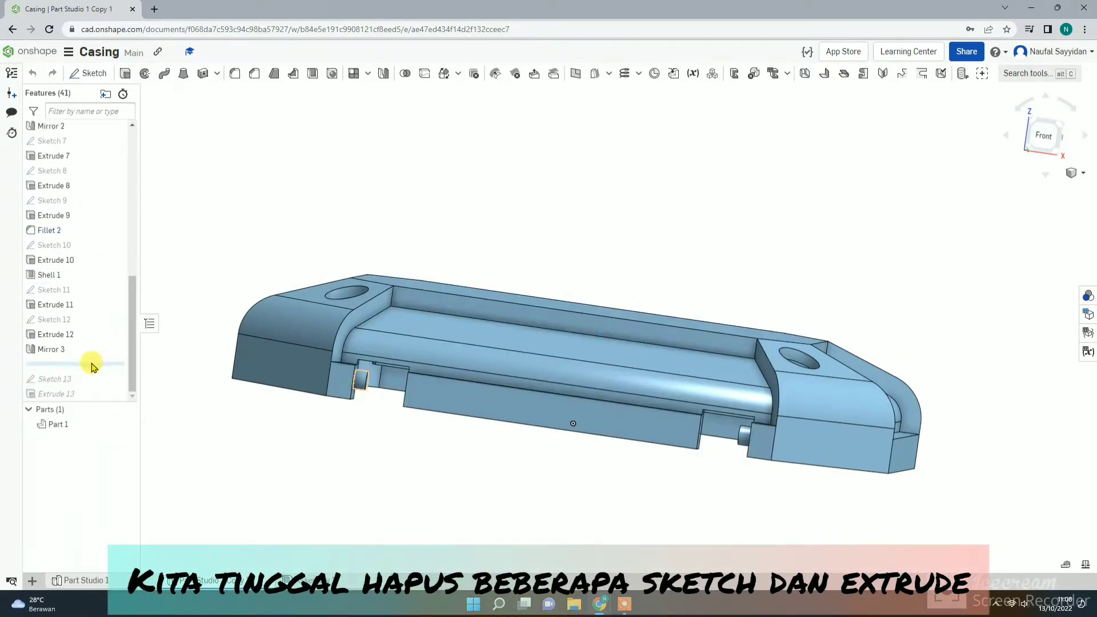
left_click_drag(92, 365, 86, 394)
right_click(104, 377)
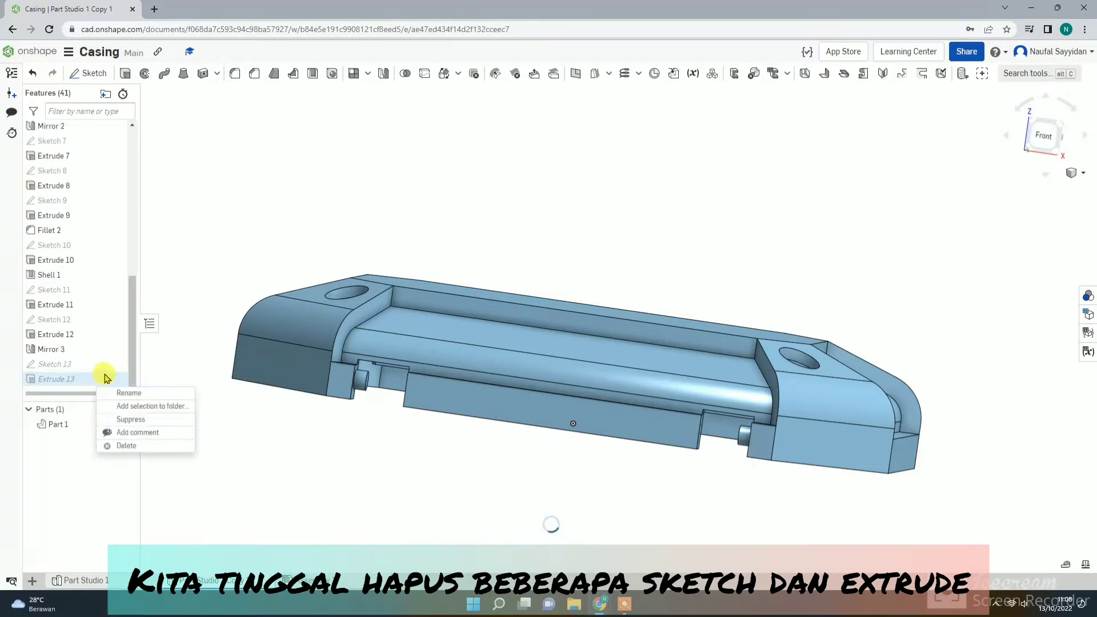
left_click(126, 445)
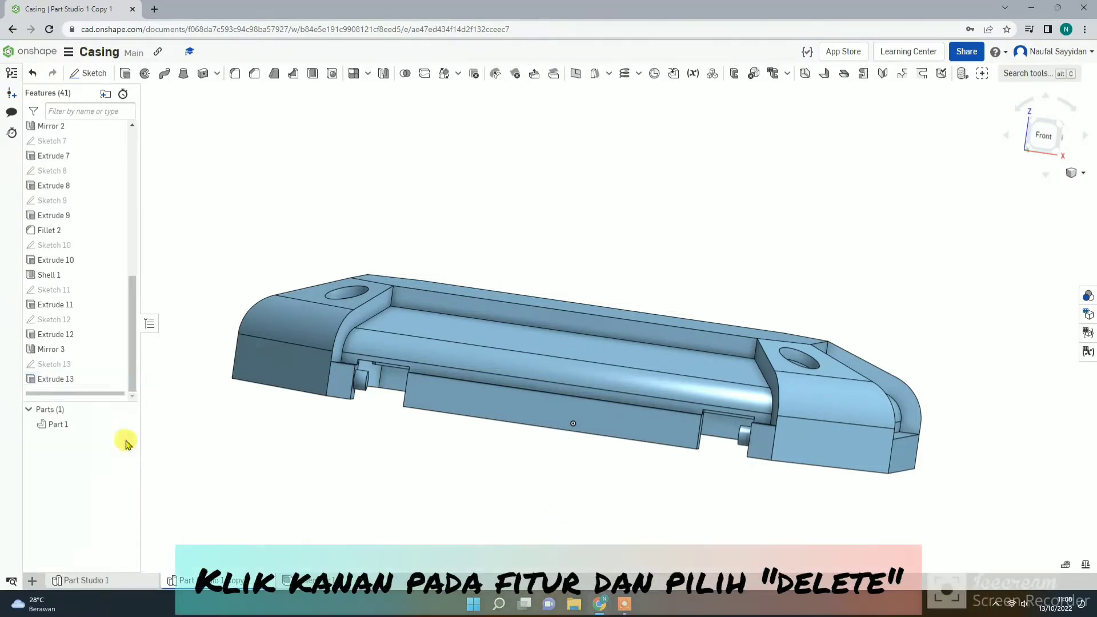
Step: Delete Sketch 13 from the feature list
right_click(81, 372)
left_click(58, 377)
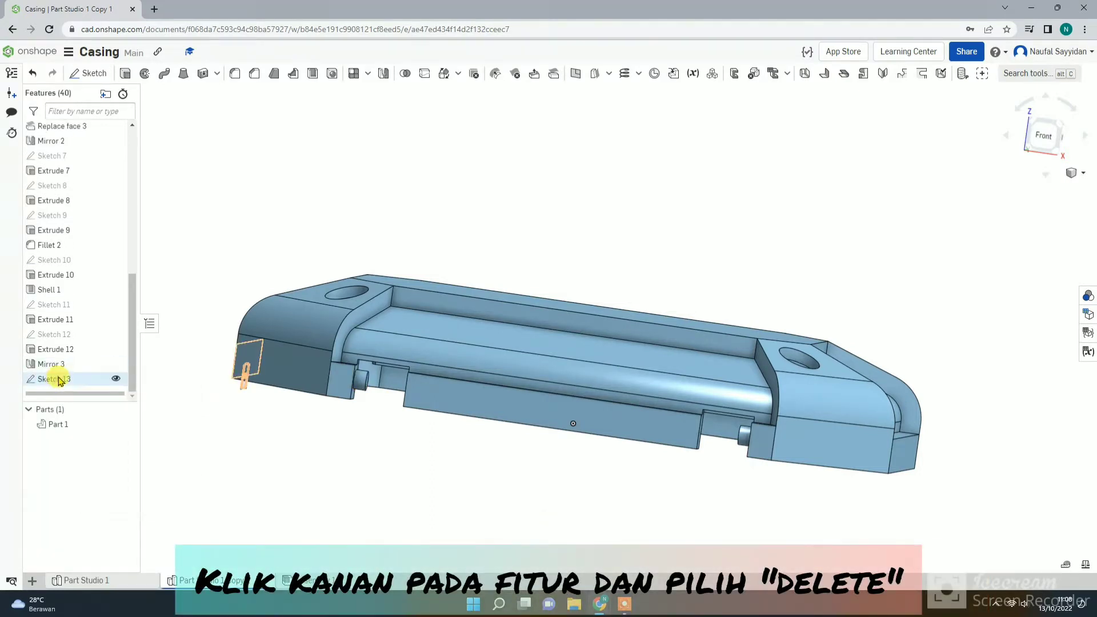
right_click(58, 377)
left_click(94, 369)
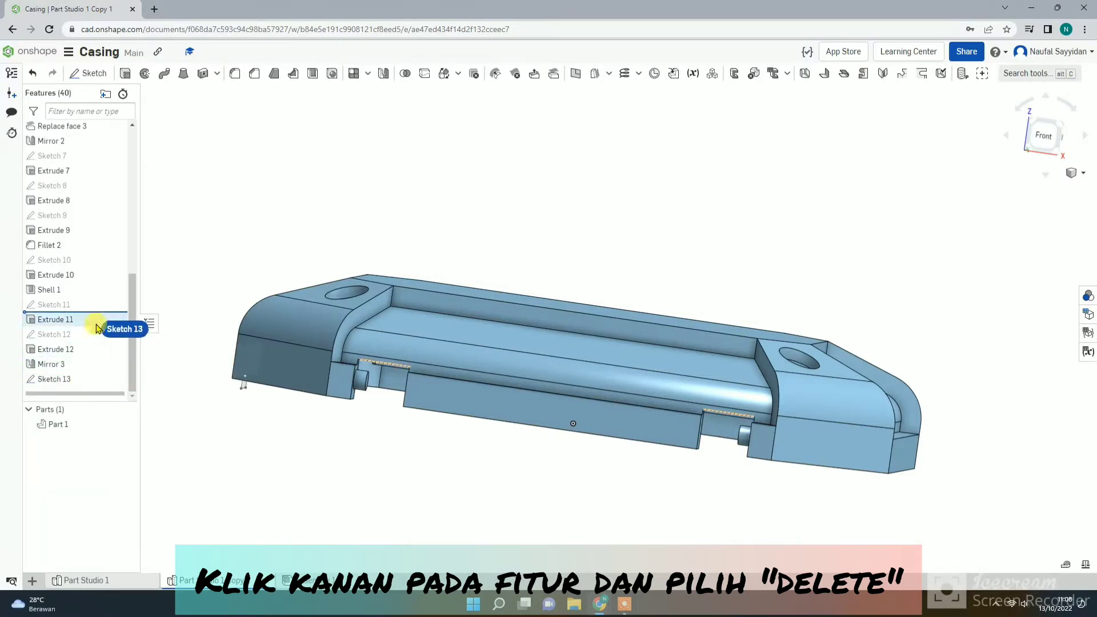
right_click(87, 382)
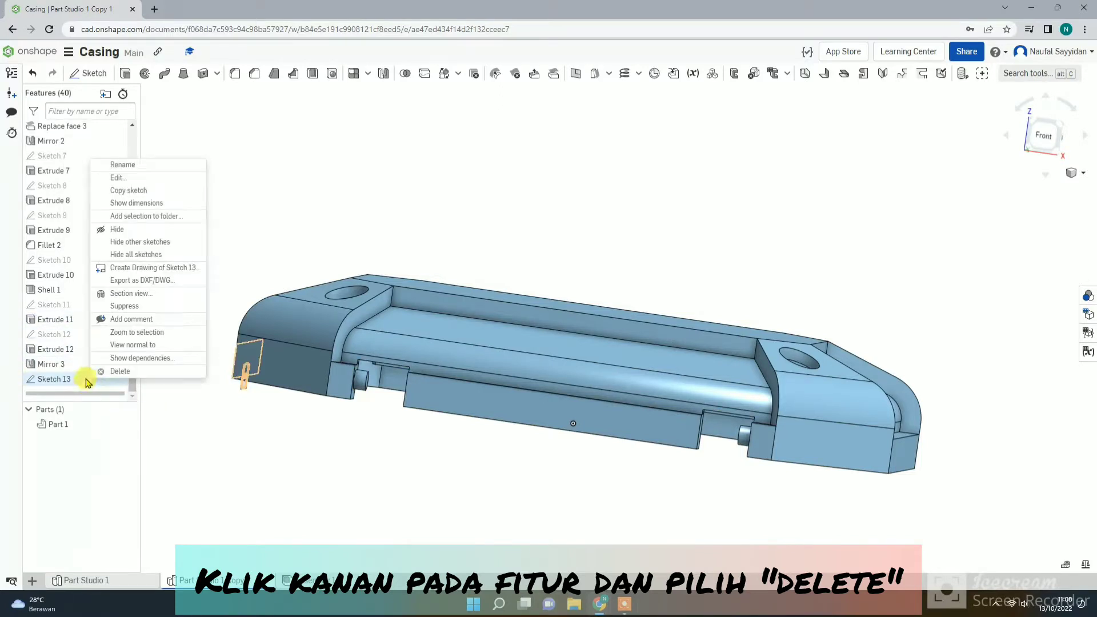
left_click(120, 372)
Step: Delete the hinge pin features Mirror 3 and Extrude 12 together with their Sketch 12
right_click(75, 365)
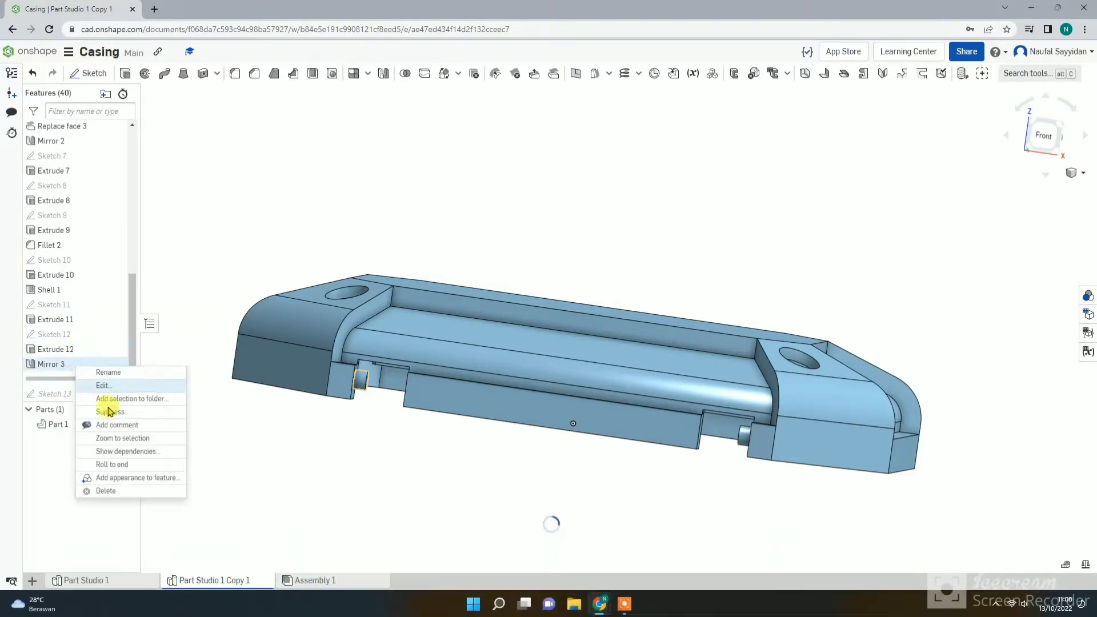
left_click(106, 491)
right_click(86, 377)
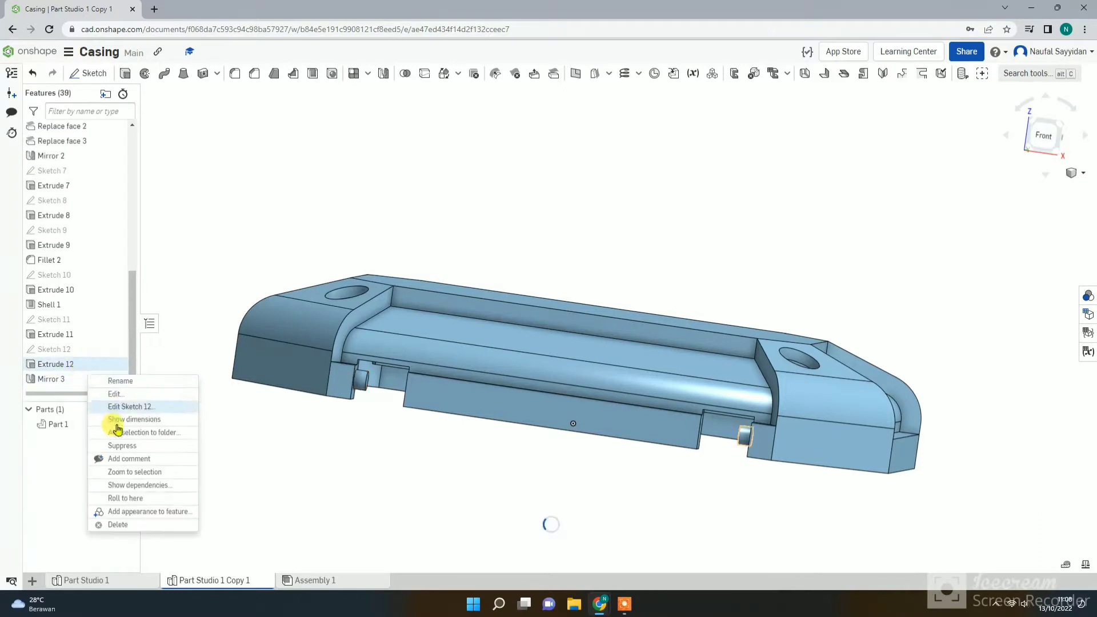
left_click(145, 525)
right_click(80, 378)
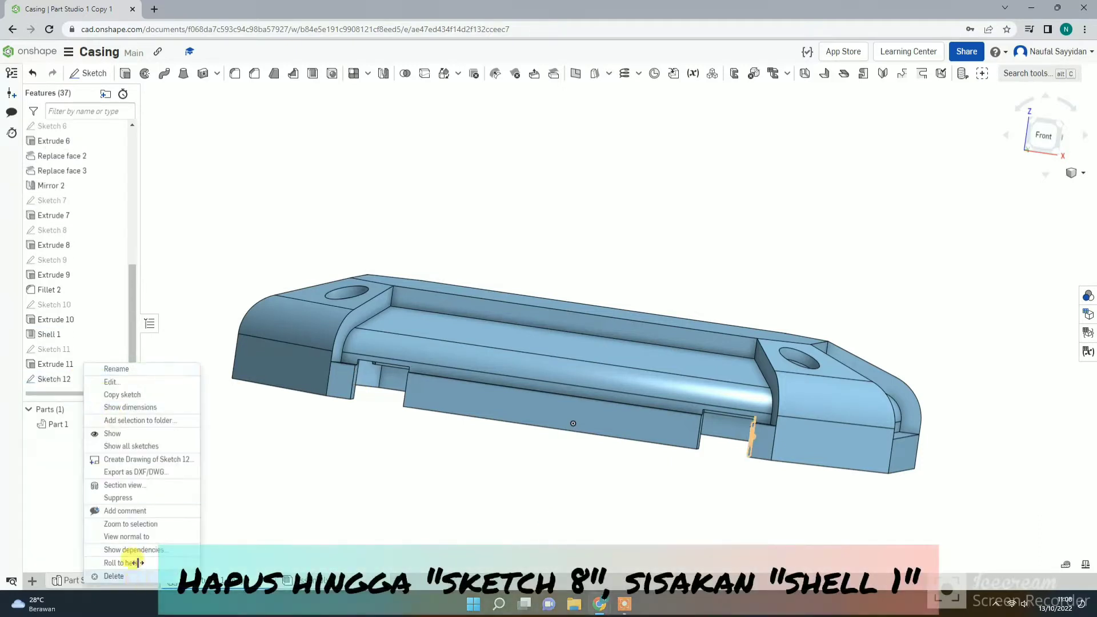
left_click(117, 575)
Step: Delete Sketch 11 and its dependent Extrude 11, keeping Shell 1 in the feature list
right_click(83, 365)
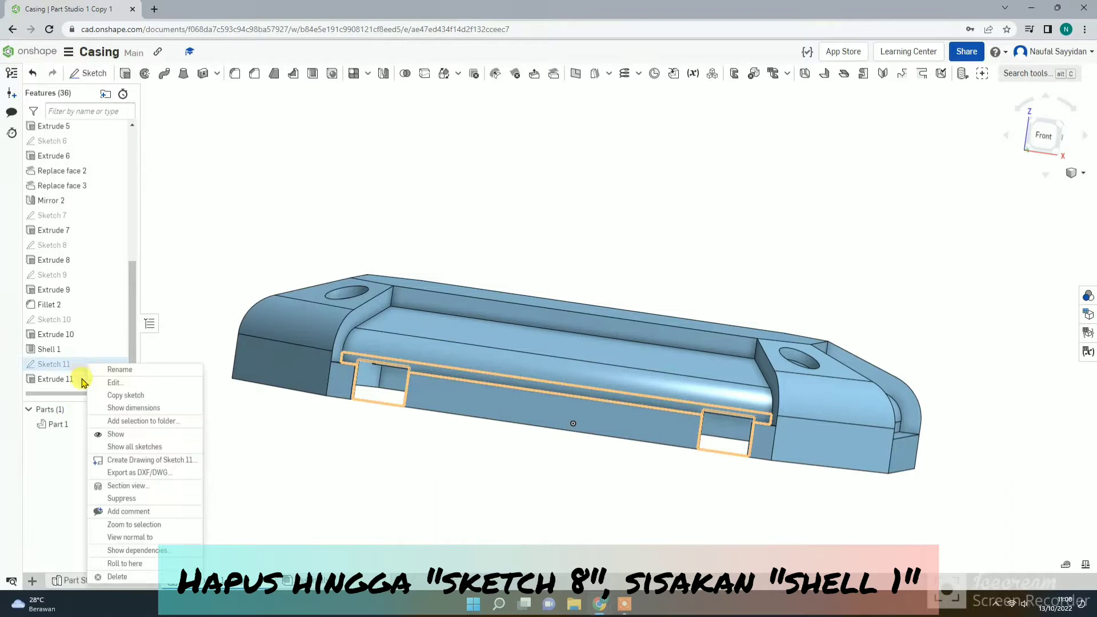
left_click(146, 576)
right_click(76, 379)
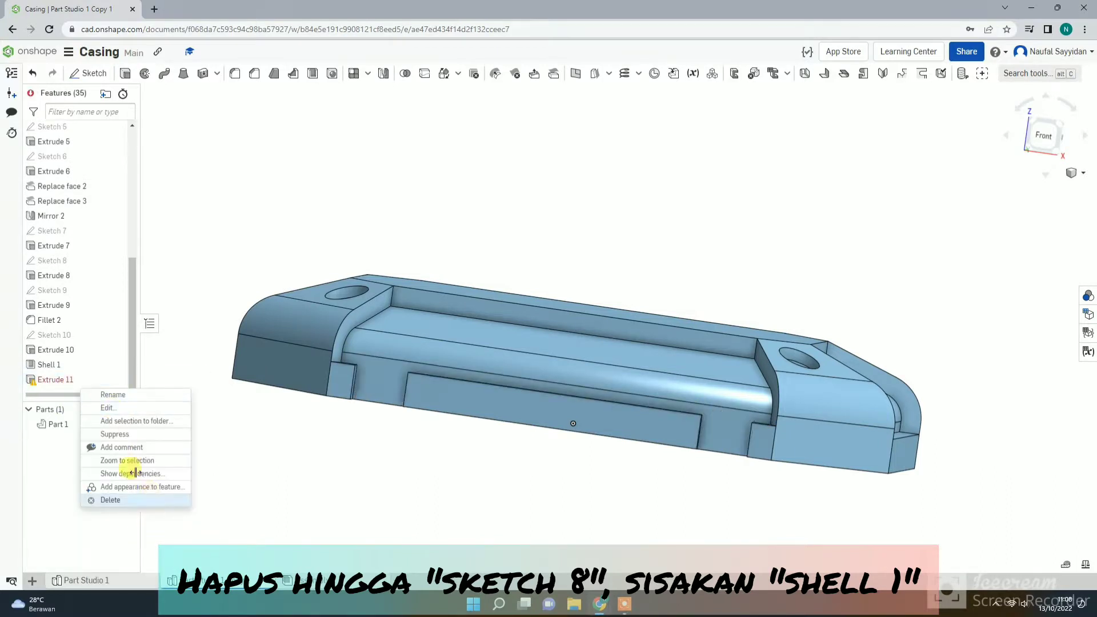
left_click(120, 500)
right_click(81, 379)
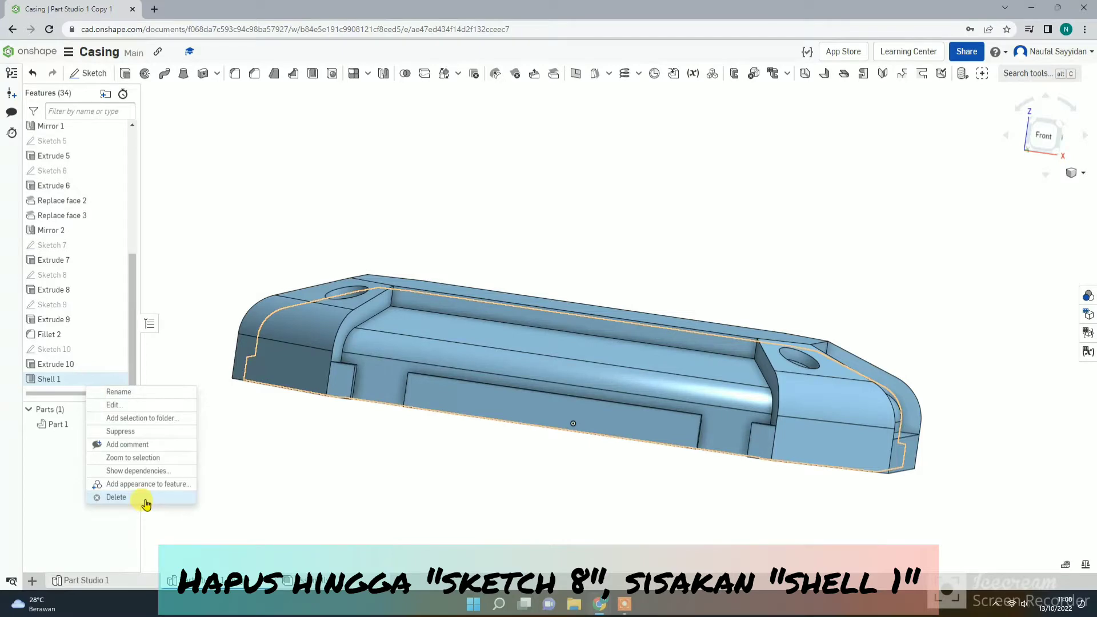
left_click(262, 465)
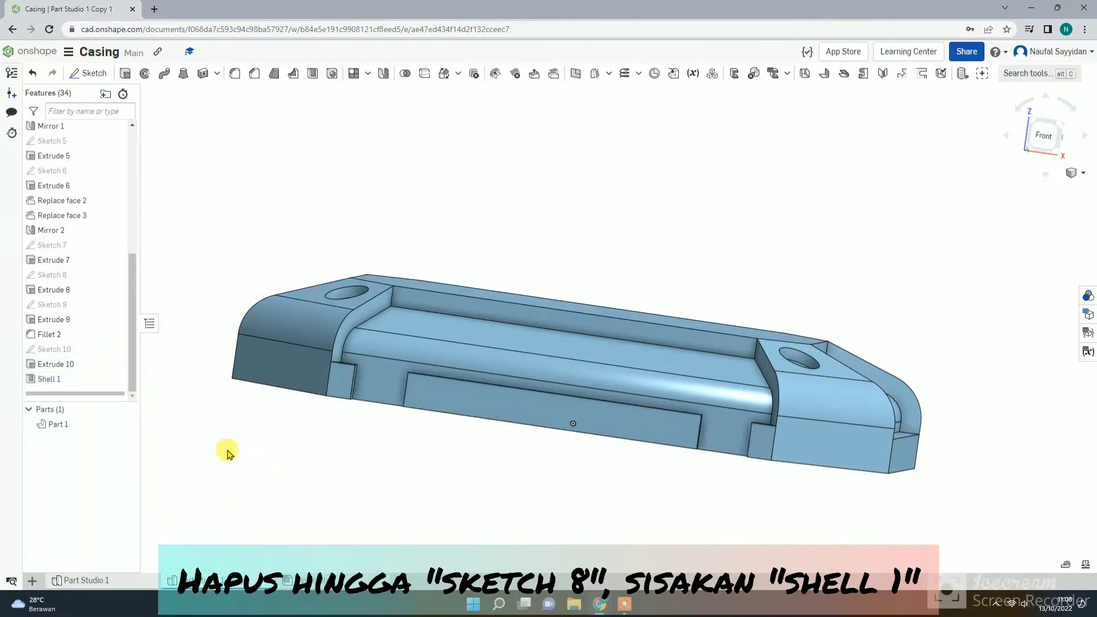
Step: Delete Extrude 10 and its Sketch 10 from the casing's feature list
mouse_move(226, 453)
right_mouse_down()
mouse_move(233, 470)
mouse_move(245, 348)
right_mouse_up()
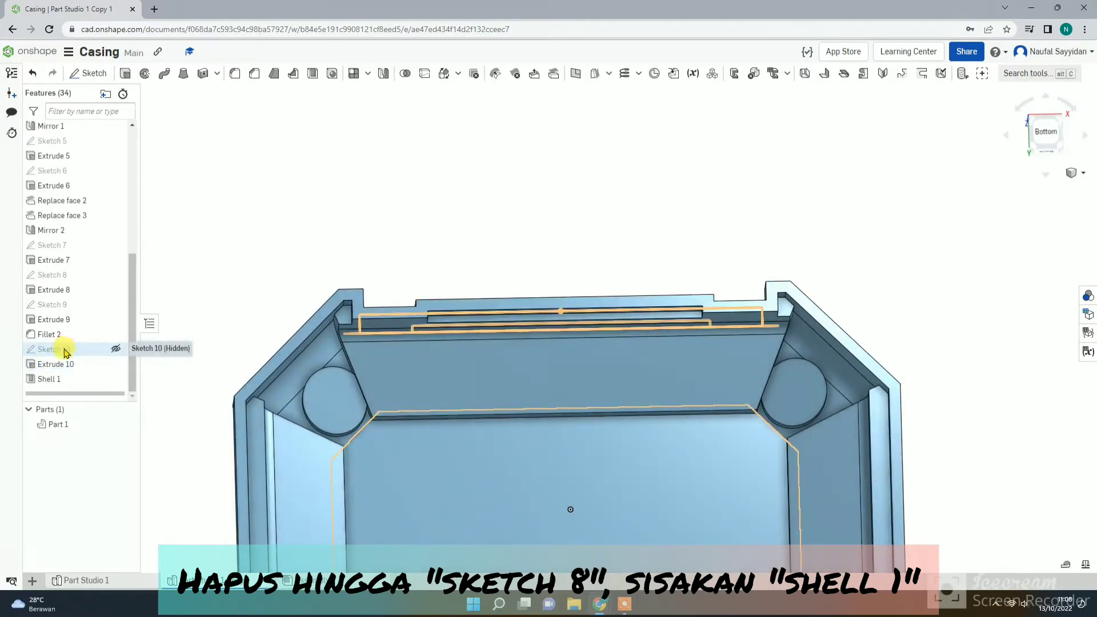
right_click(62, 369)
left_click(112, 521)
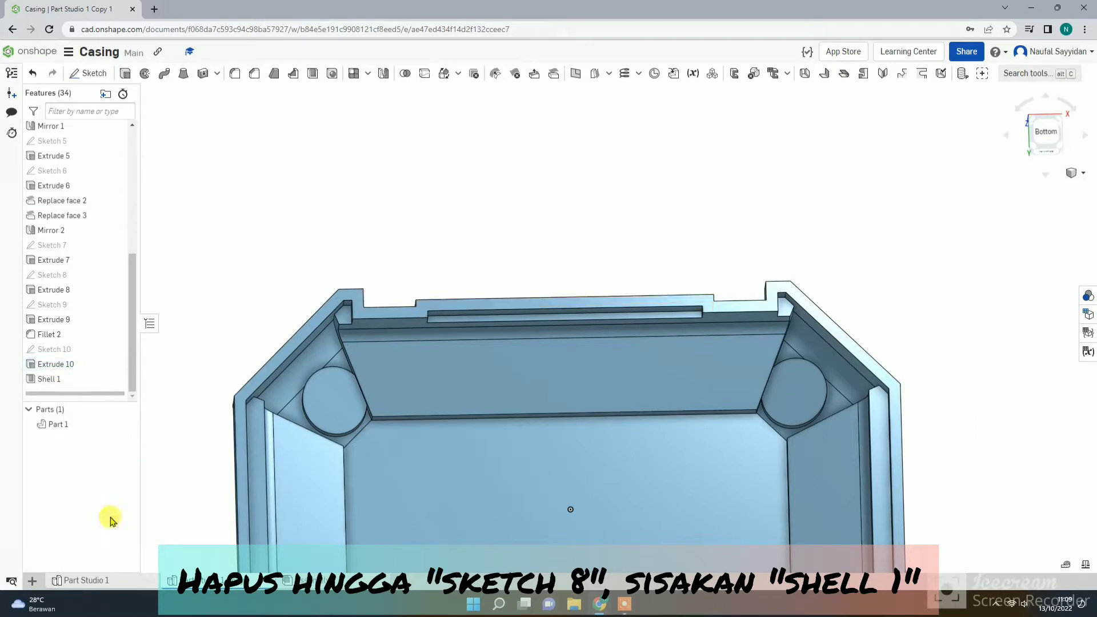
right_click(89, 364)
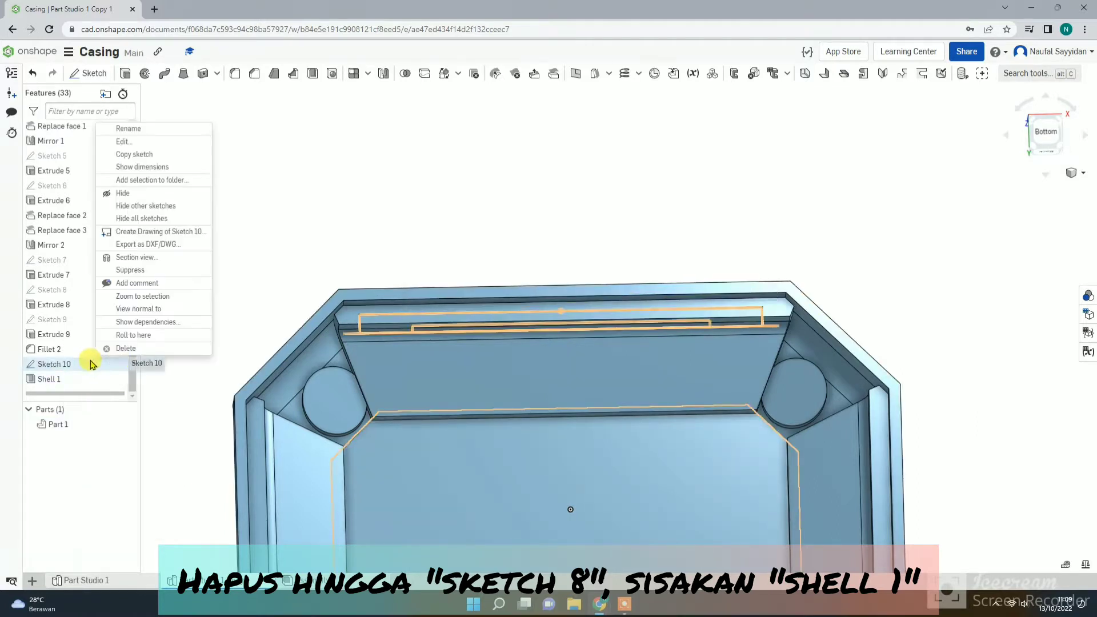
left_click(124, 348)
Step: Delete Fillet 2, Extrude 9 and Sketch 9 that shape the notch in the casing's long wall
right_click_drag(189, 369, 191, 341)
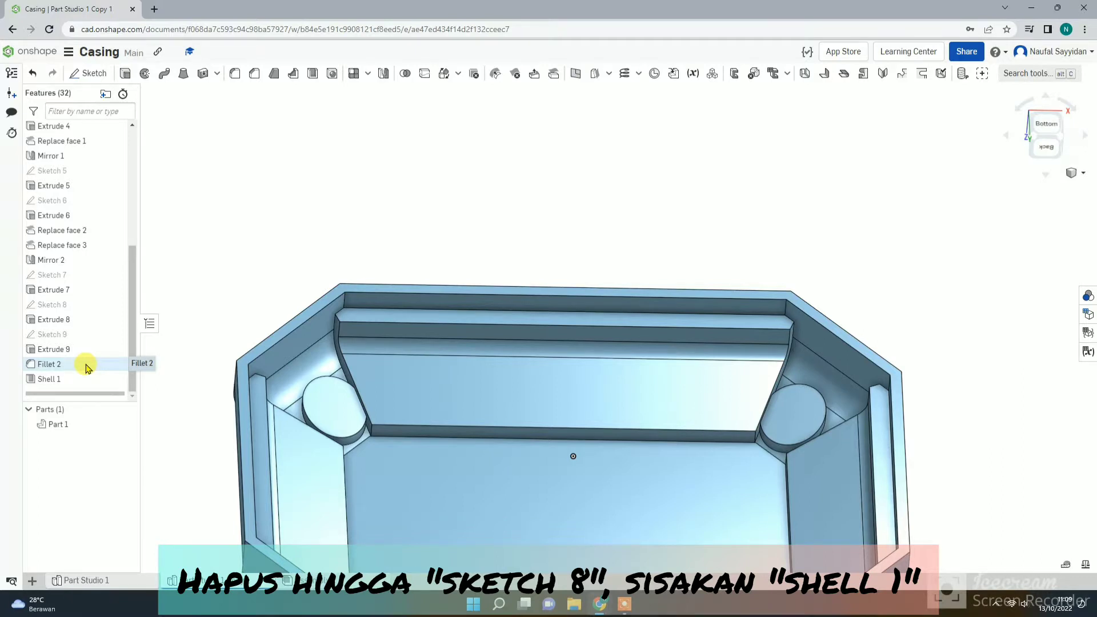
scroll(255, 438, "down", 4)
right_click(75, 366)
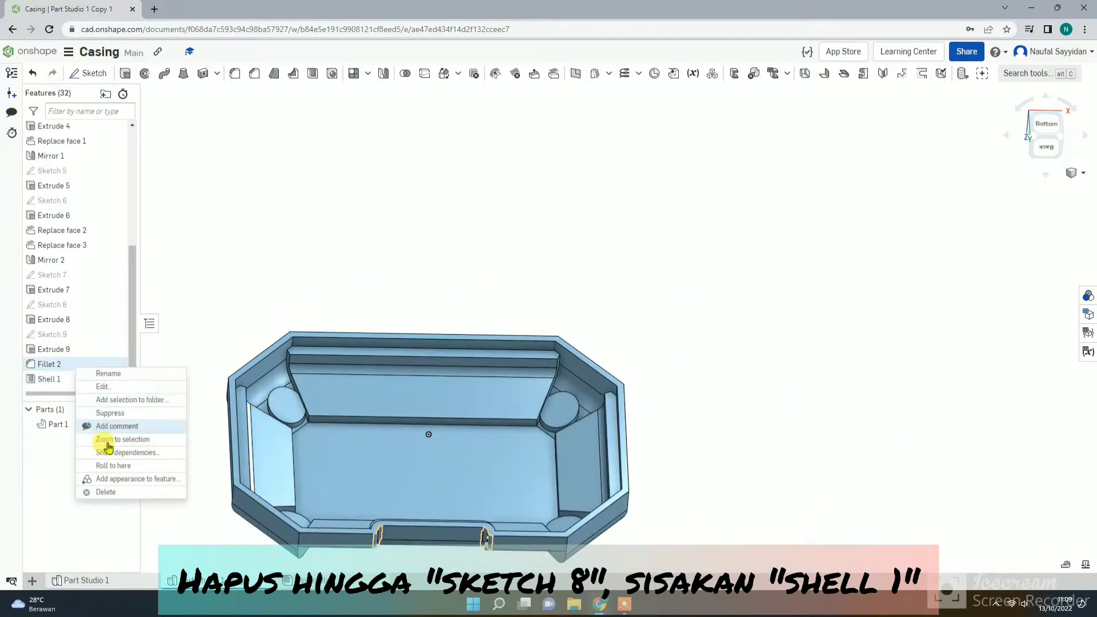
left_click(105, 491)
right_click(83, 369)
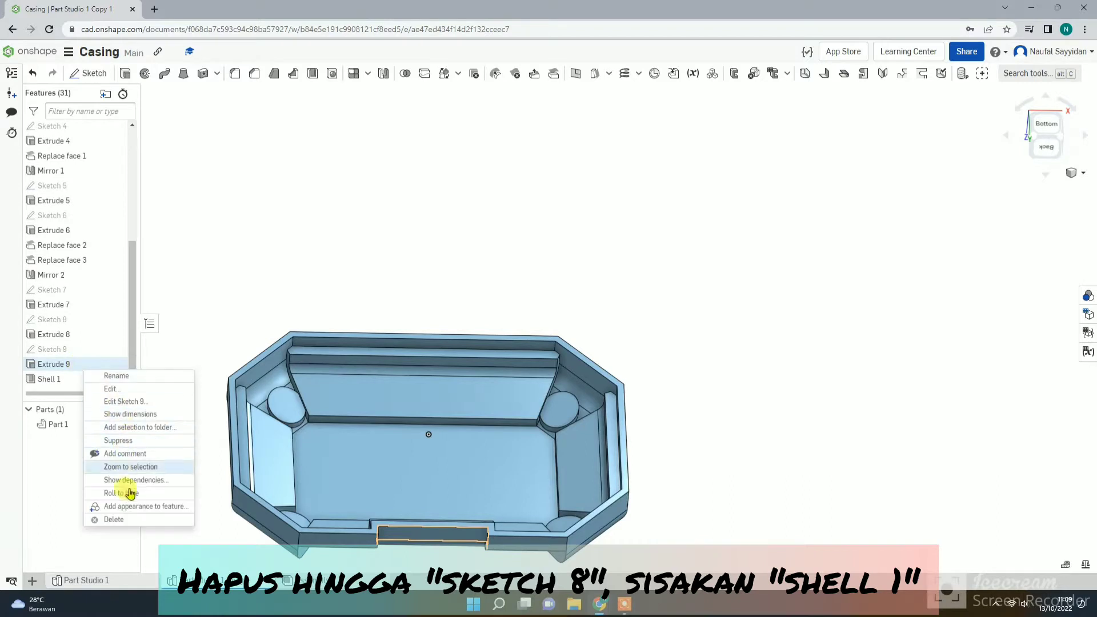
left_click(132, 520)
right_click(89, 363)
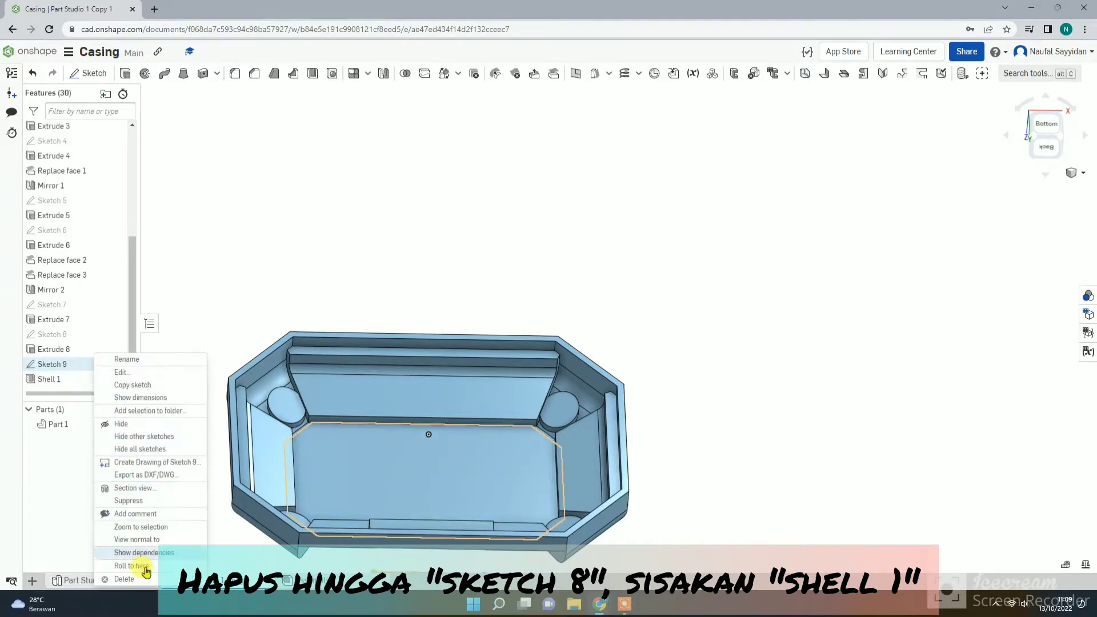
left_click(124, 579)
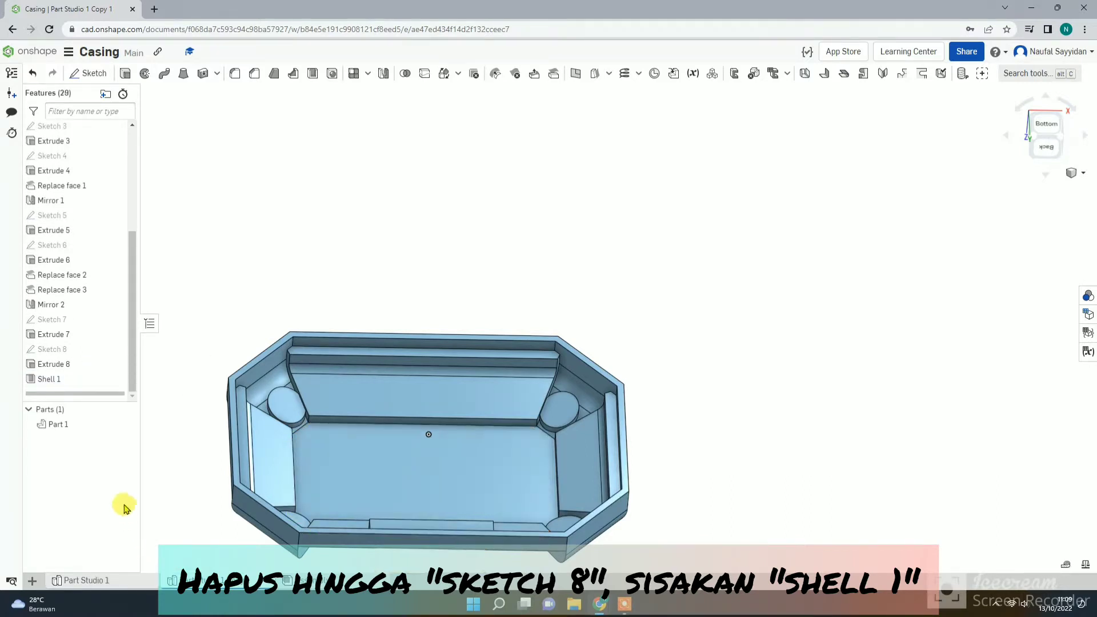
Step: Delete Extrude 8 and Sketch 8, leaving Extrude 7 and Shell 1 as the last features
right_click(80, 366)
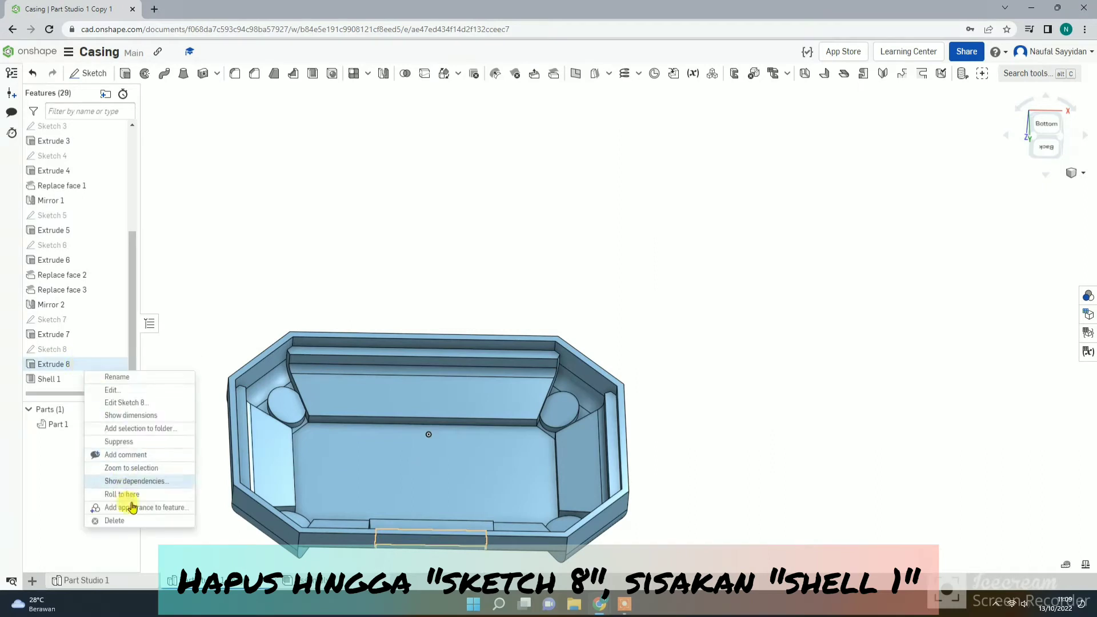
left_click(110, 584)
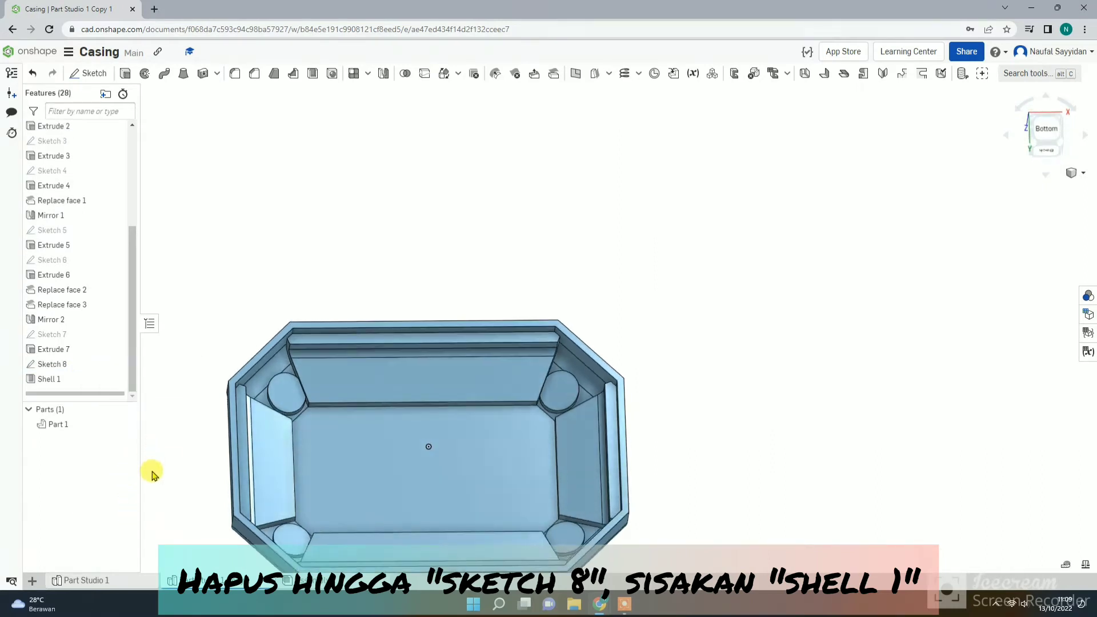
right_click(86, 364)
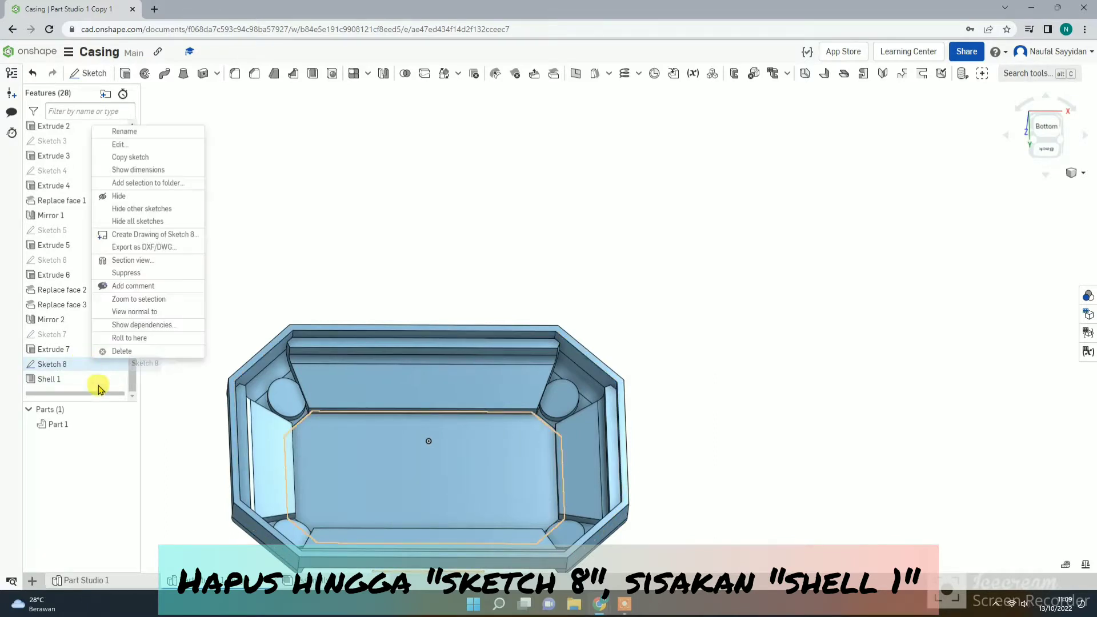
left_click(123, 352)
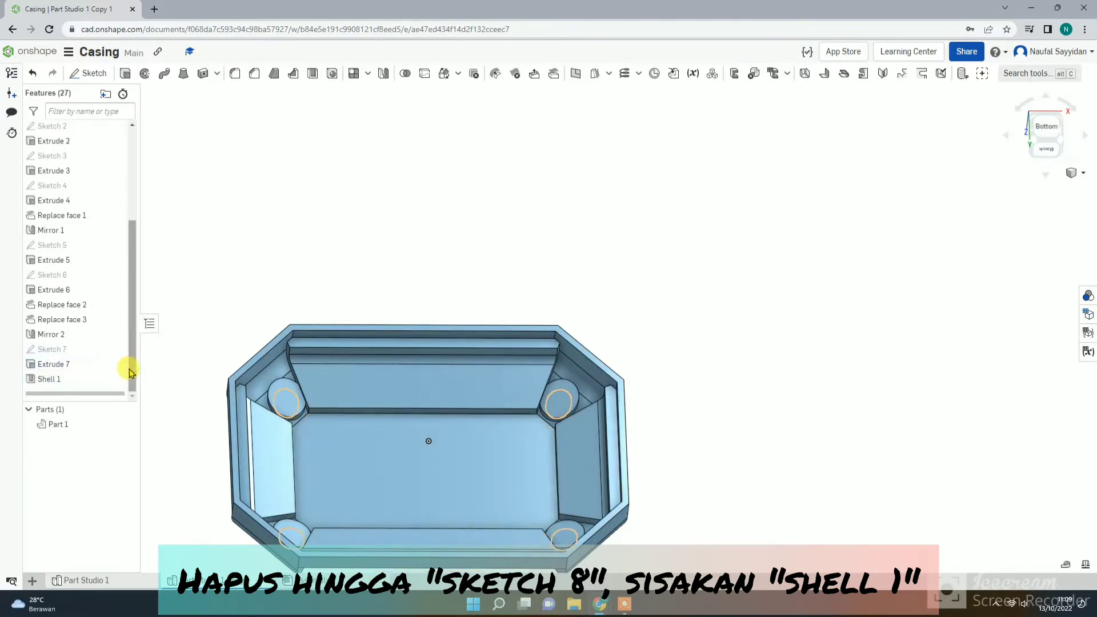
right_click_drag(295, 496, 266, 484)
scroll(267, 484, "down", 4)
scroll(267, 484, "up", 5)
right_click(326, 246)
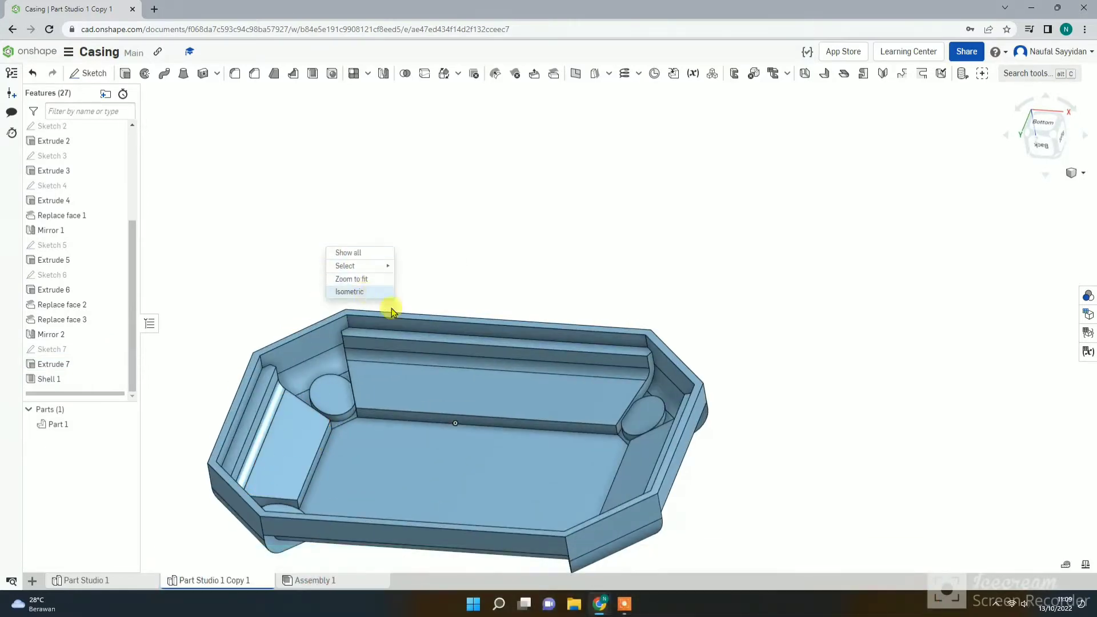
right_click_drag(384, 403, 475, 416)
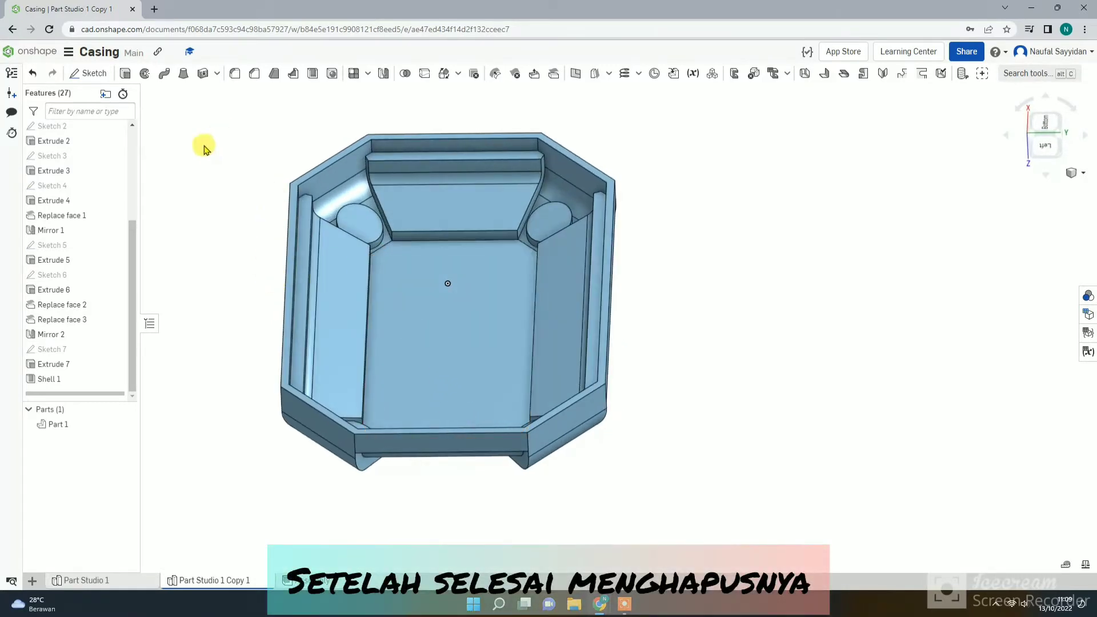
Step: Create a sketch on the Right plane and project the edges of the casing's flat side-wall face nearest the outer end into it
left_click(87, 73)
right_click_drag(216, 258, 253, 222)
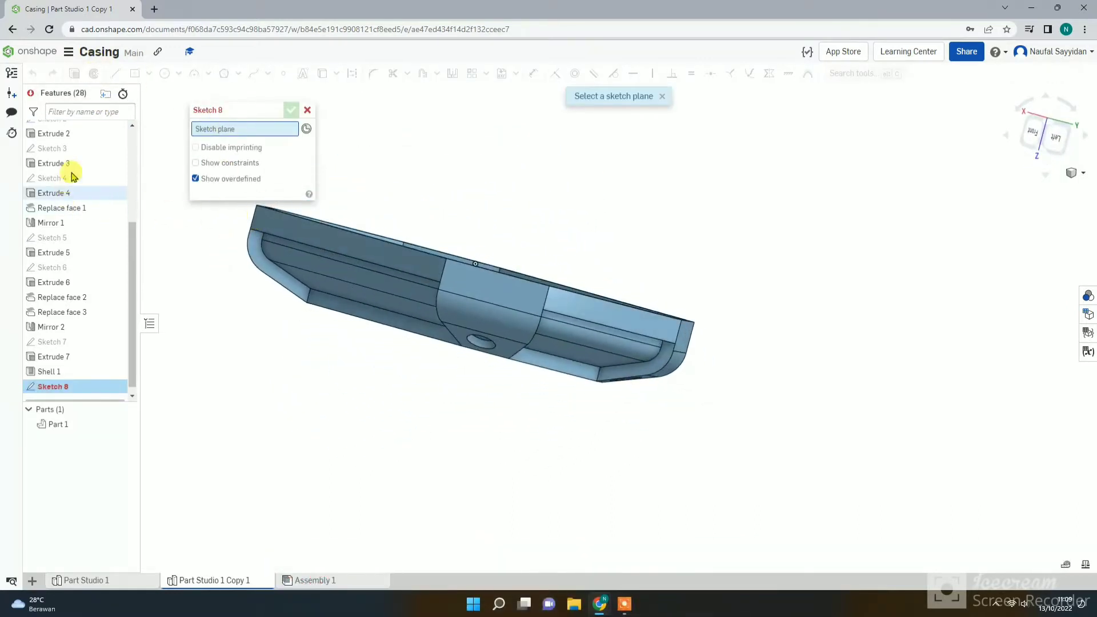
scroll(82, 171, "up", 5)
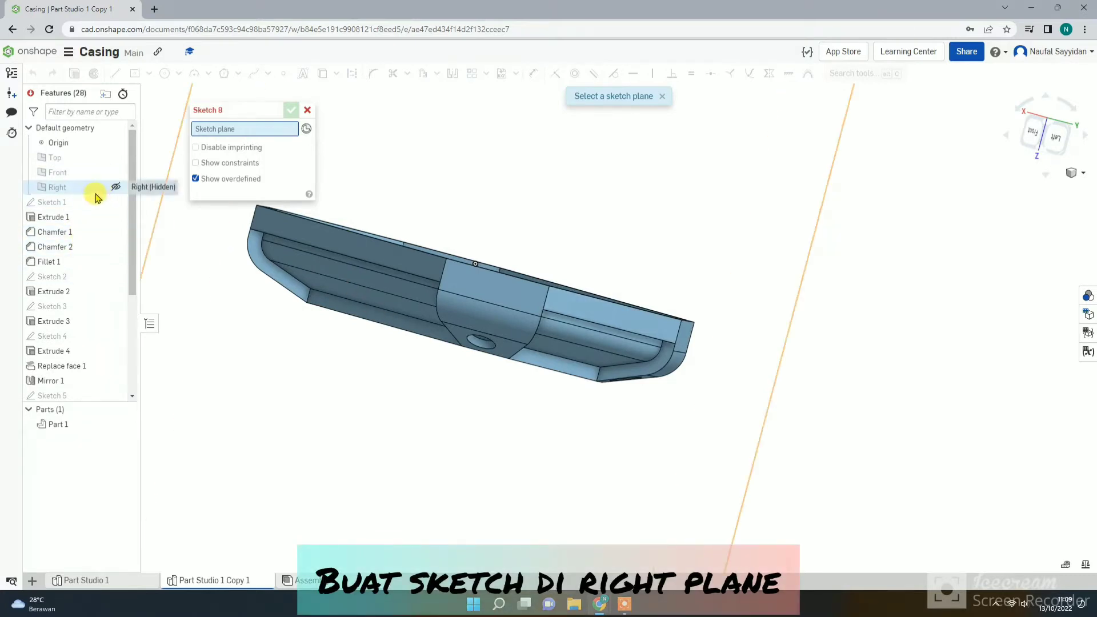
right_click_drag(286, 309, 246, 344)
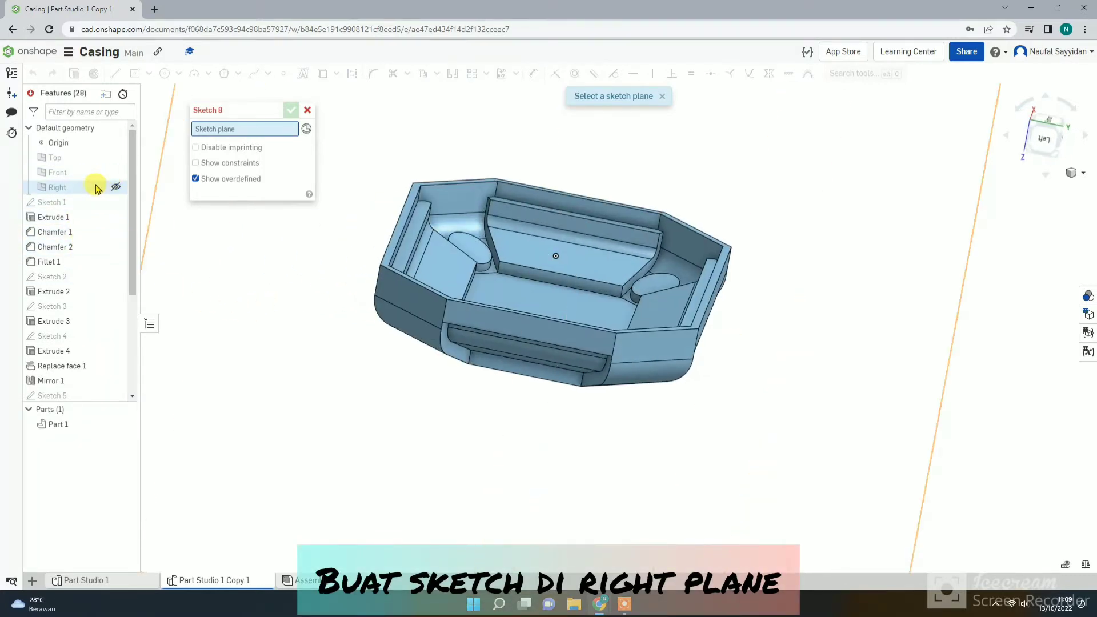
left_click(96, 187)
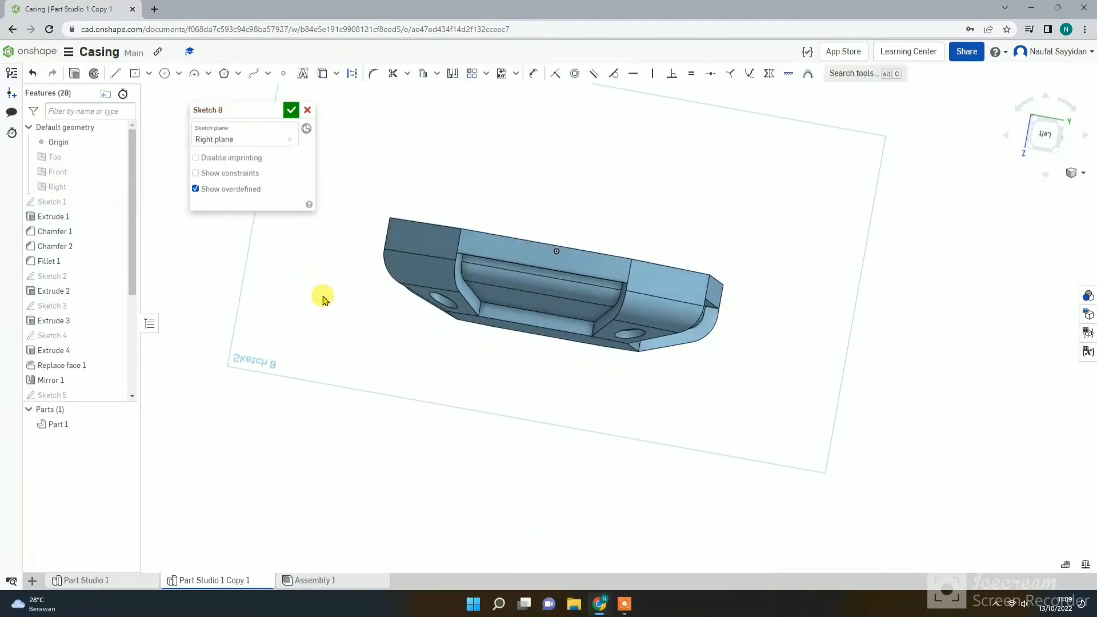
left_click(1045, 146)
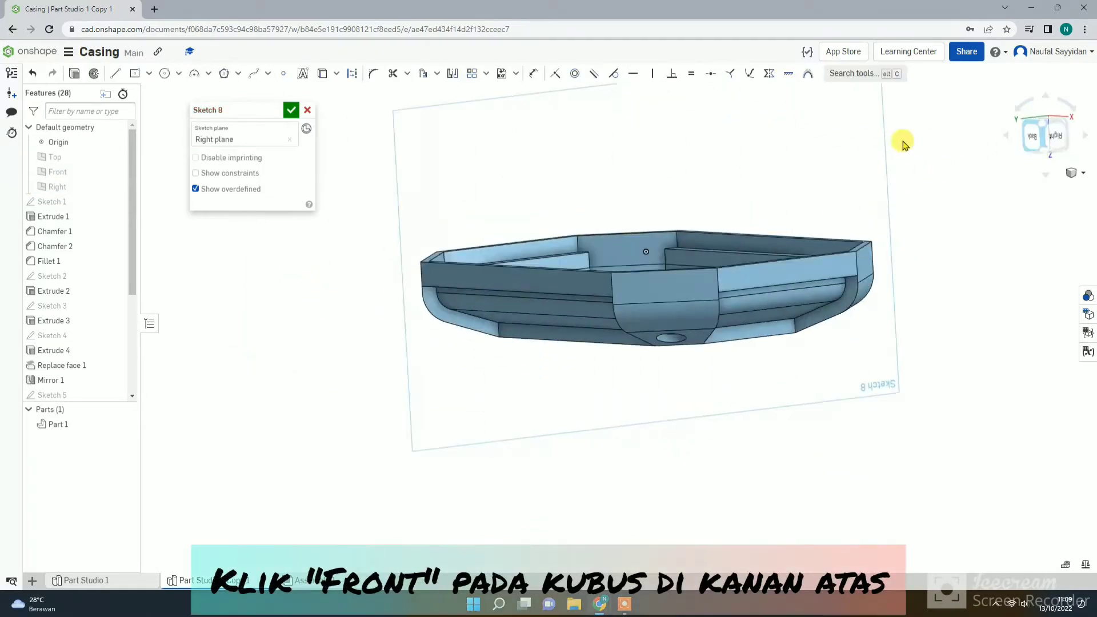
left_click(1056, 137)
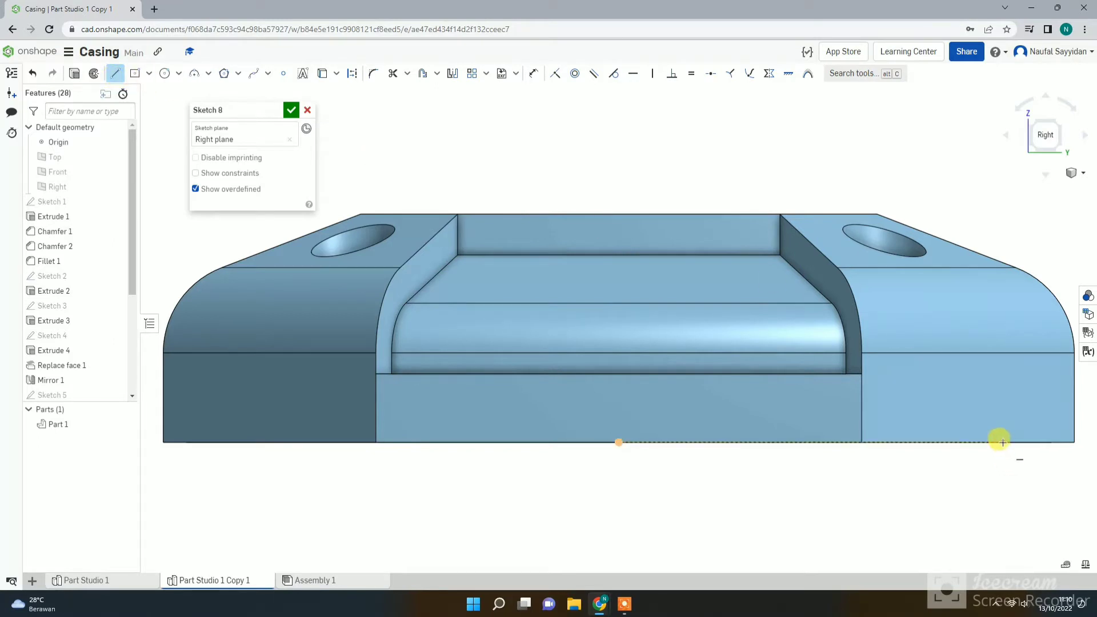
left_click(322, 73)
left_click(1004, 391)
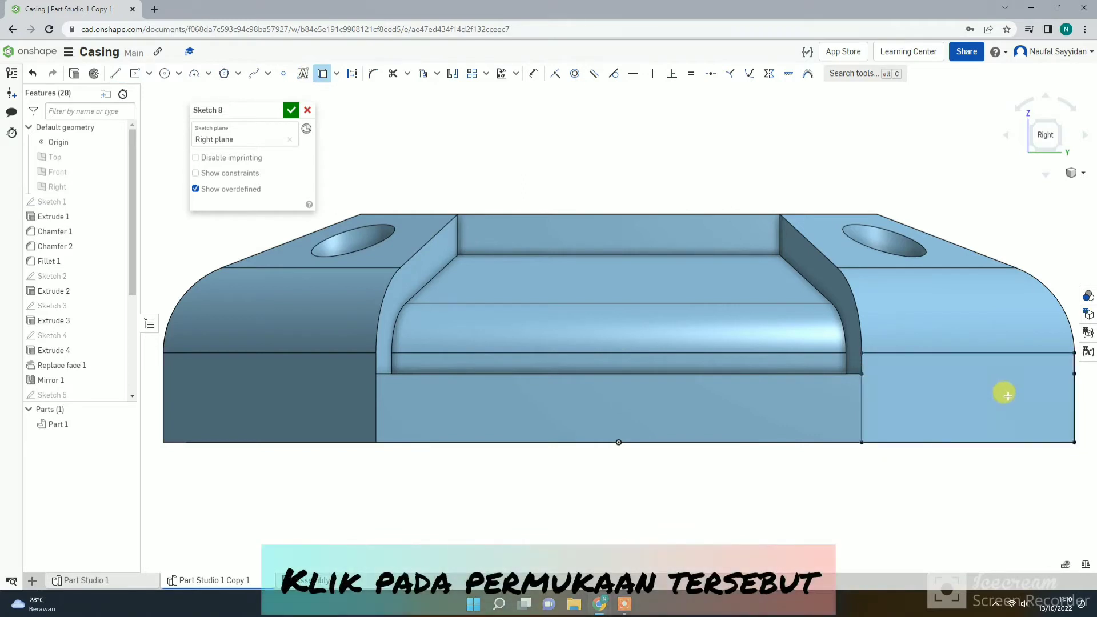
Step: Draw a corner rectangle about 2.96 by 3.94 mm hanging below the casing rim from the projected face's outer lower corner
left_click(116, 73)
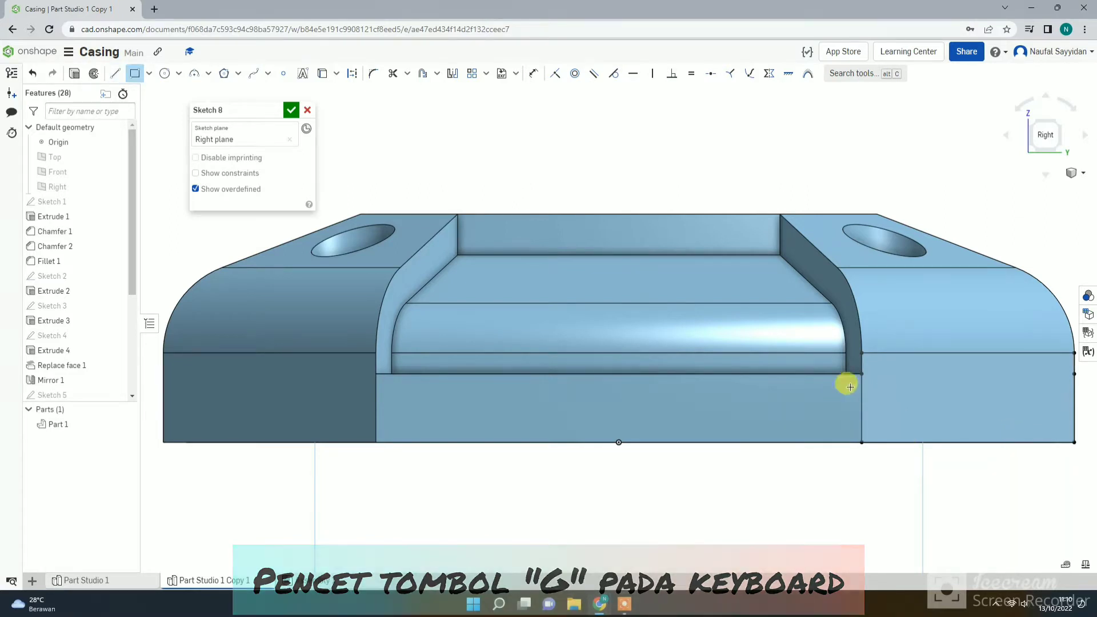
left_click(148, 73)
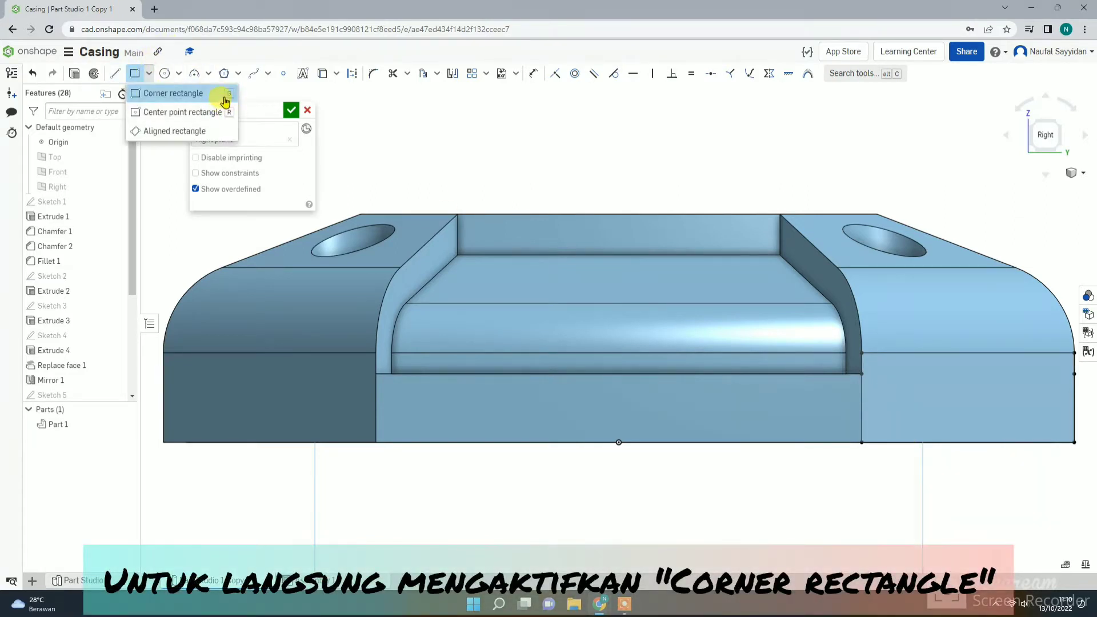
left_click(1074, 443)
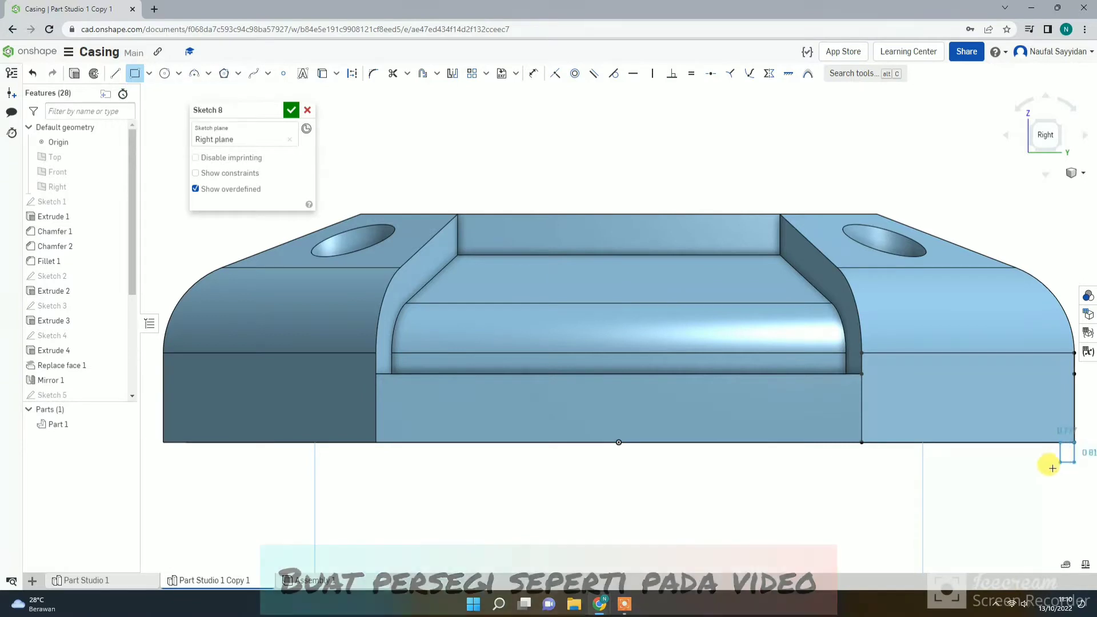
left_click(1029, 501)
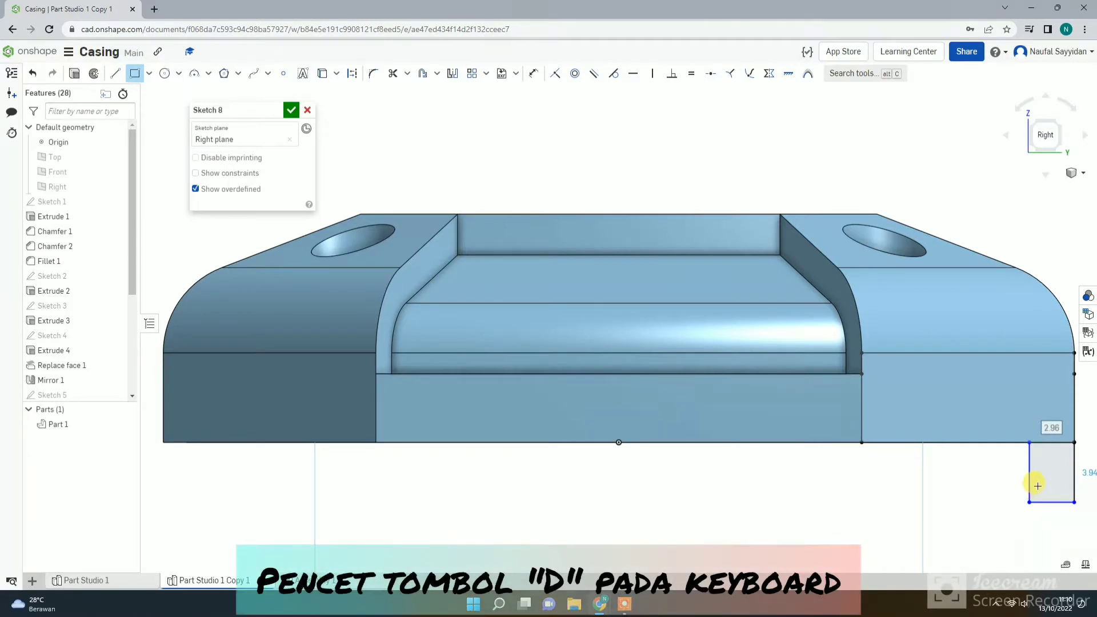
Step: Dimension the small rectangle's width as 3.5 mm between its two vertical sides
key("d")
left_click(1029, 478)
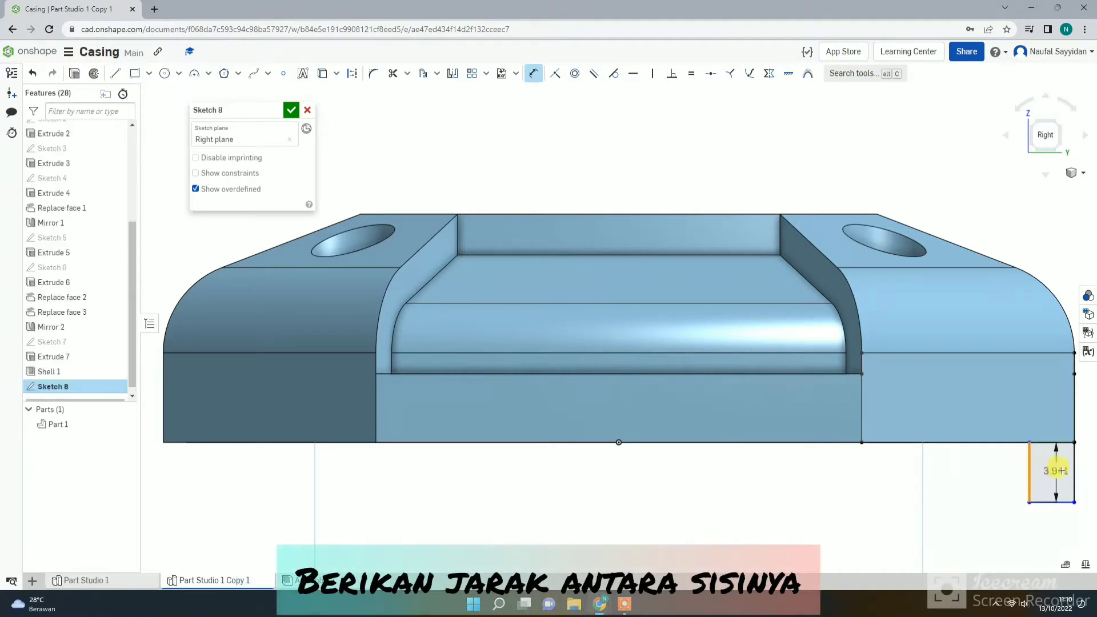
left_click(1073, 470)
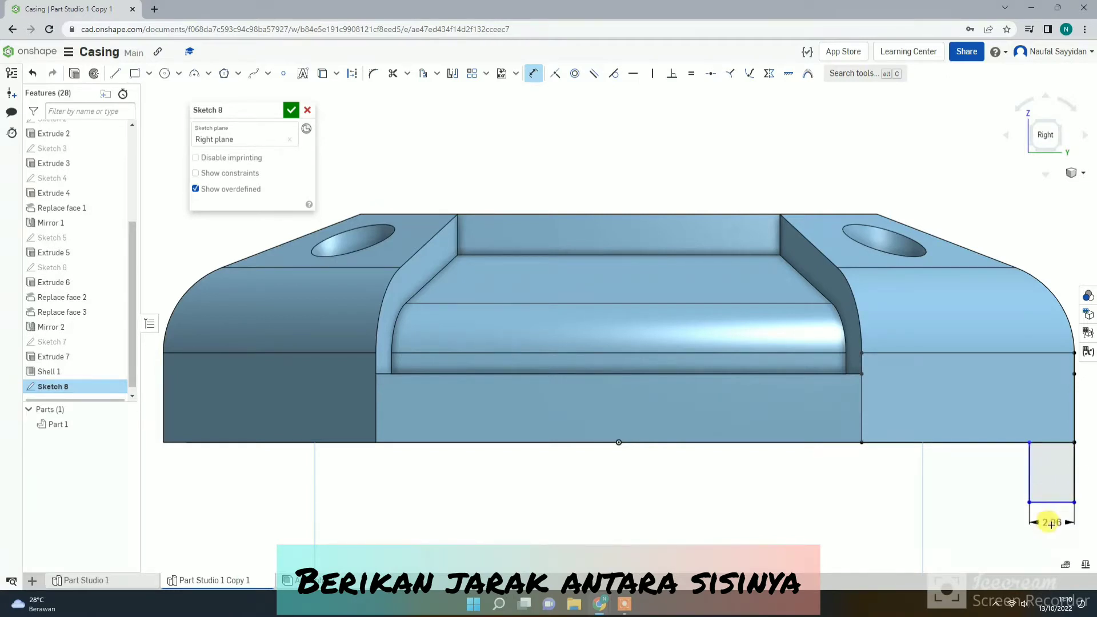
left_click(1062, 512)
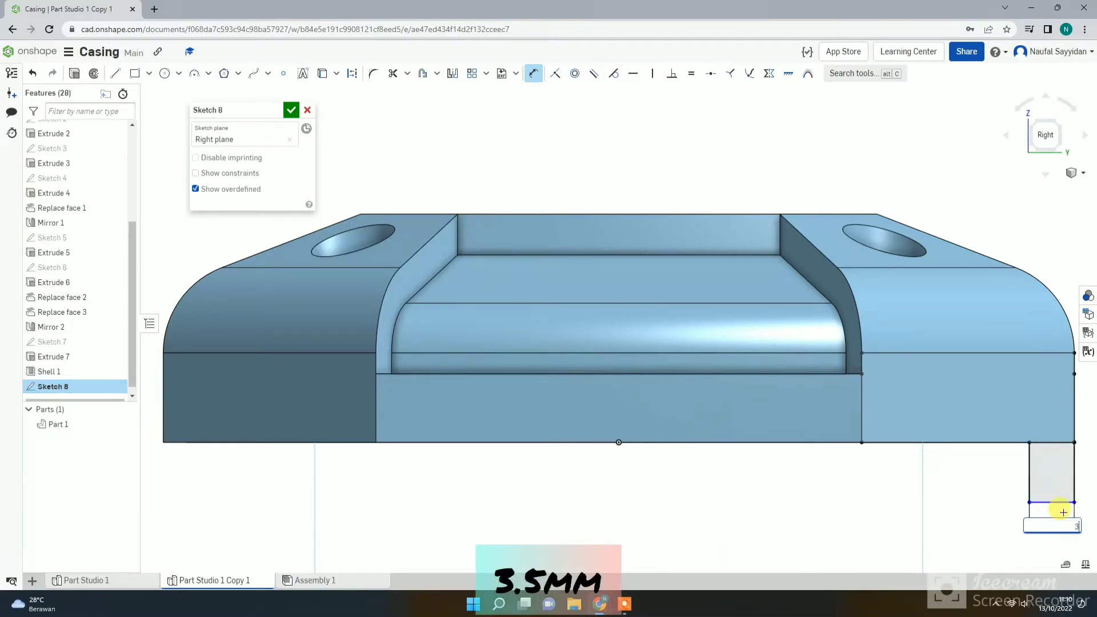
type("3.5")
key("Return")
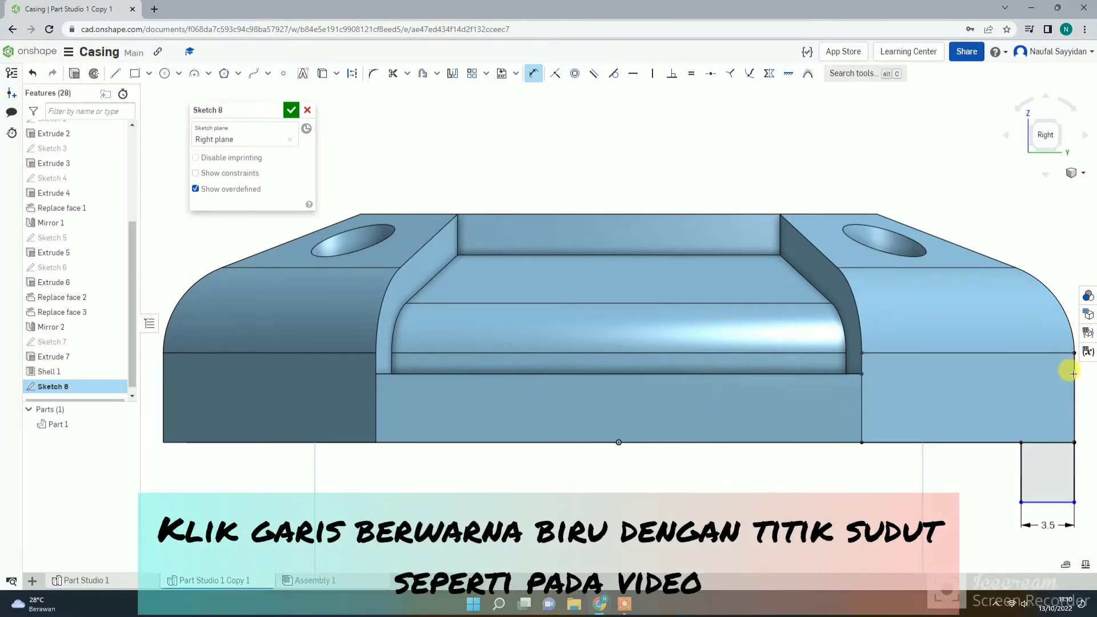
Step: Set the vertical distance from the rectangle's lower edge to the projected corner point on the casing's outer edge to 8.5 mm
left_click(1074, 502)
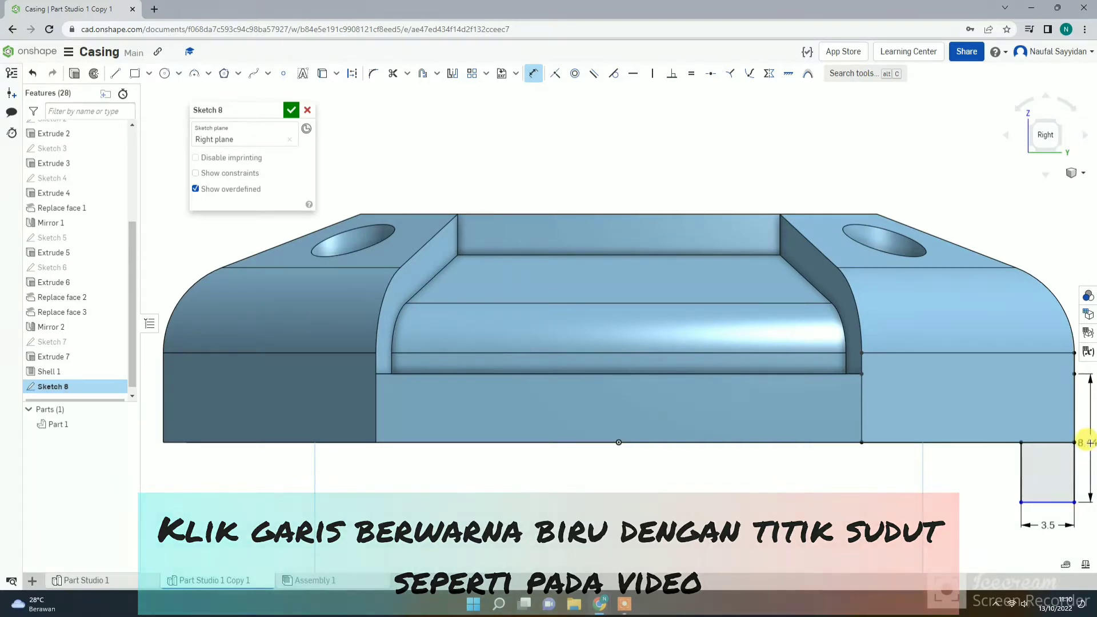
scroll(760, 400, "down", 3)
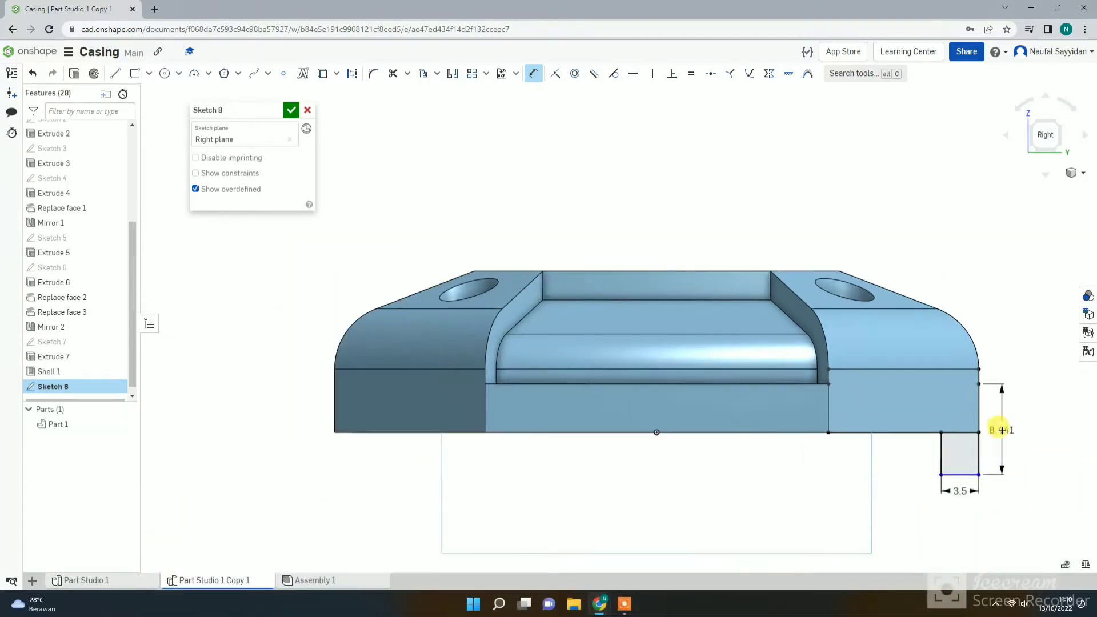
left_click(1003, 429)
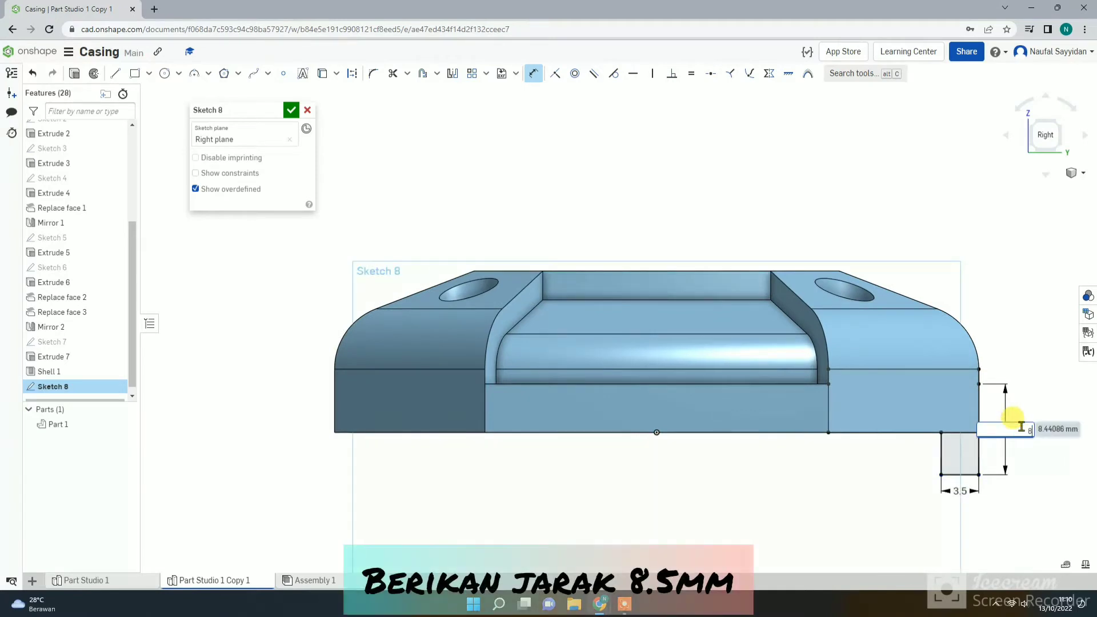
key("Return")
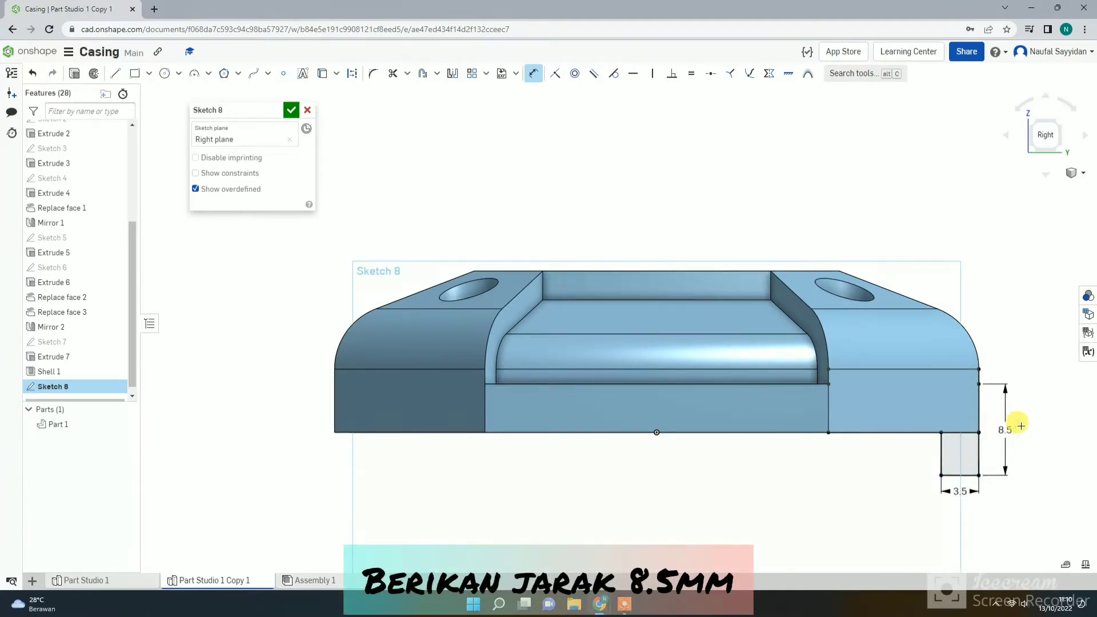
Step: Extrude the regions of Sketch 8 symmetrically to a depth of 23.4 mm, adding them to Part 1
mouse_move(882, 485)
right_mouse_down()
mouse_move(877, 475)
mouse_move(880, 487)
right_mouse_up()
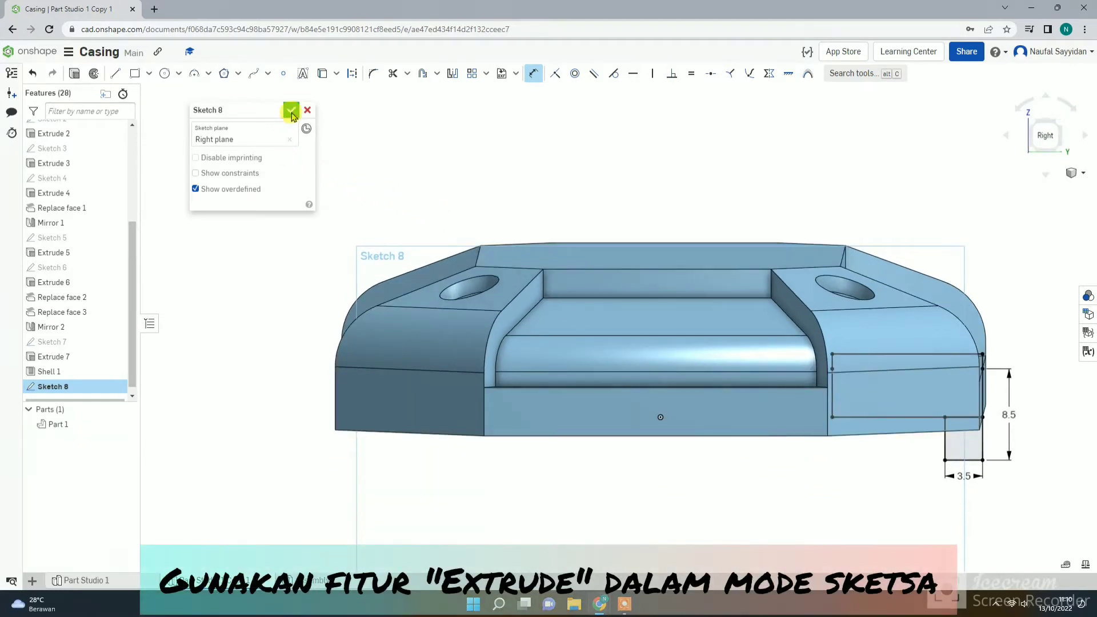
left_click(73, 73)
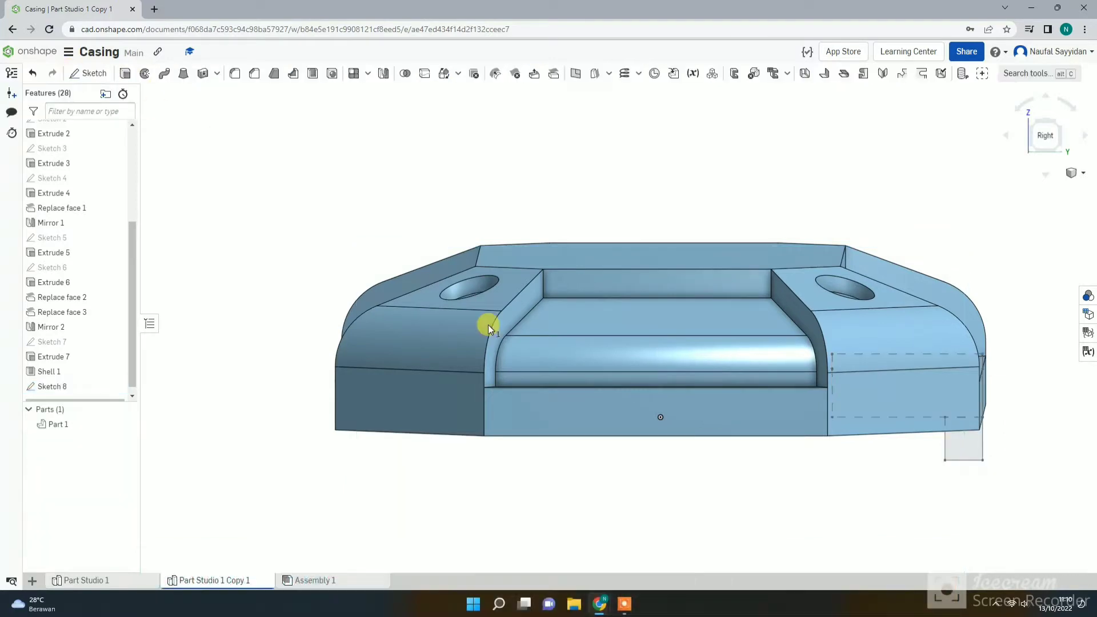
mouse_move(629, 457)
right_mouse_down()
mouse_move(636, 368)
mouse_move(664, 273)
right_mouse_up()
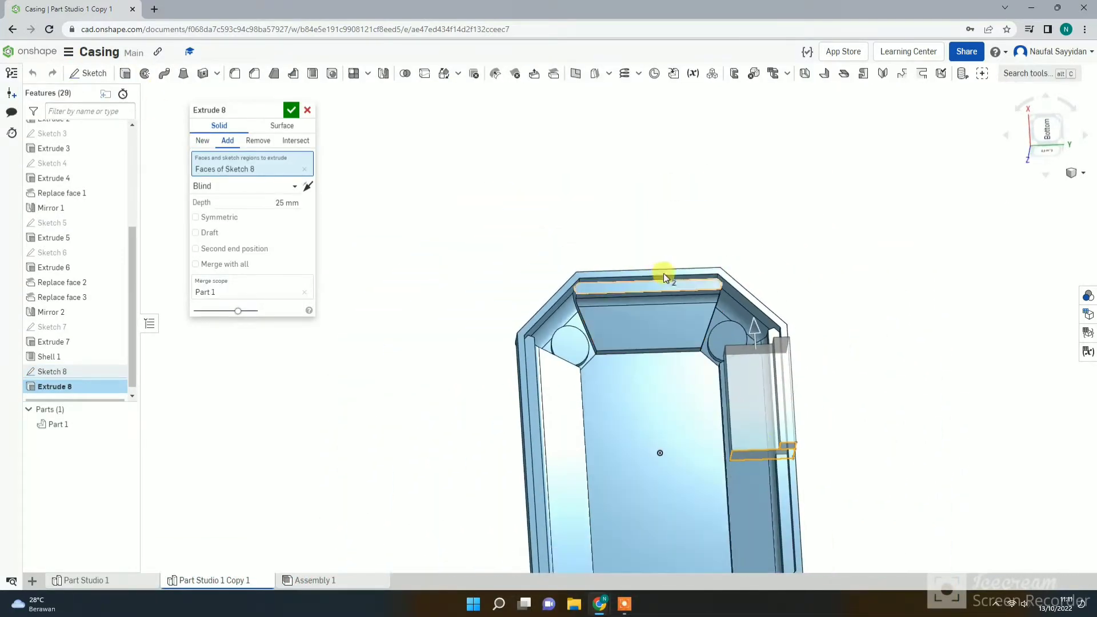
scroll(762, 517, "up", 5)
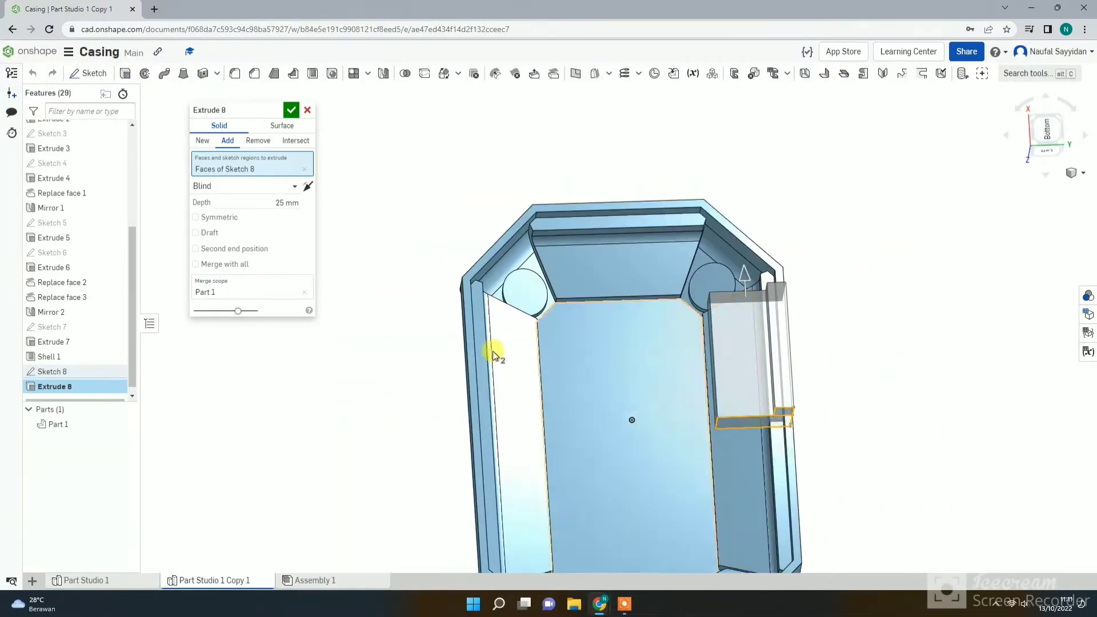
left_click(195, 217)
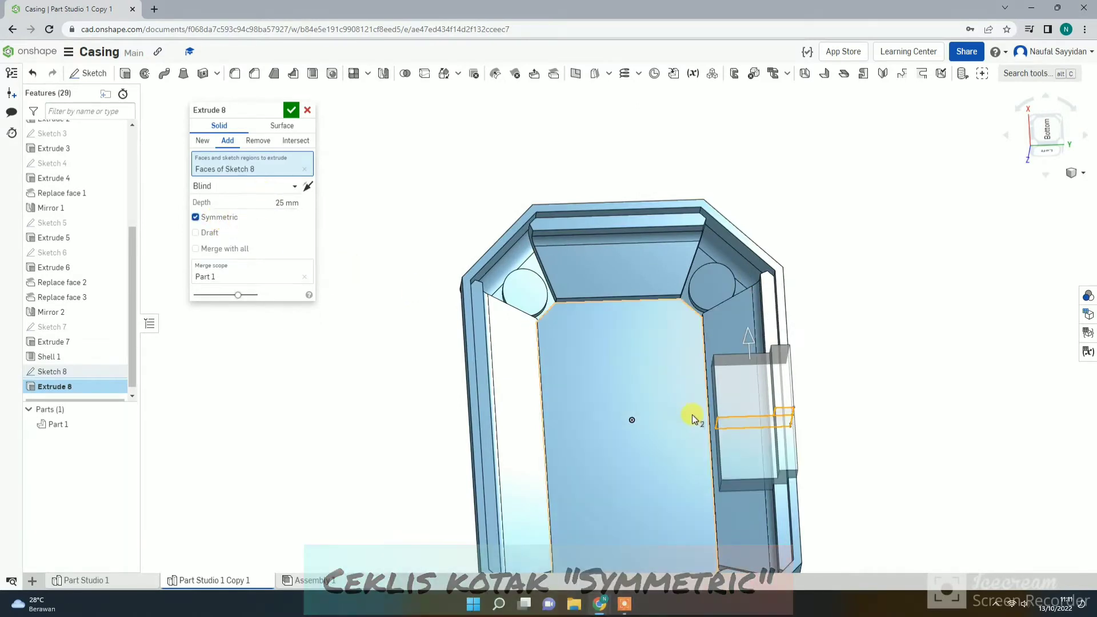
right_click_drag(693, 445, 669, 381)
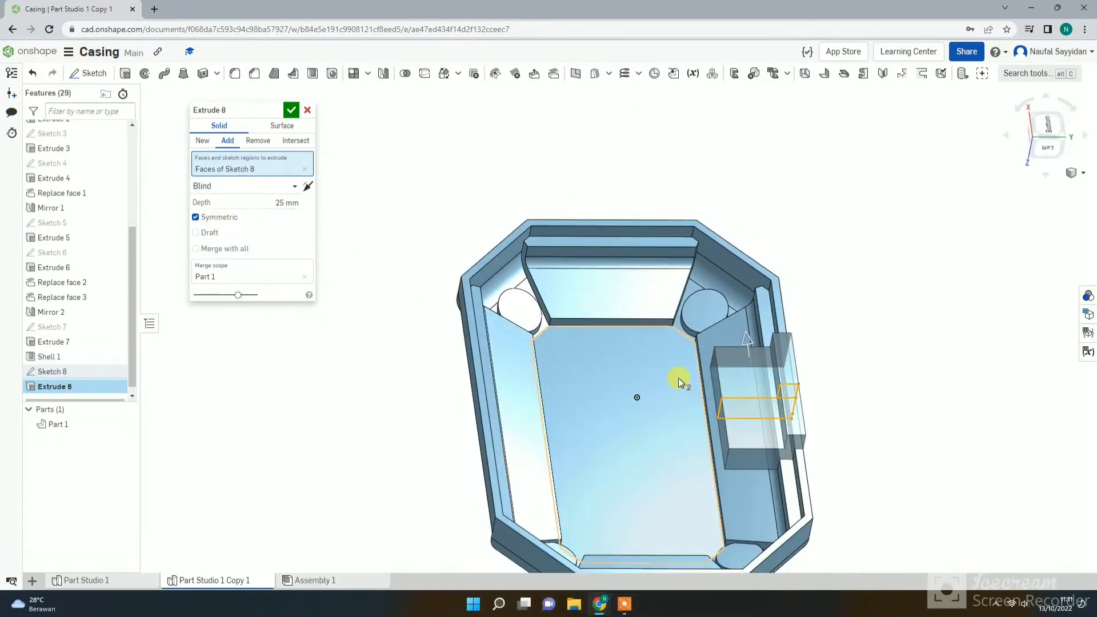
left_click(268, 197)
type("2")
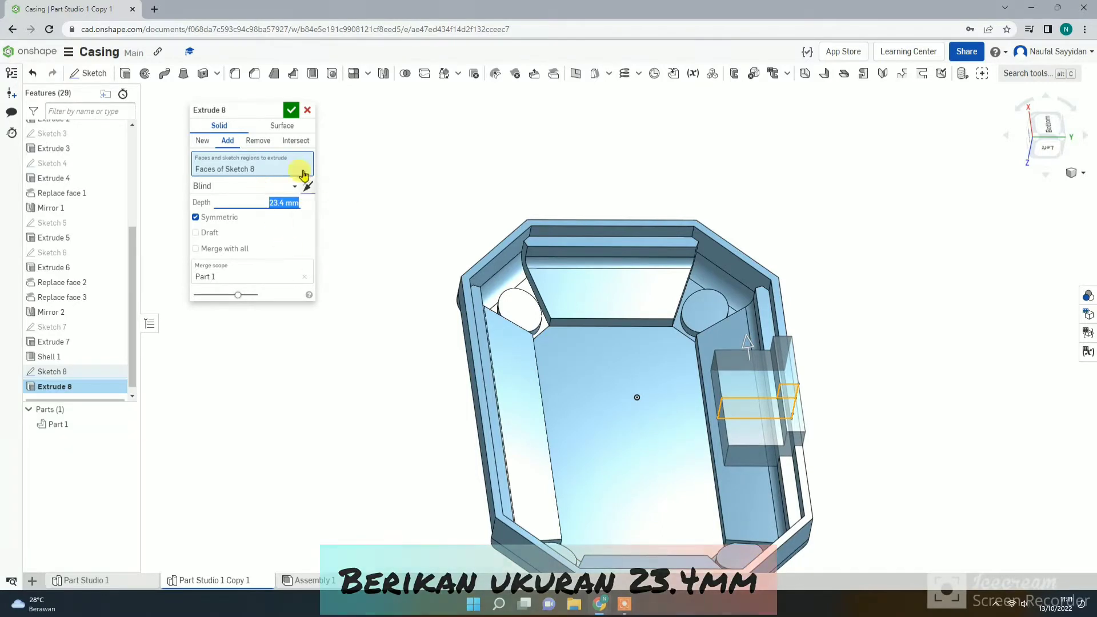
left_click(291, 109)
Step: Edit Extrude 8 by clearing its selected regions and choosing only the small rectangle at the casing rim
right_click_drag(636, 403, 632, 396)
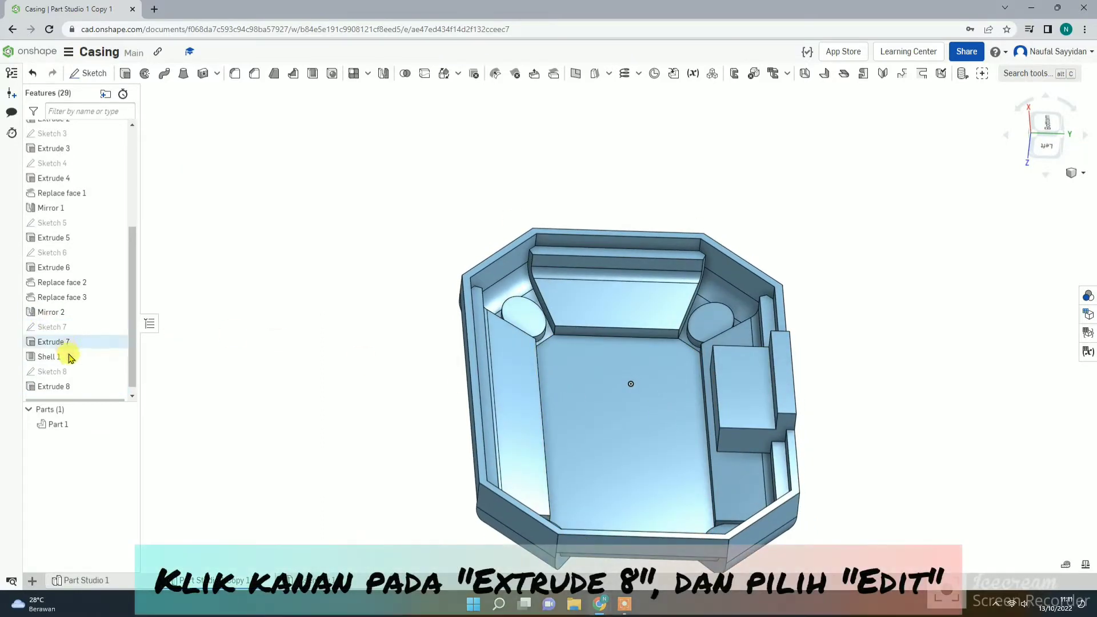
scroll(66, 354, "down", 1)
right_click(72, 378)
left_click(117, 389)
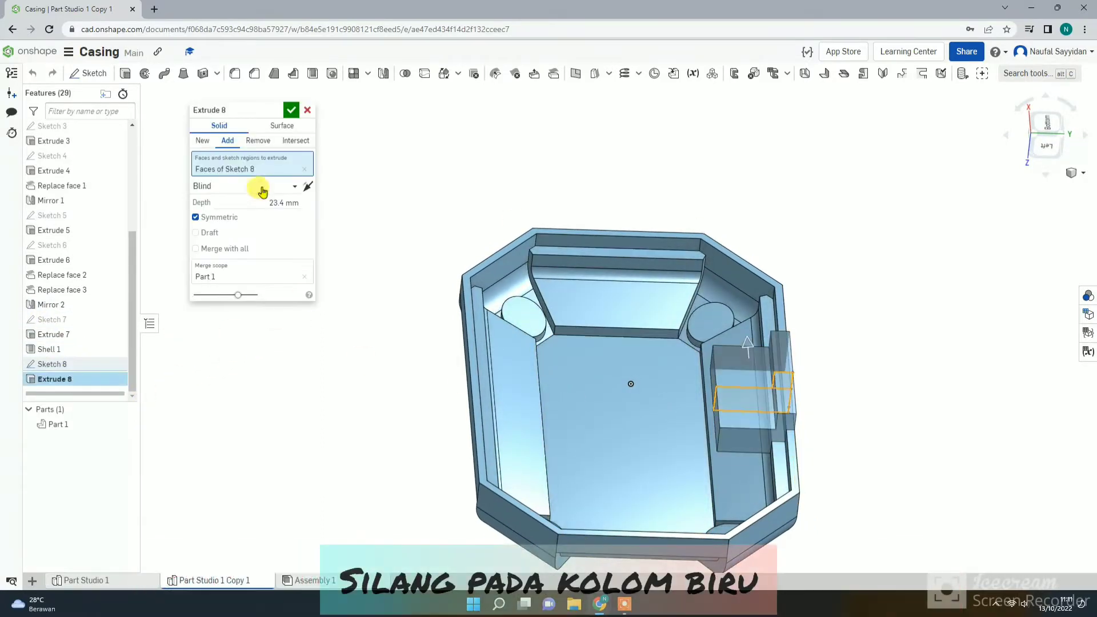
left_click(303, 165)
right_click_drag(808, 448, 779, 370)
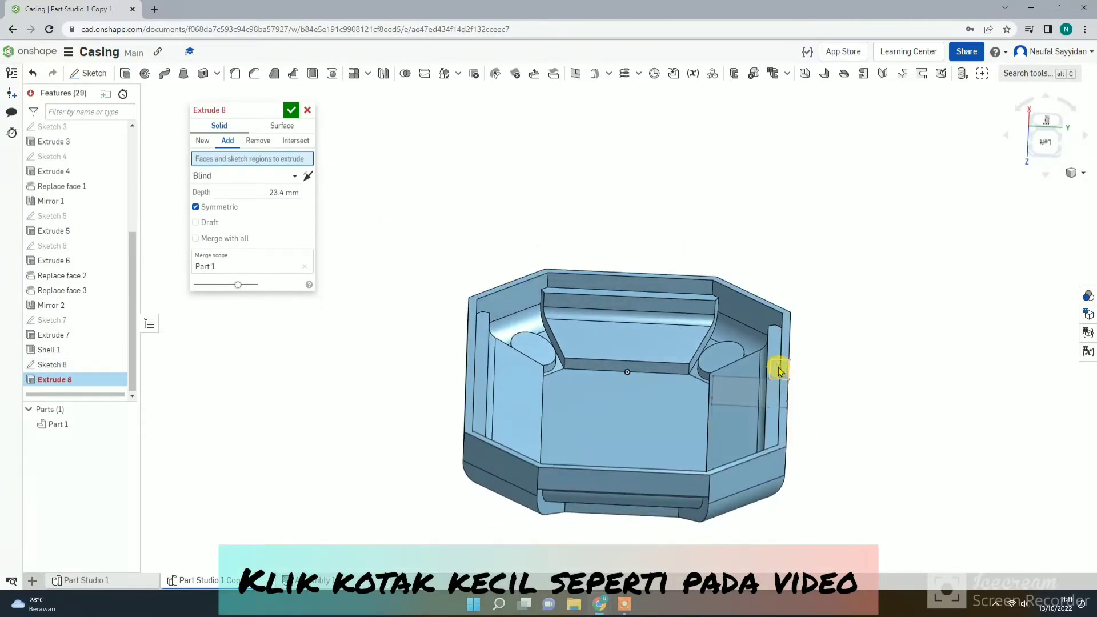
left_click(780, 365)
right_click_drag(847, 362, 847, 371)
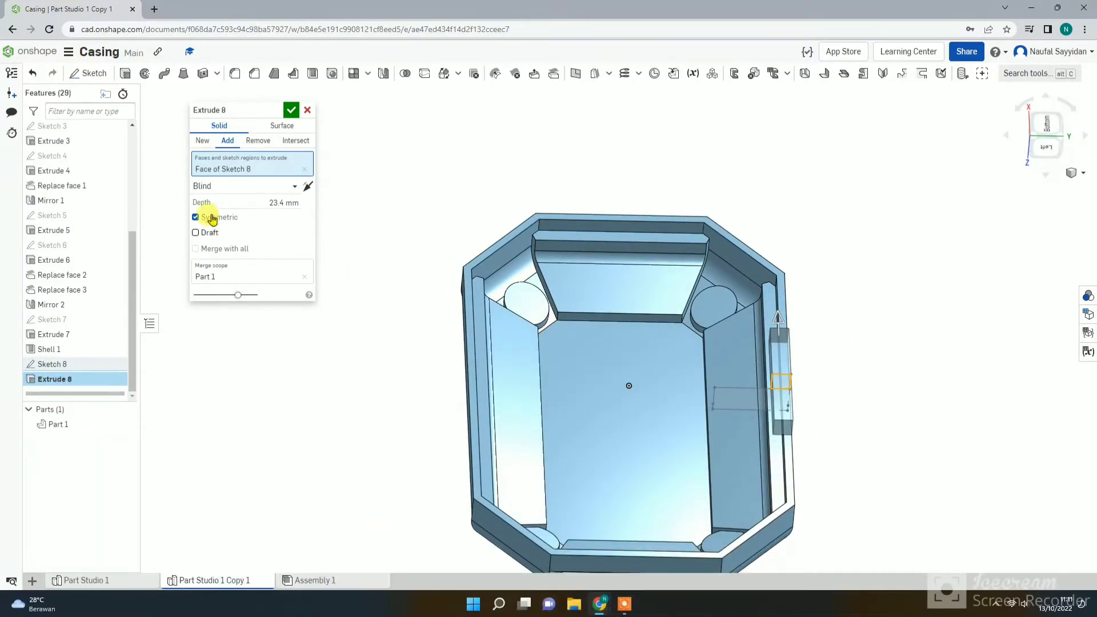
left_click(291, 110)
Step: Start a sketch on the end face of the new rim block and project the face's outline into it with Use
right_click_drag(761, 444, 761, 430)
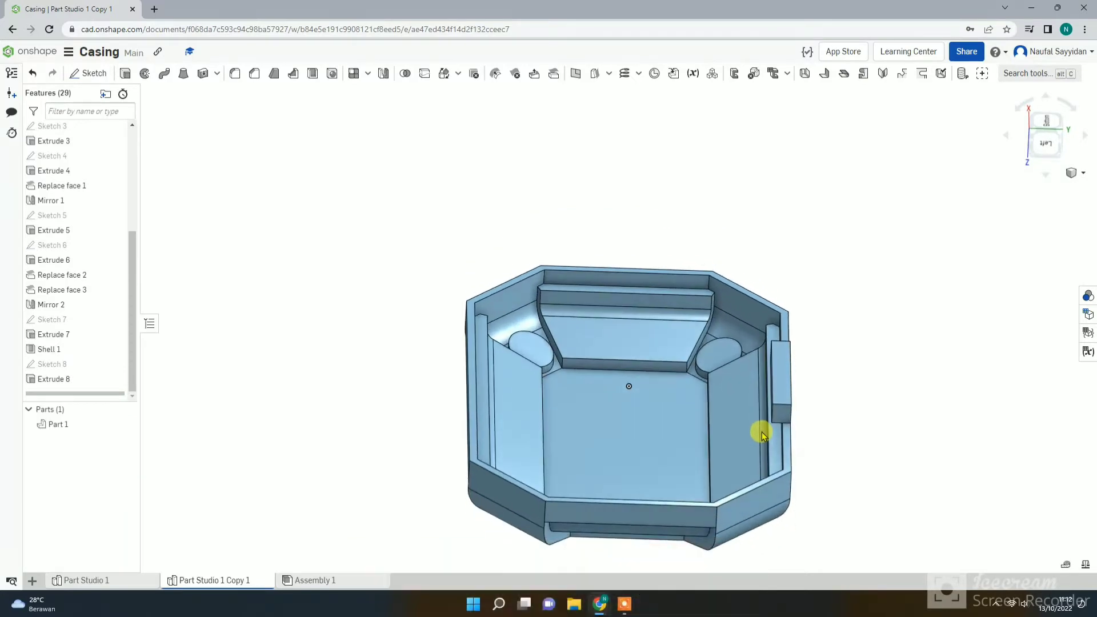
left_click(90, 73)
scroll(784, 416, "up", 3)
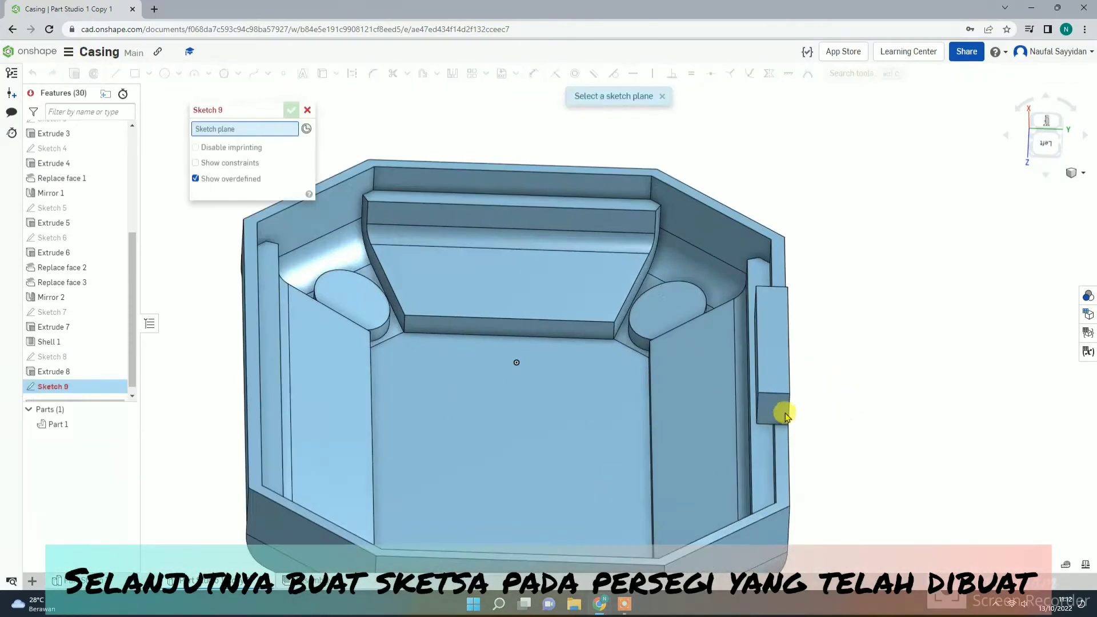
left_click(779, 405)
right_click_drag(795, 399, 1028, 215)
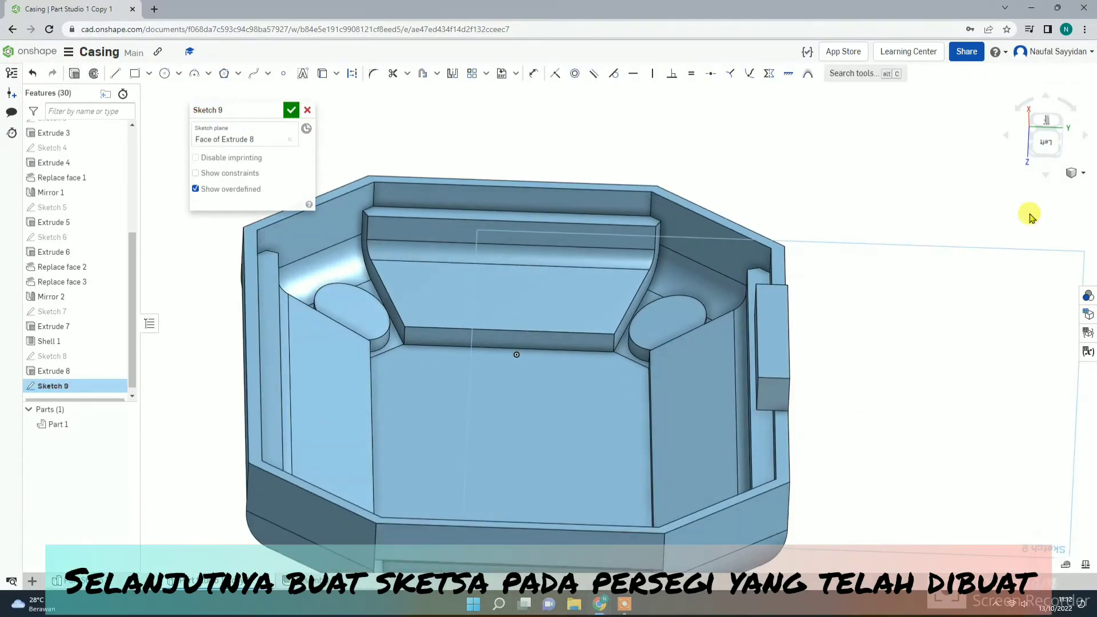
left_click(1045, 139)
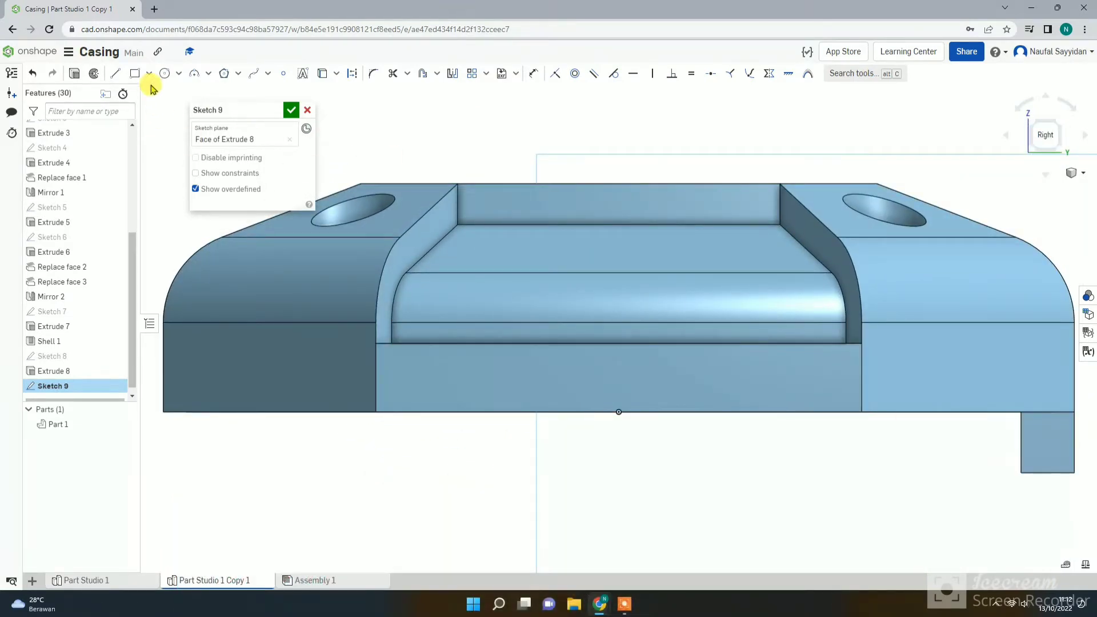
left_click(322, 74)
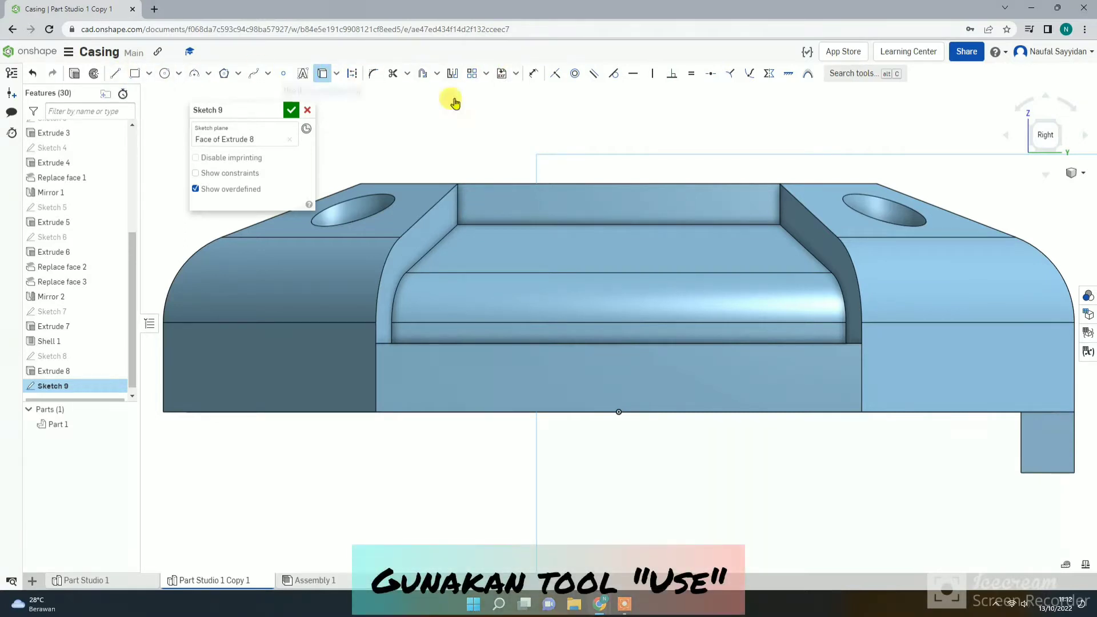
left_click(1057, 443)
left_click(1057, 443)
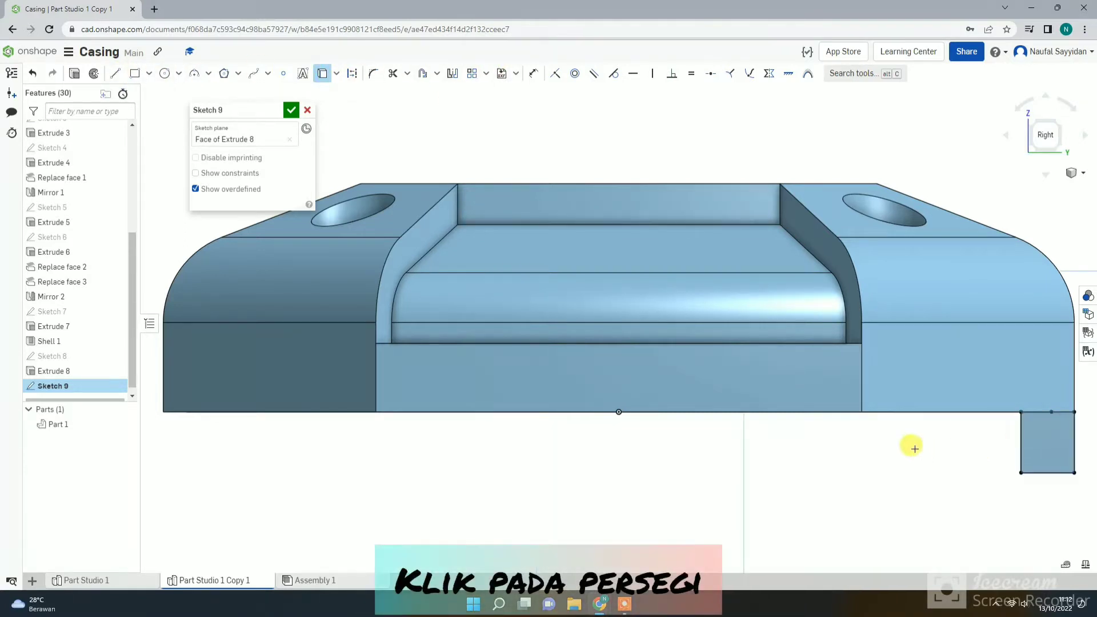
Step: Sketch a hook profile on the block face: about 1.3 mm down, about 1.6 mm inward, and diagonally to the block's outer lower corner
left_click(115, 73)
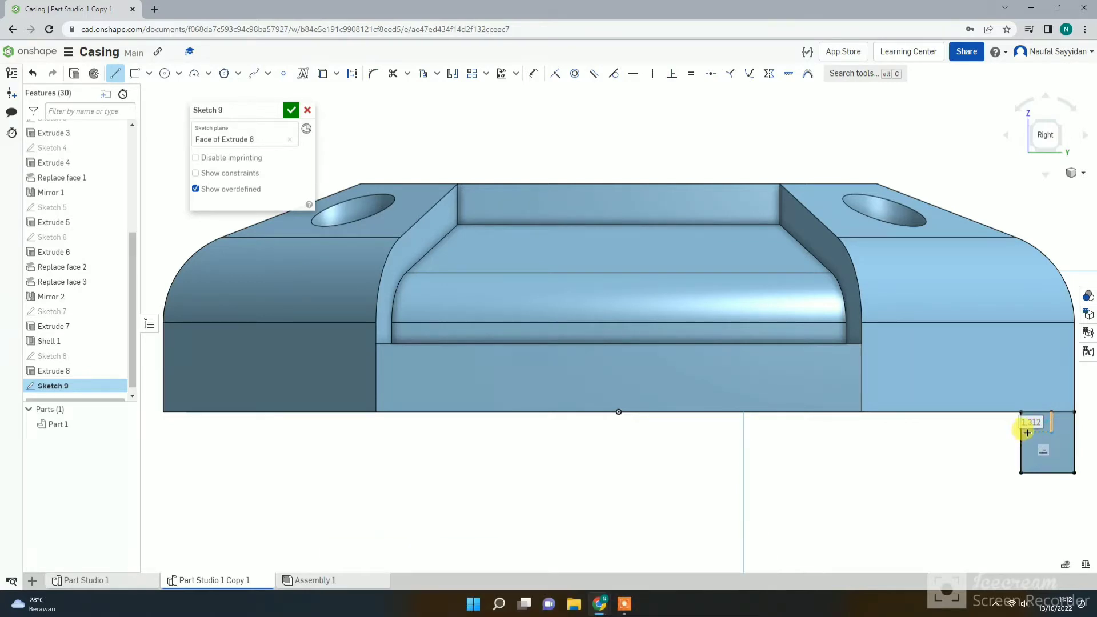
left_click(1027, 432)
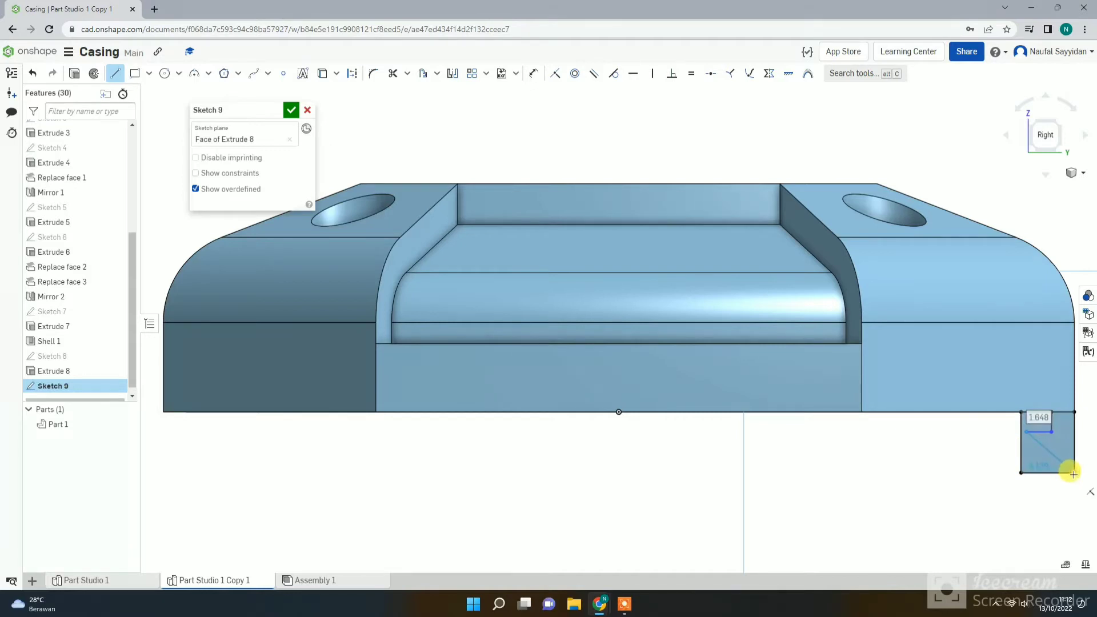
left_click(1073, 472)
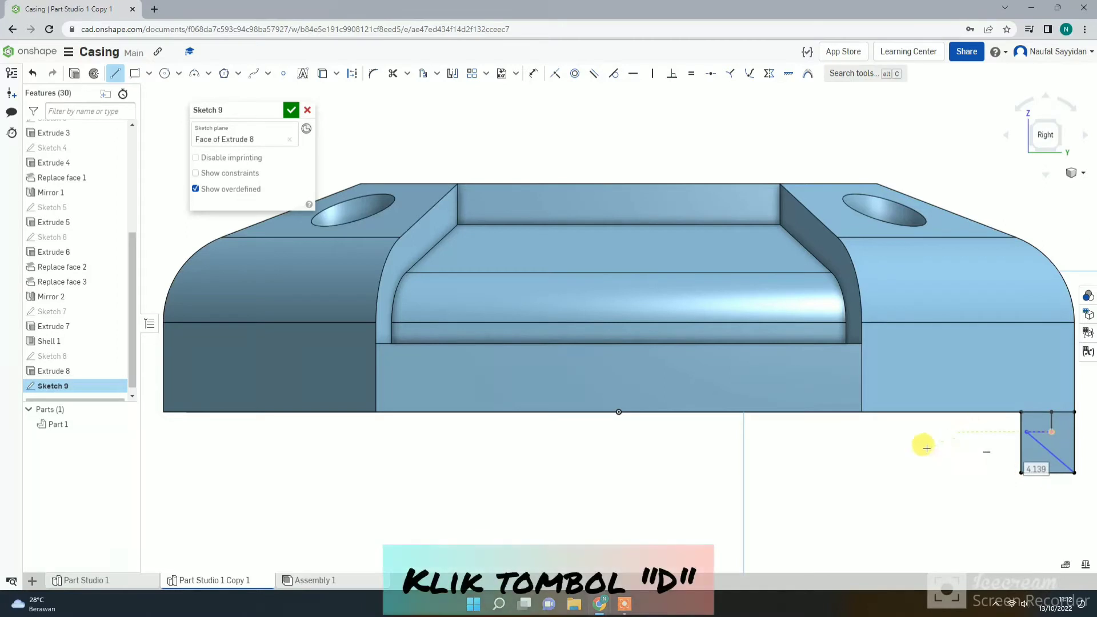
Step: Set the horizontal distance between the hook's tip and the block's outer lower corner to 3.2 mm
key("d")
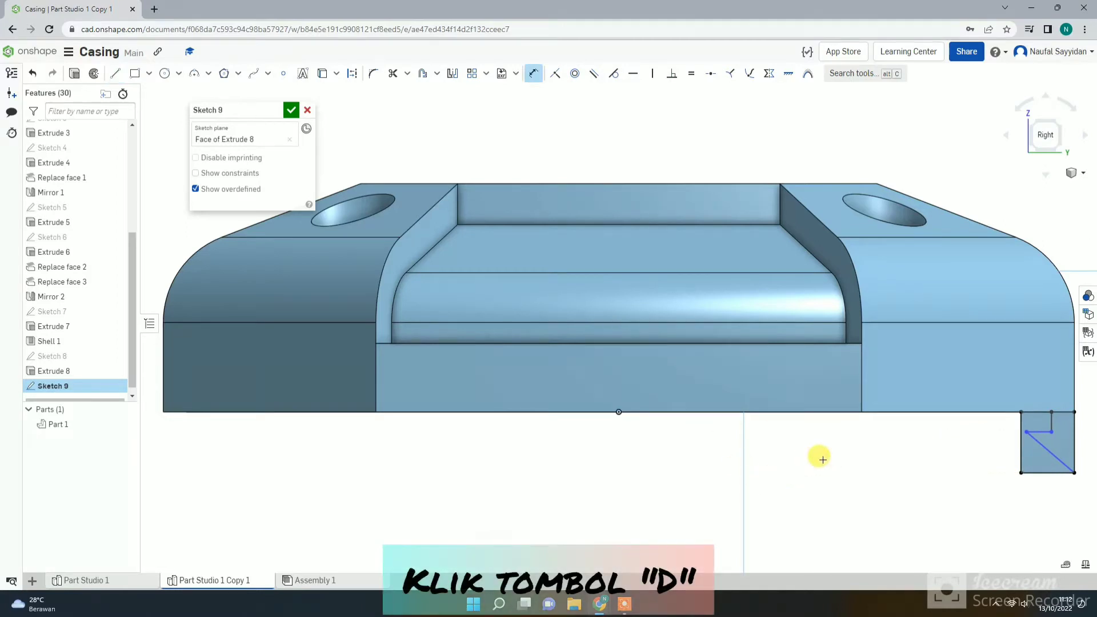
left_click(1026, 433)
left_click(1073, 473)
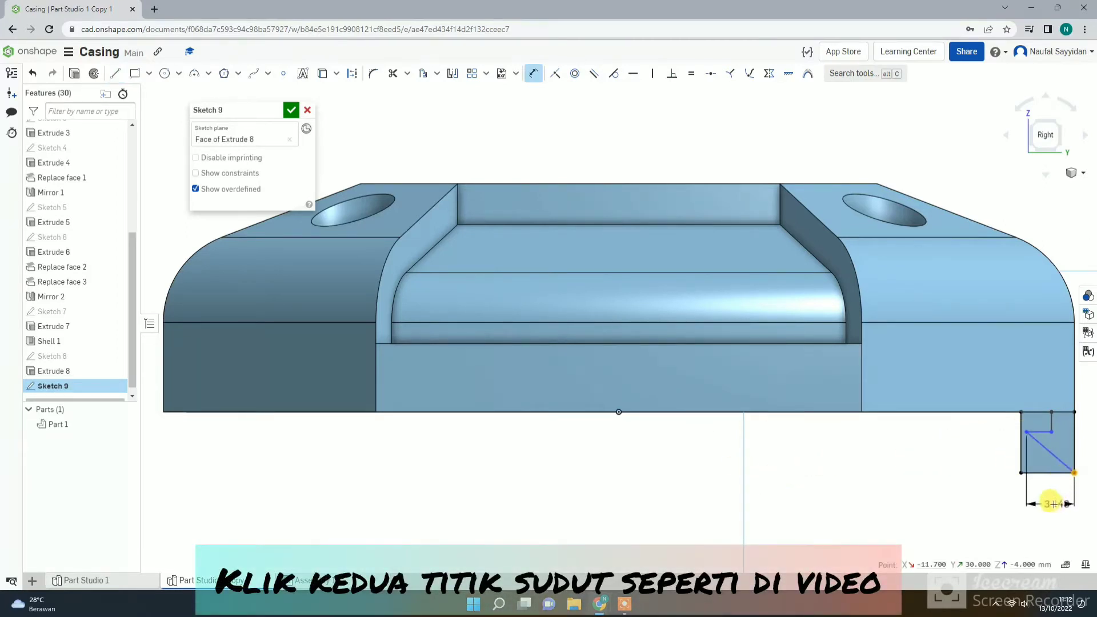
left_click(1052, 503)
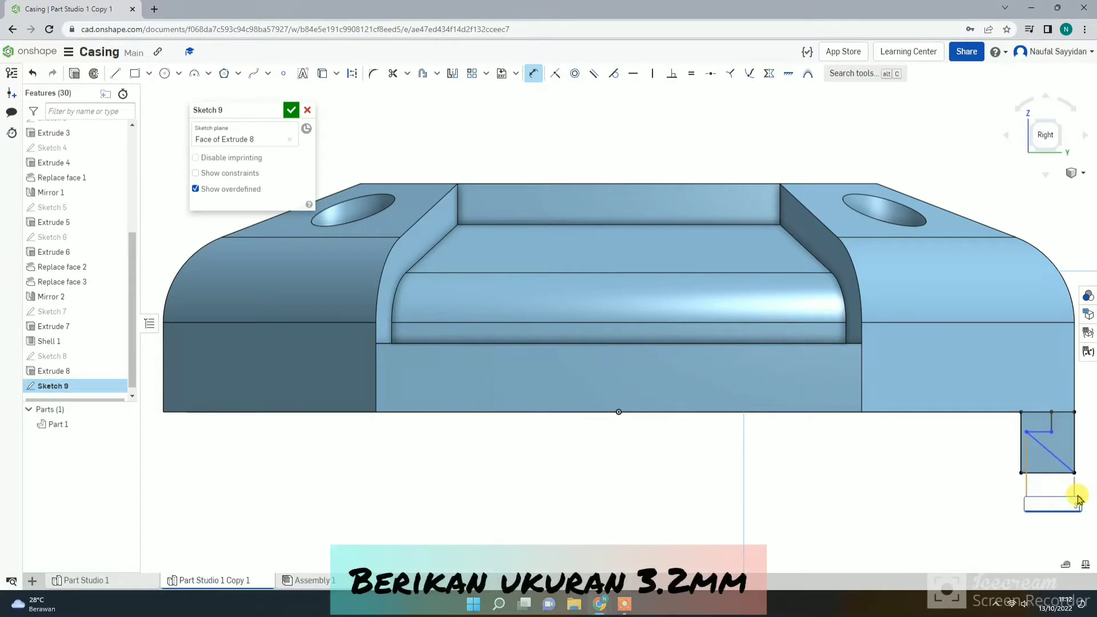
key("Return")
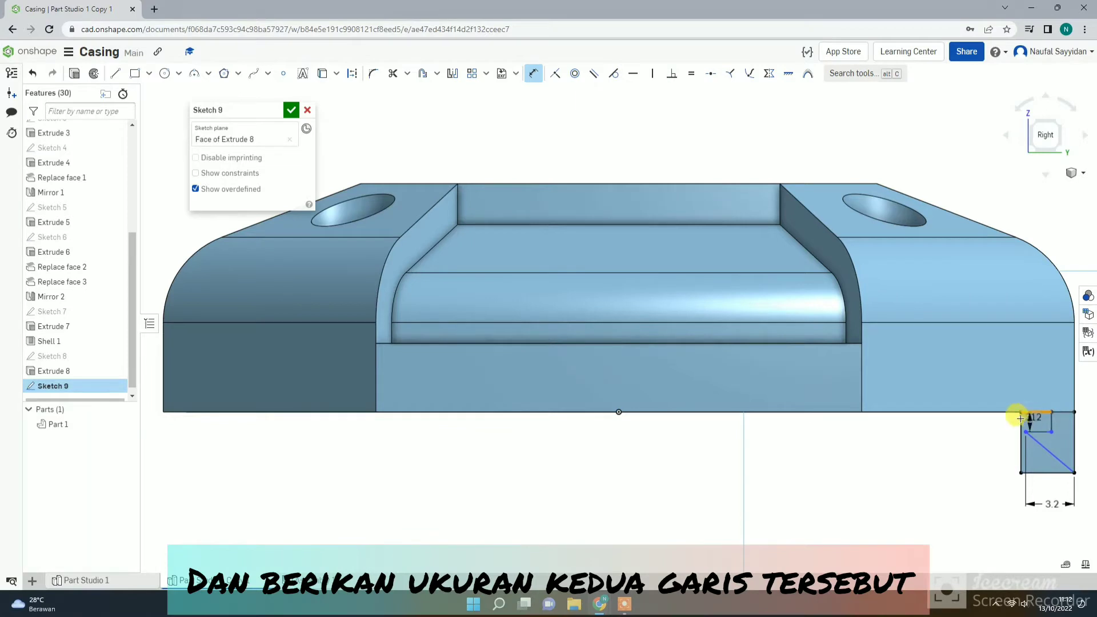
Step: Set the vertical distance from the block's upper edge to the hook's short horizontal line to 0.8 mm
left_click(976, 447)
type("0.8")
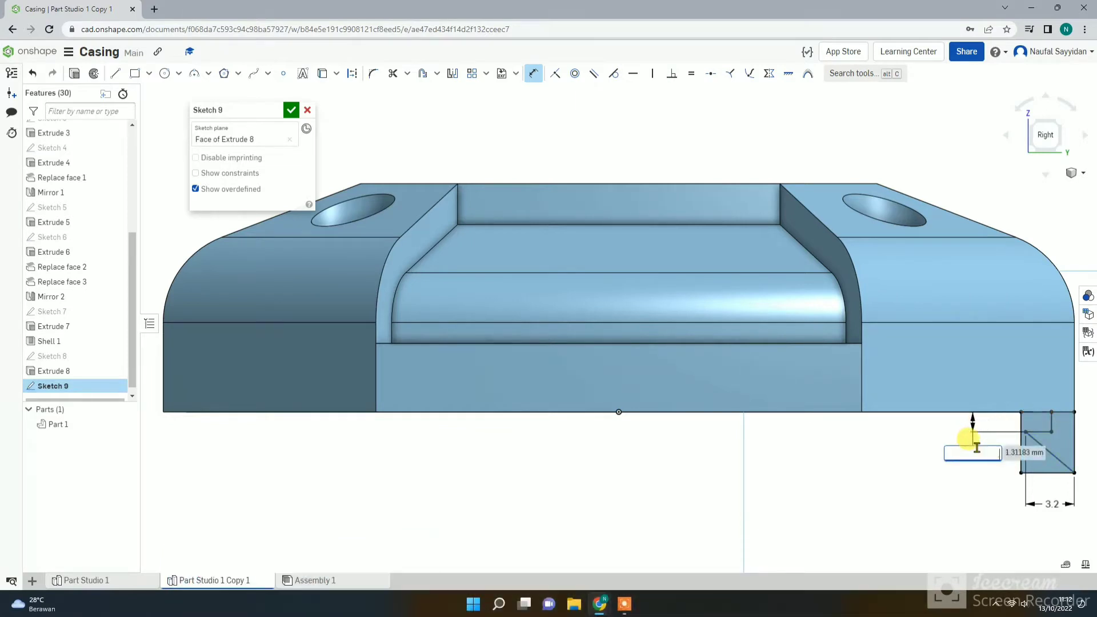
key("Return")
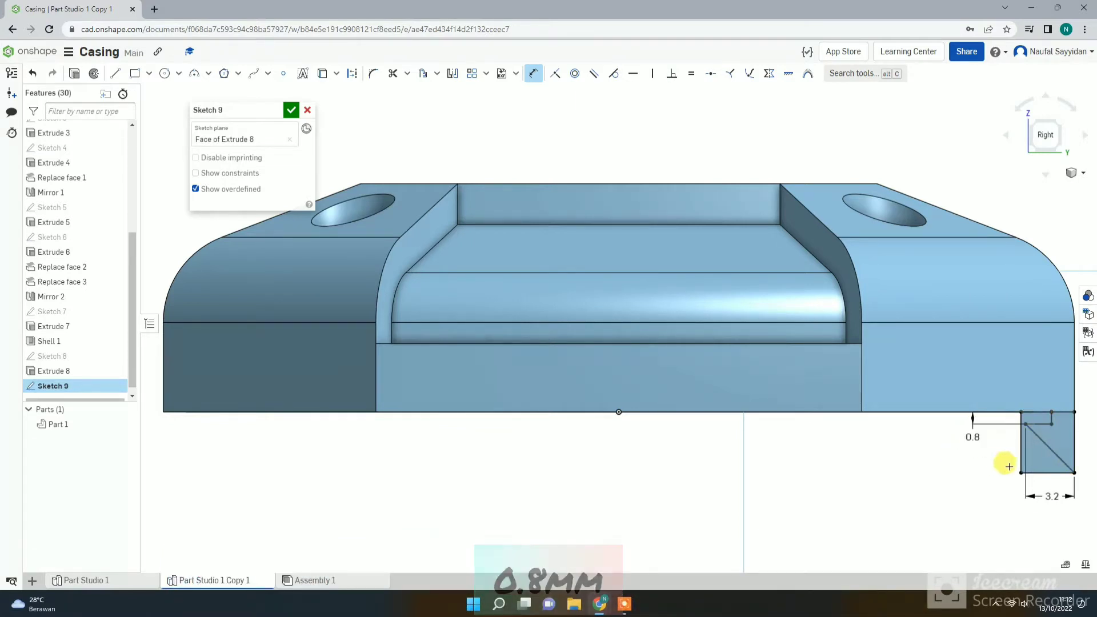
Step: Start an extrude from Sketch 9 and clear all its preselected faces and sketch regions
left_click(75, 74)
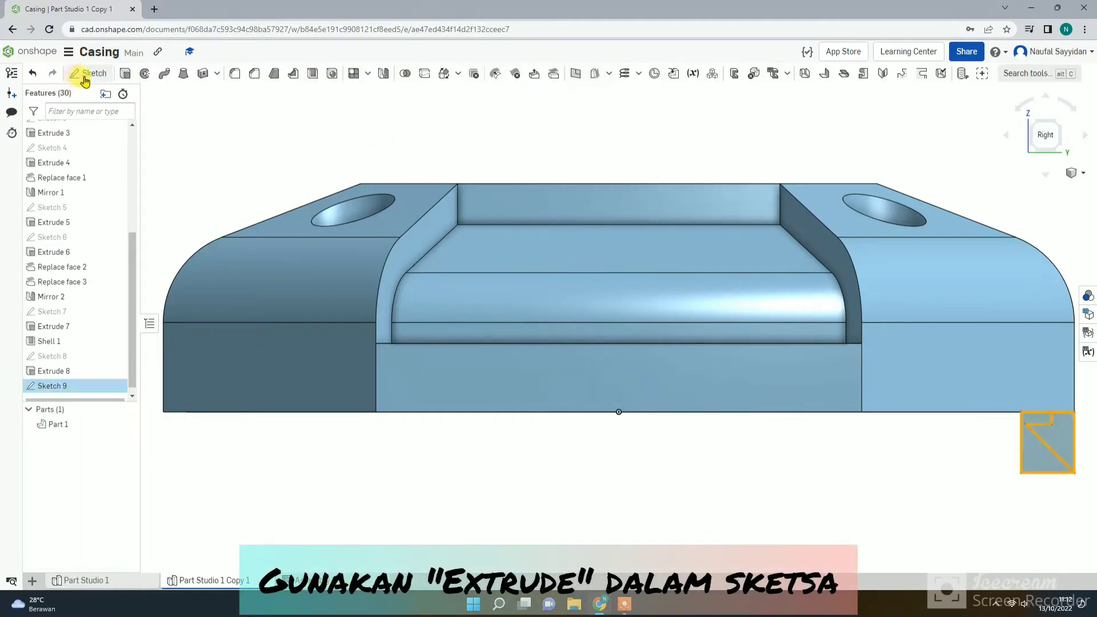
left_click(1039, 451)
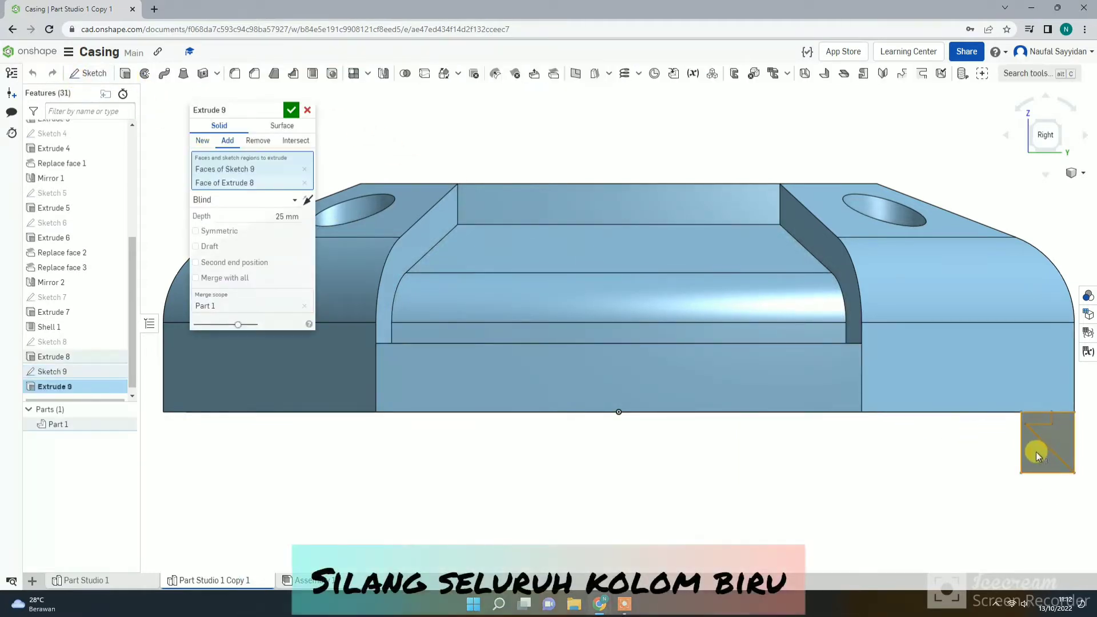
left_click(303, 170)
left_click(303, 169)
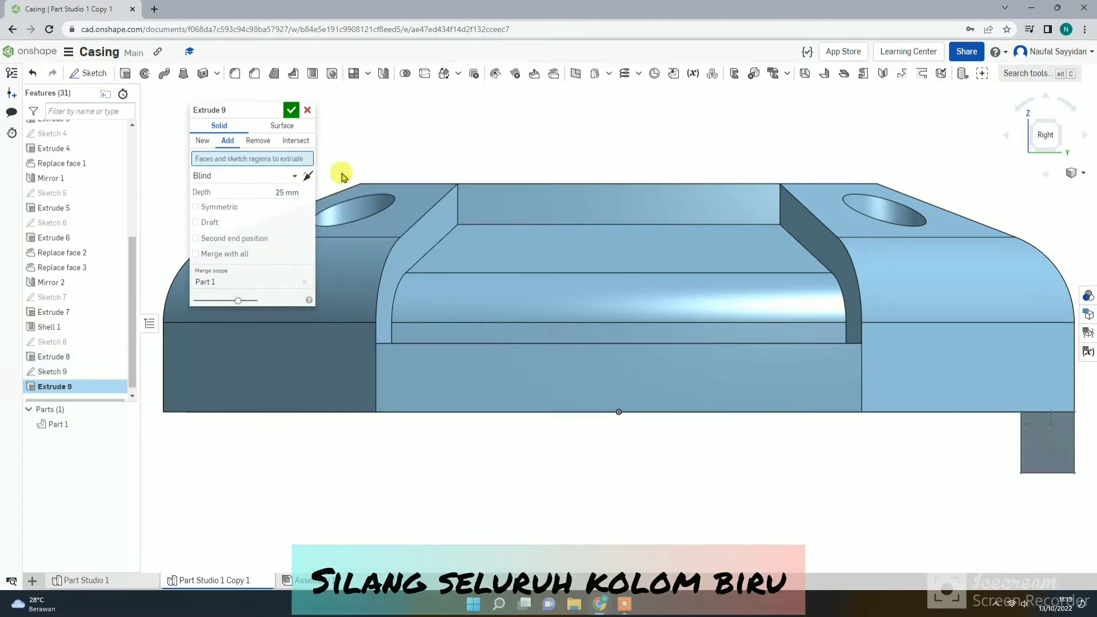
Step: Choose the waste region of Sketch 9 beside the hook profile and set the extrude to Remove
right_click_drag(791, 487, 928, 551)
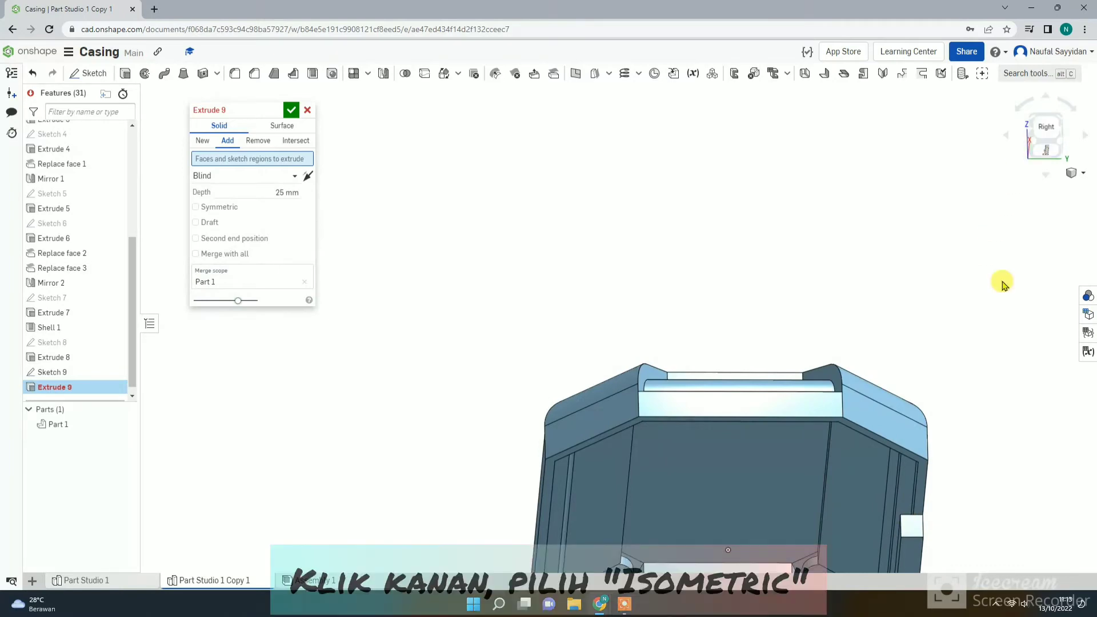
right_click(993, 298)
left_click(1013, 381)
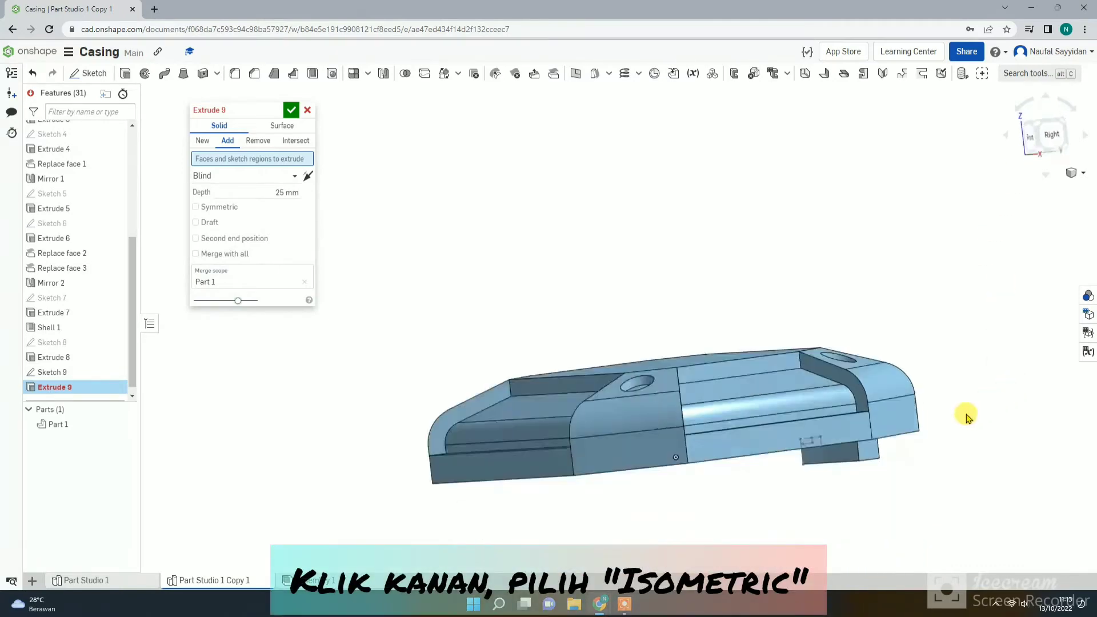
mouse_move(764, 434)
right_mouse_down()
mouse_move(727, 387)
mouse_move(713, 334)
mouse_move(723, 284)
right_mouse_up()
scroll(785, 147, "up", 3)
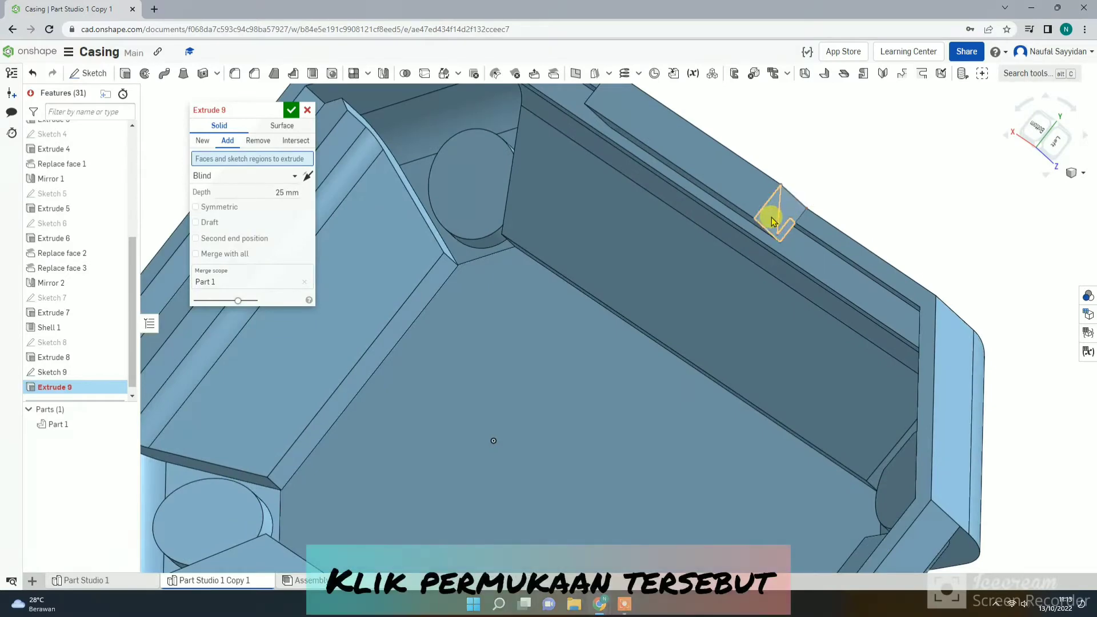
left_click(779, 228)
mouse_move(783, 240)
right_mouse_down()
mouse_move(655, 297)
mouse_move(685, 306)
right_mouse_up()
left_click(258, 140)
Step: Check the cut preview against the hook profile and complete the blind cut at a depth of 25 mm
scroll(491, 146, "down", 3)
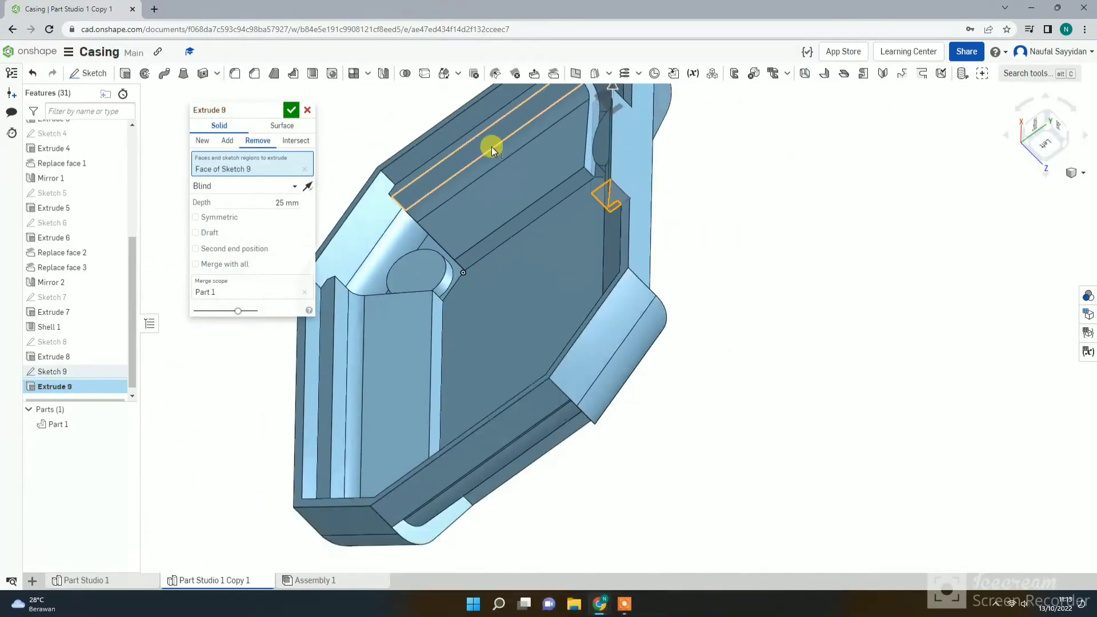
scroll(491, 146, "down", 1)
right_click(491, 147)
right_click(857, 141)
scroll(480, 137, "down", 5)
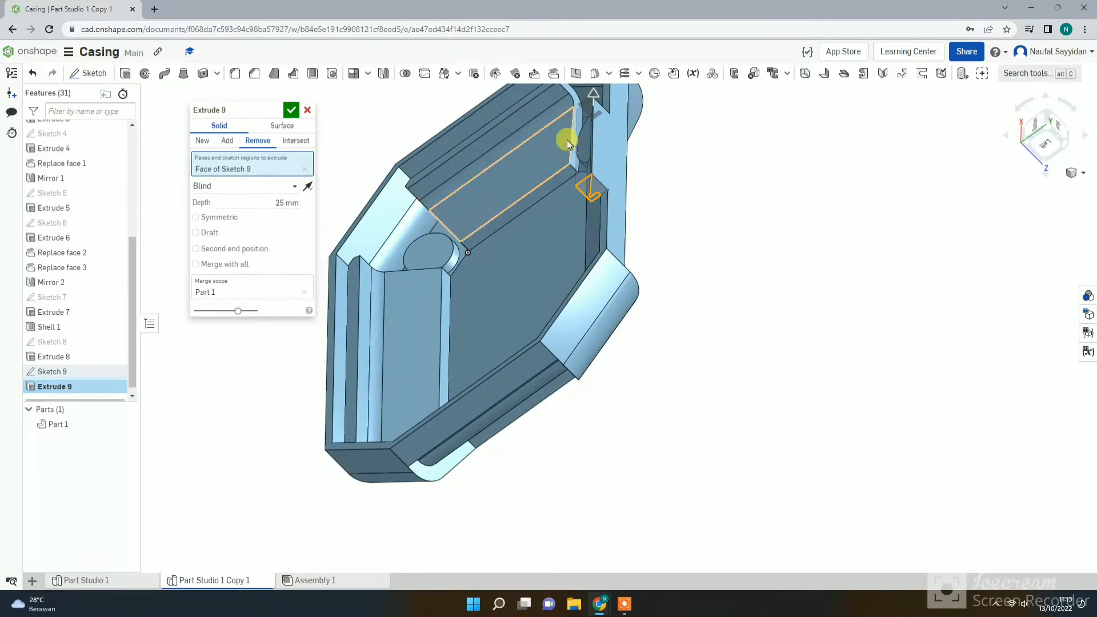
scroll(487, 85, "up", 5)
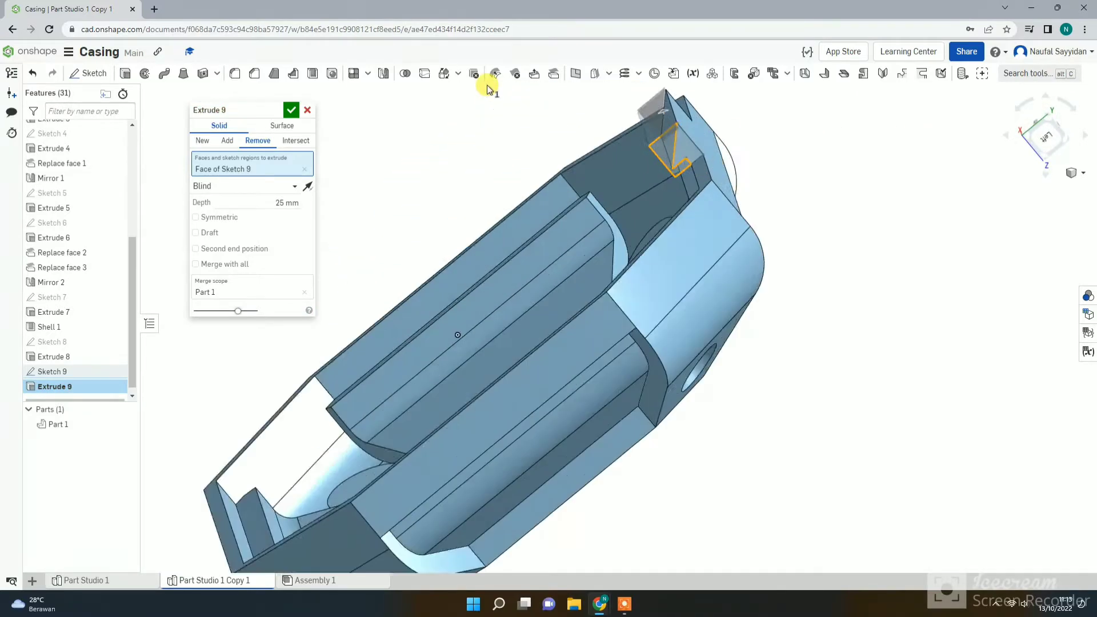
mouse_move(558, 150)
right_mouse_down()
mouse_move(538, 164)
mouse_move(566, 169)
right_mouse_up()
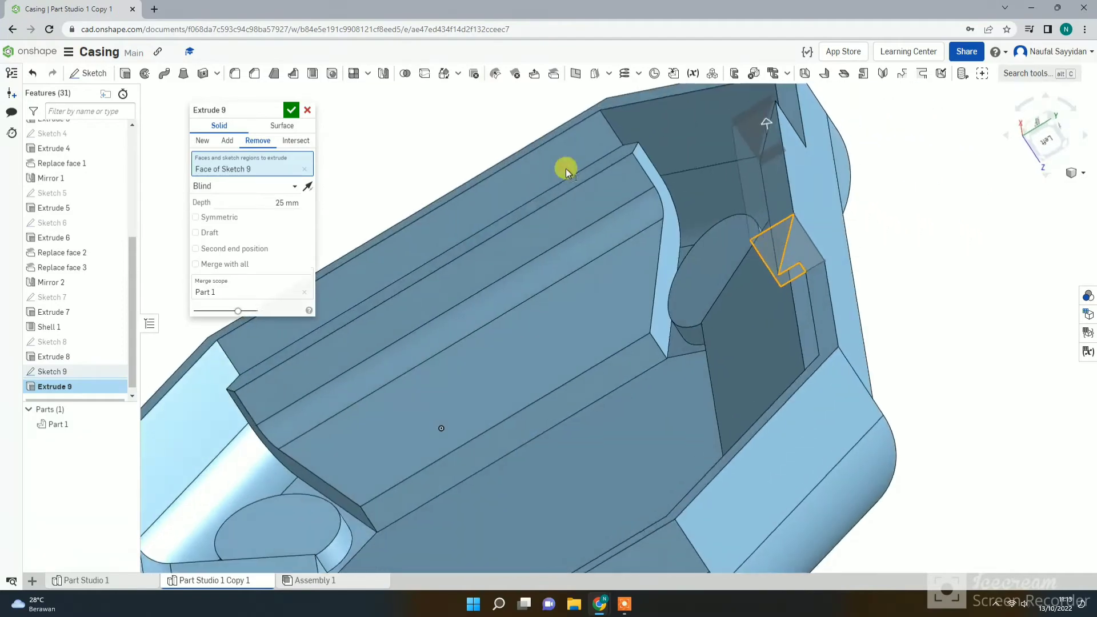
right_click_drag(530, 315, 666, 471)
left_click(1043, 140)
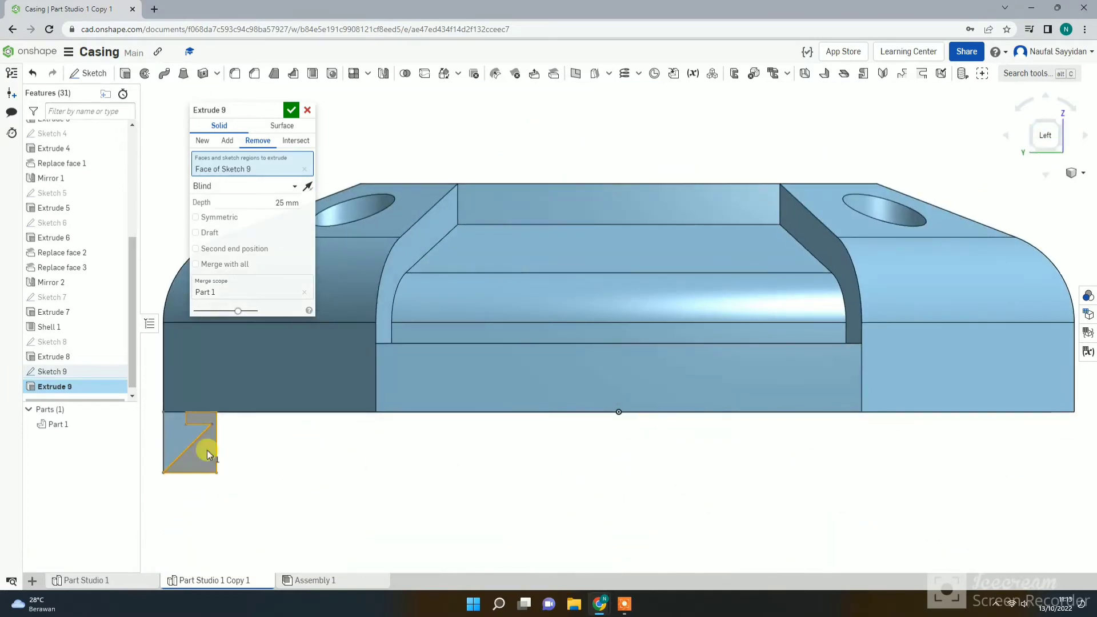
scroll(172, 437, "up", 5)
right_click_drag(202, 445, 195, 445)
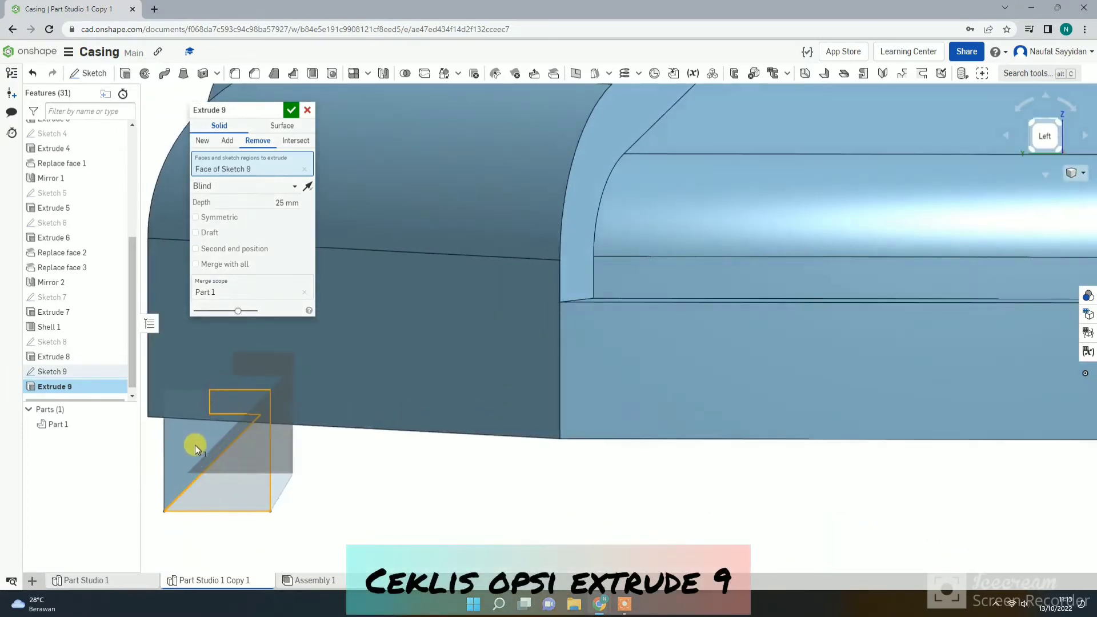
left_click(290, 111)
Step: Start a sketch on the casing's open rim face and project the rim's inner and outer outlines into it with Use
right_click_drag(301, 443, 769, 252)
right_click_drag(1027, 174, 996, 166)
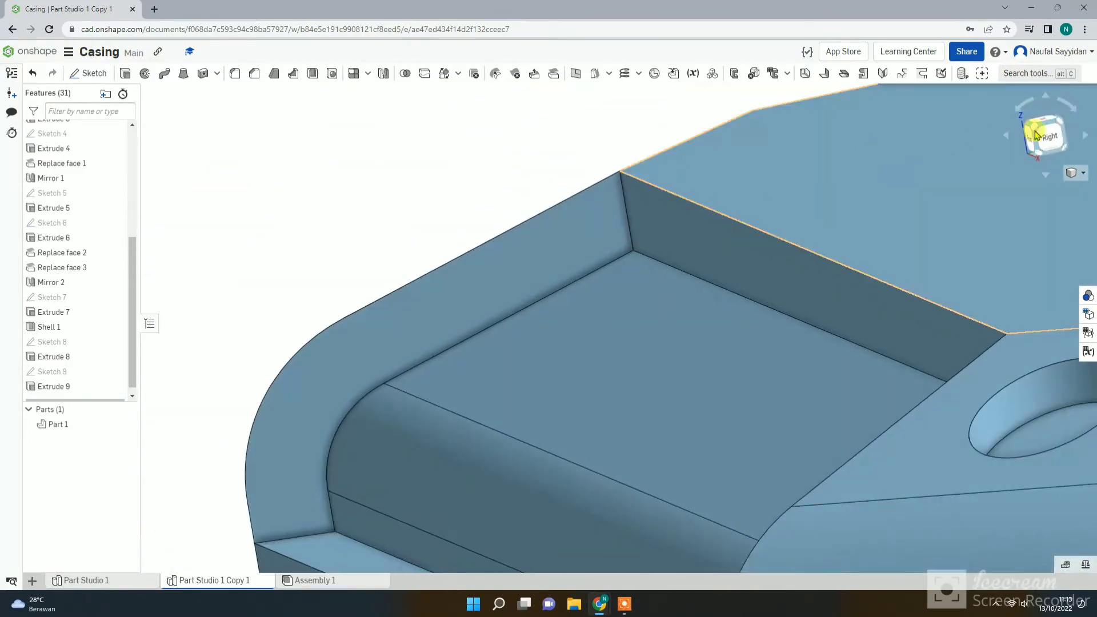
left_click(1052, 139)
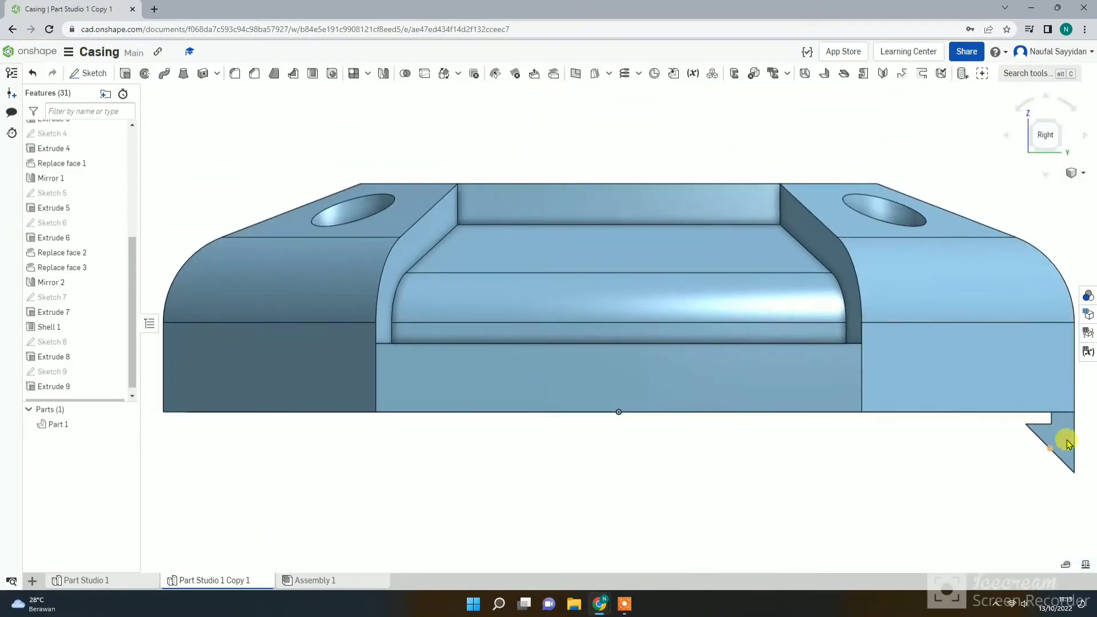
right_click_drag(1068, 442, 879, 323)
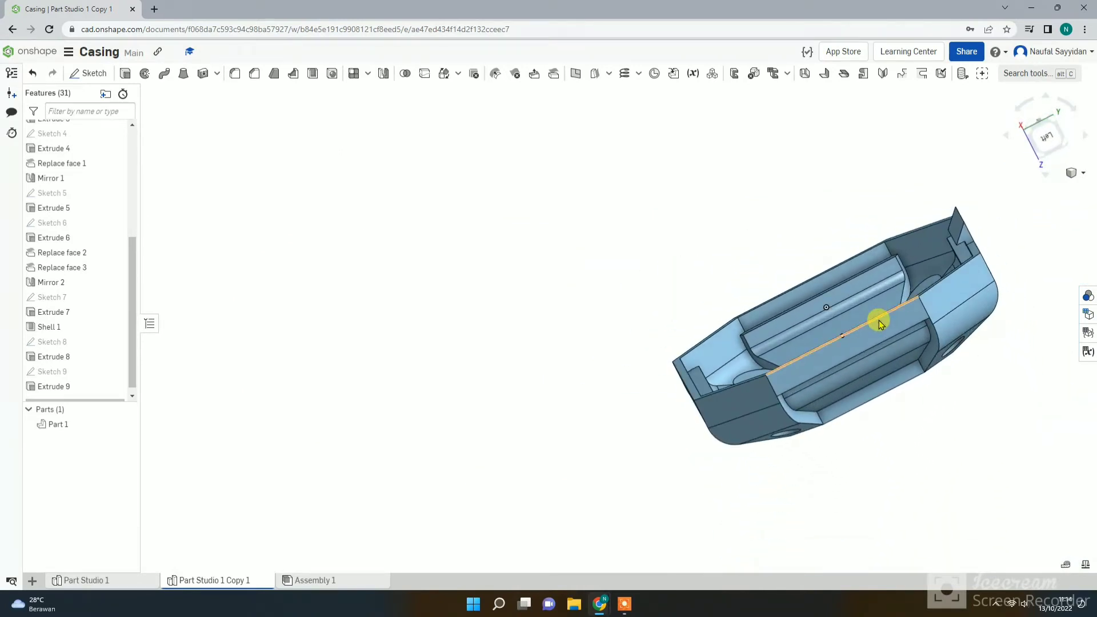
right_click_drag(879, 323, 661, 441)
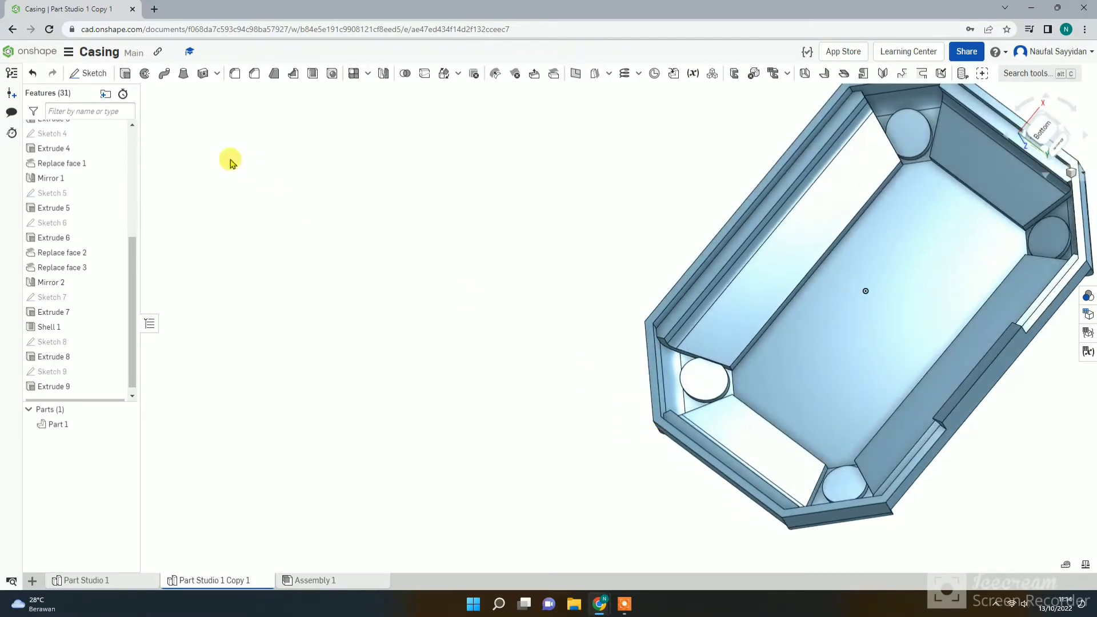
left_click(89, 73)
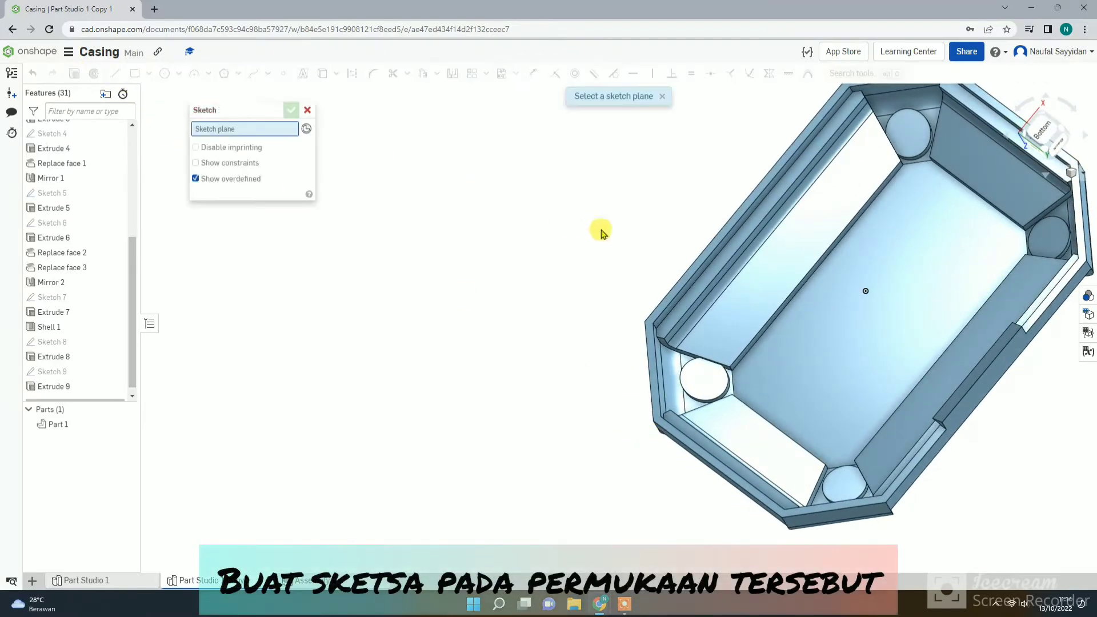
left_click(685, 311)
left_click(1041, 130)
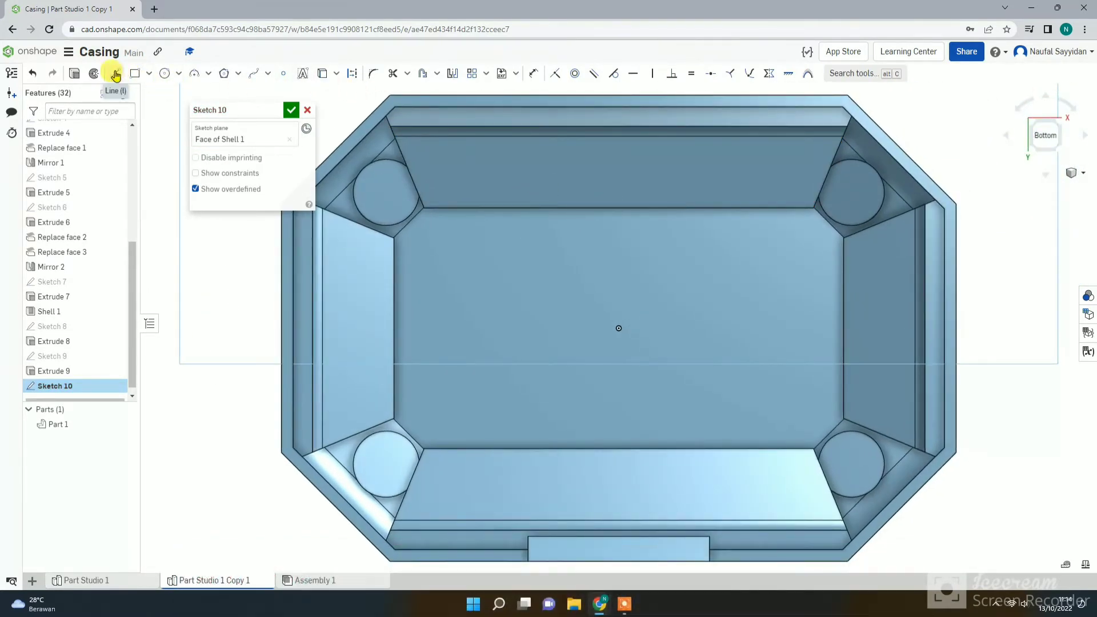
left_click(322, 73)
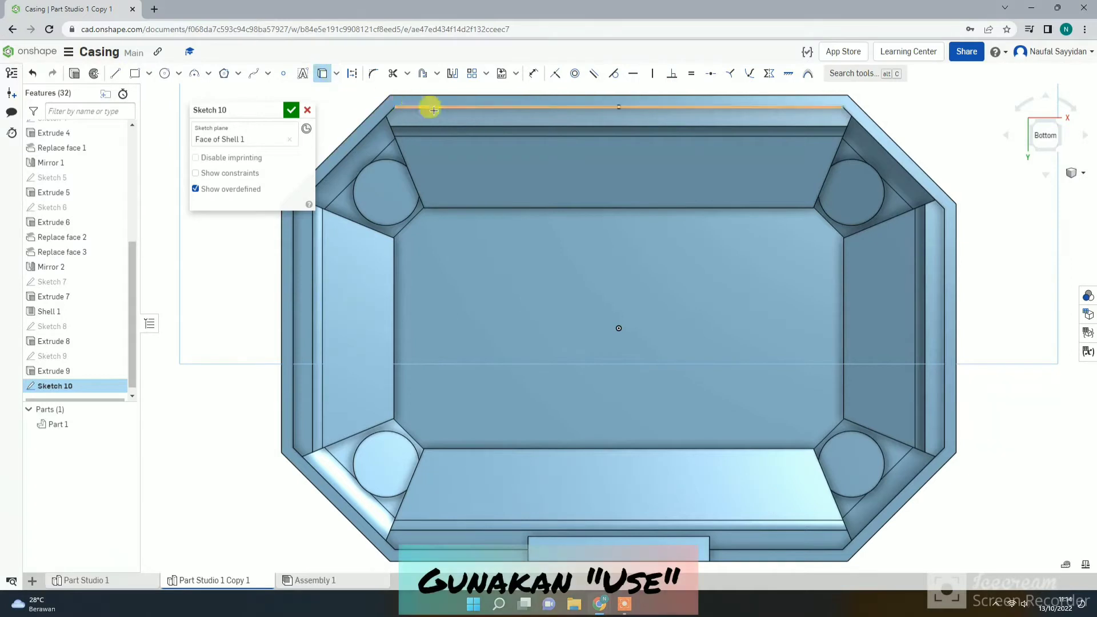
left_click(468, 101)
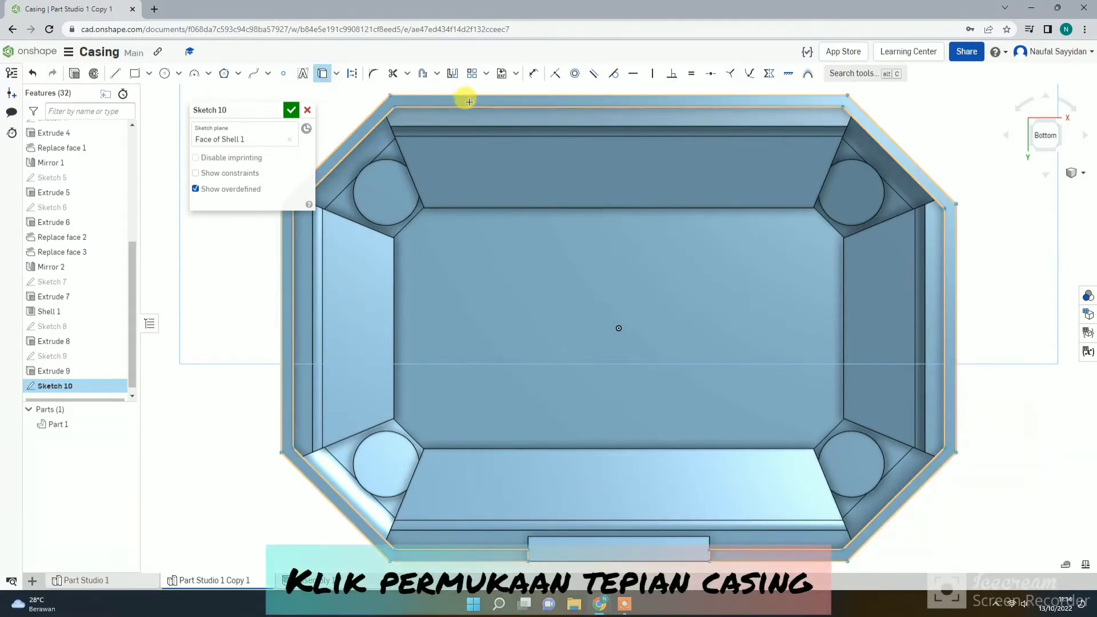
Step: Project the ledge inside the long rim wall opposite the hook and sketch a corner rectangle about 33.5 mm long across that wall's thickness
left_click(486, 121)
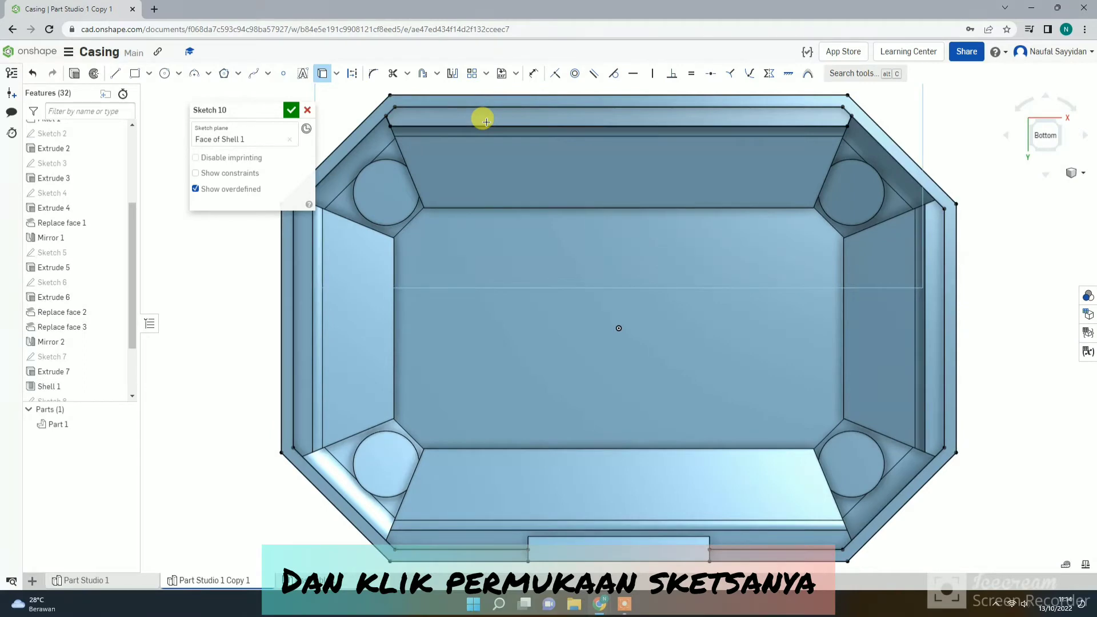
left_click(113, 74)
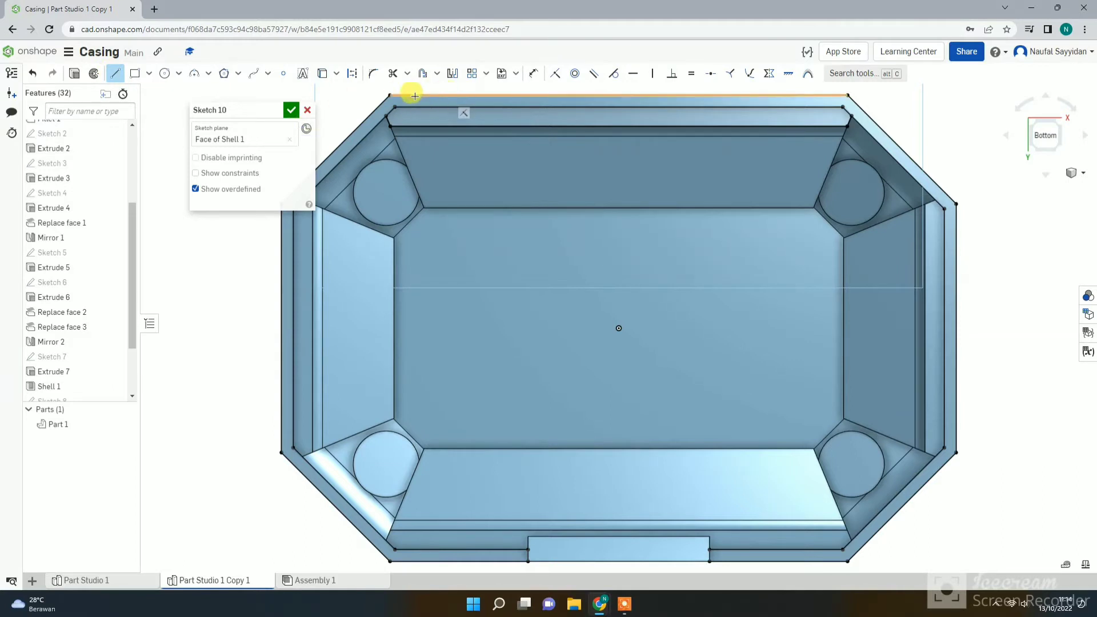
left_click(148, 73)
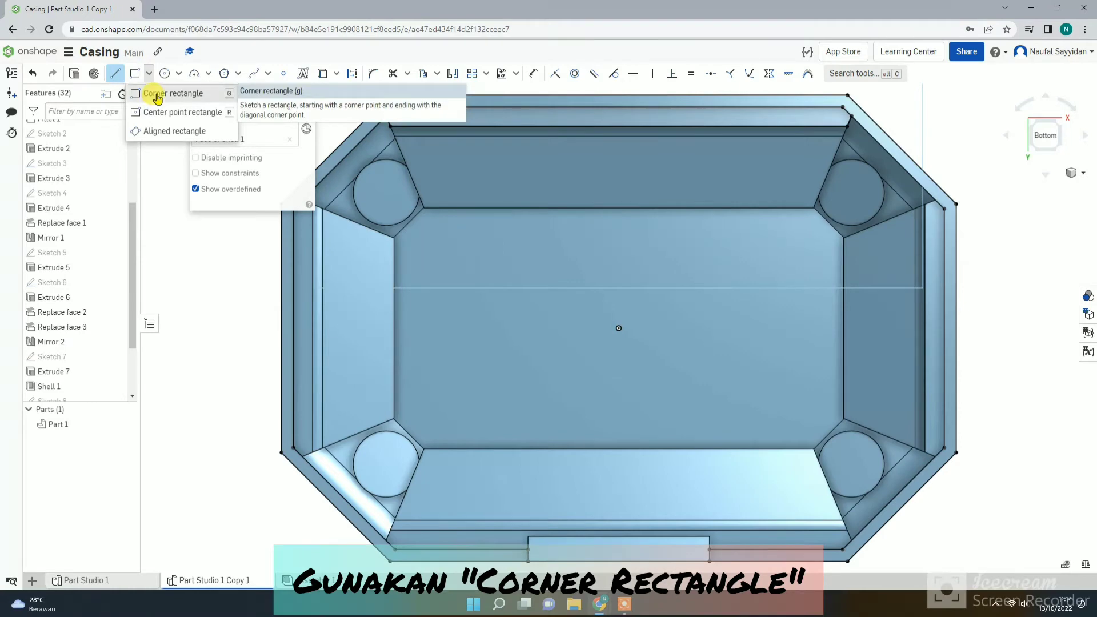
left_click(156, 94)
left_click(476, 107)
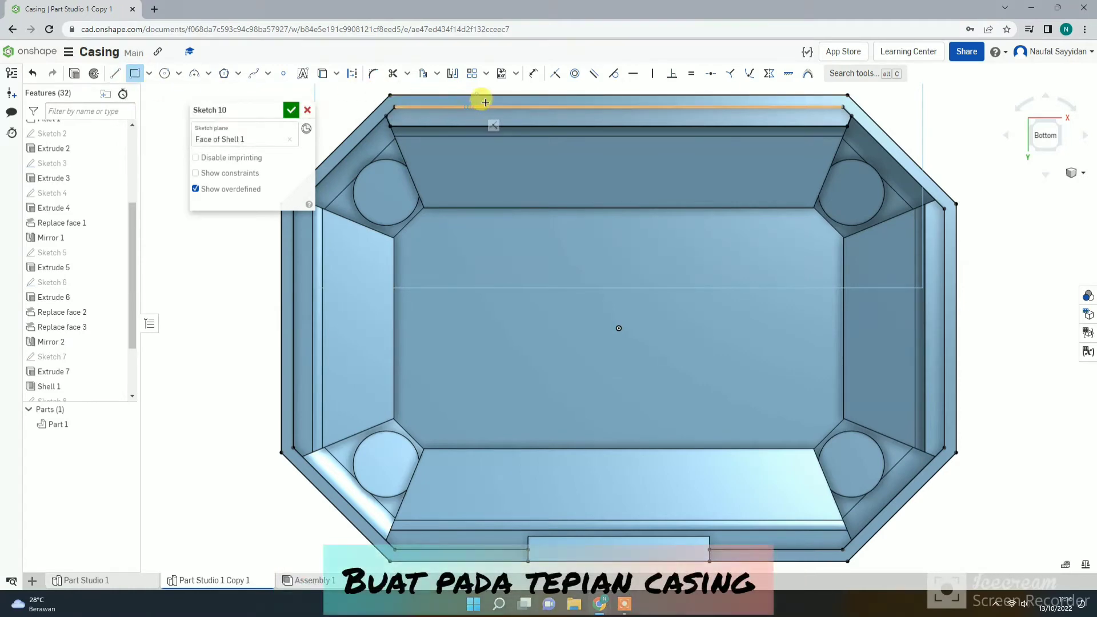
left_click(737, 91)
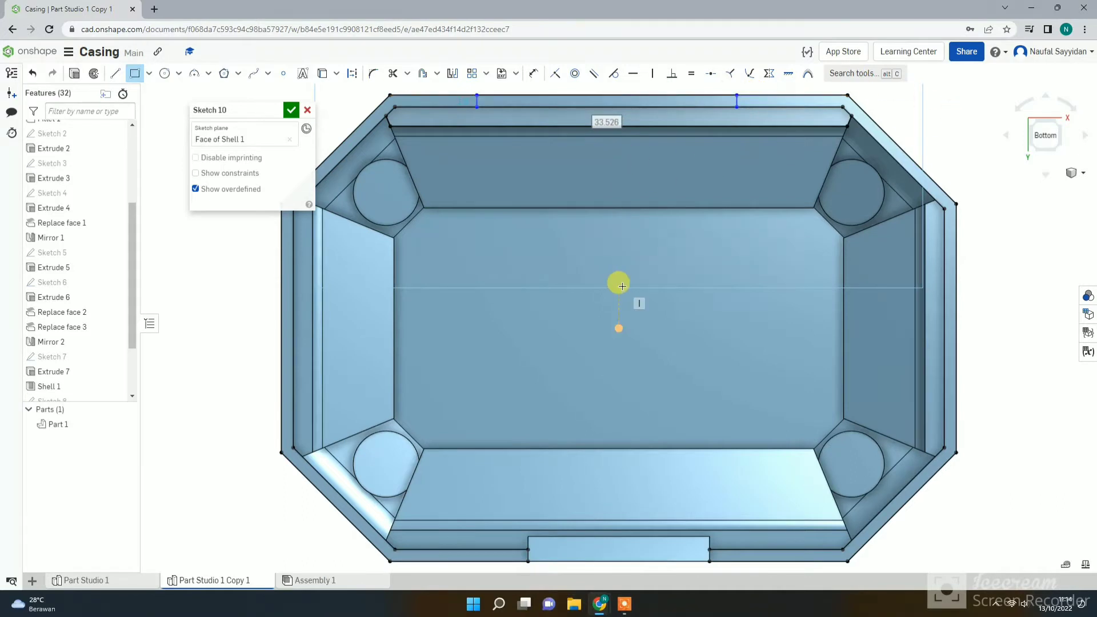
Step: Dimension the length of the rim rectangle to 52.6 mm
scroll(606, 263, "down", 2)
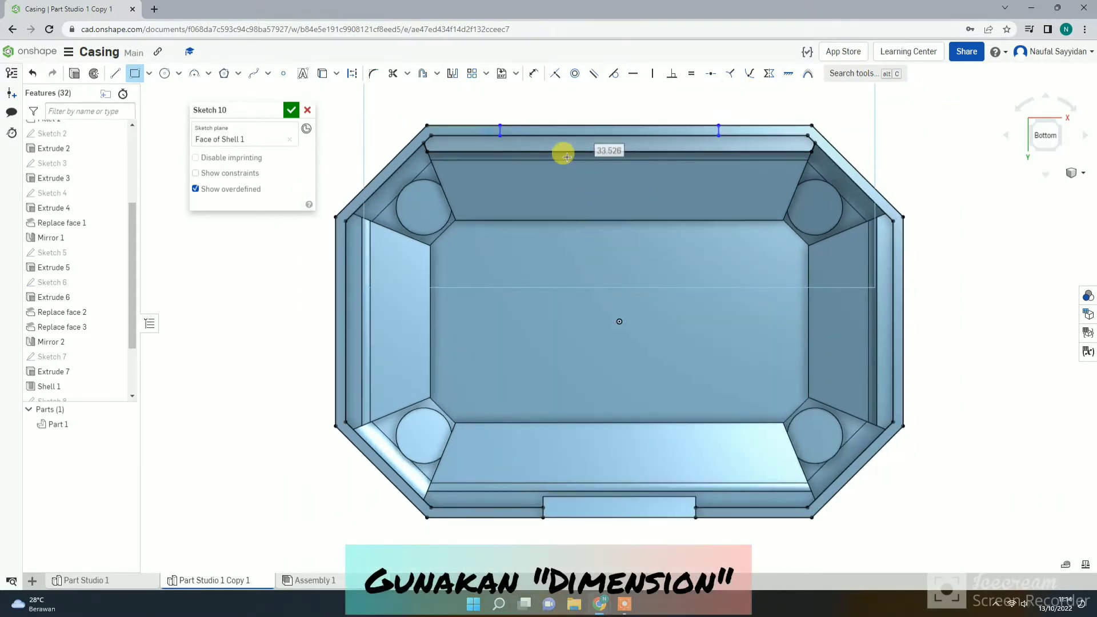
key("d")
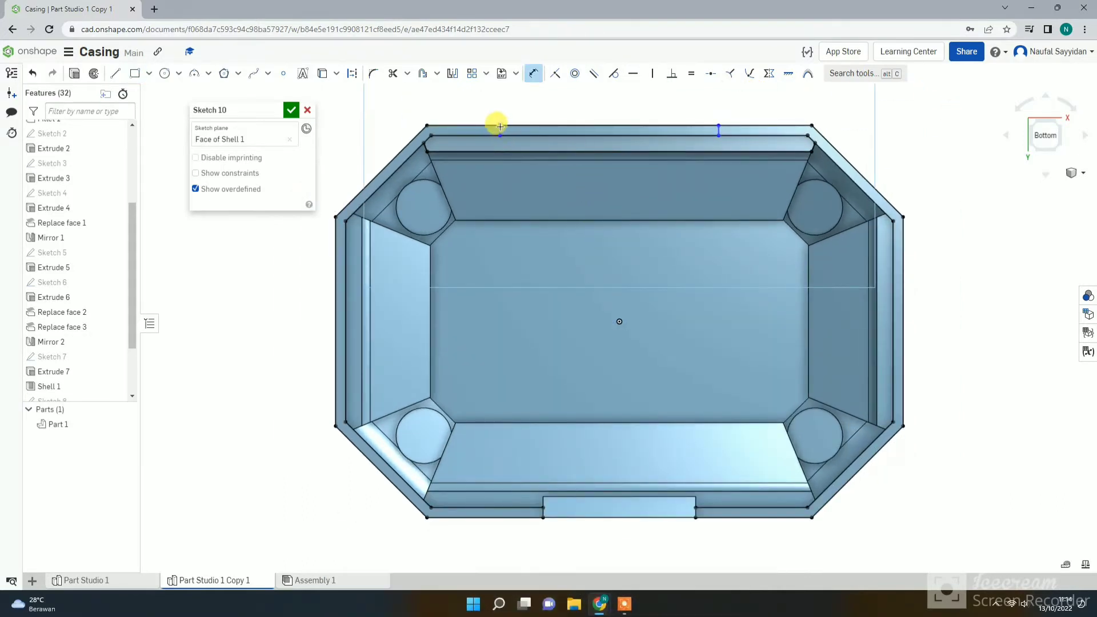
left_click(500, 127)
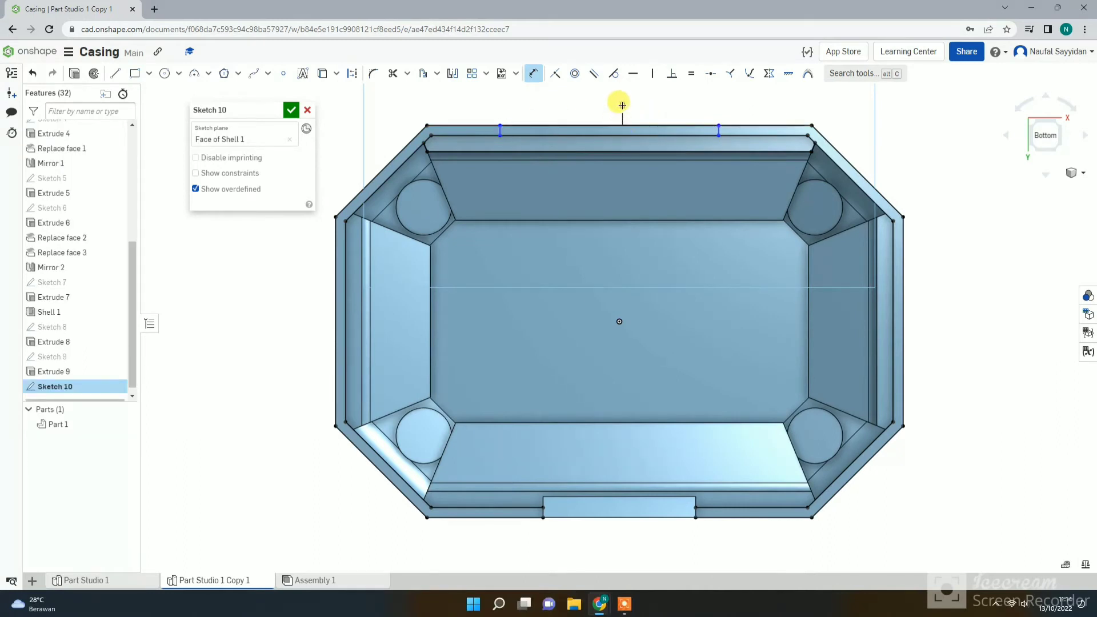
left_click(615, 124)
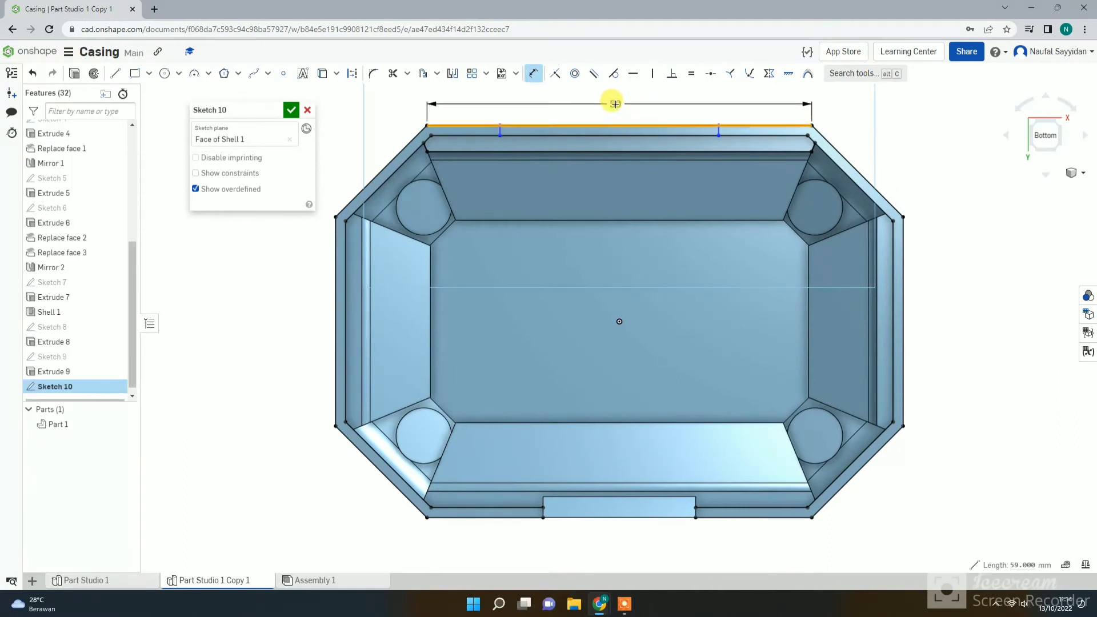
key("Escape")
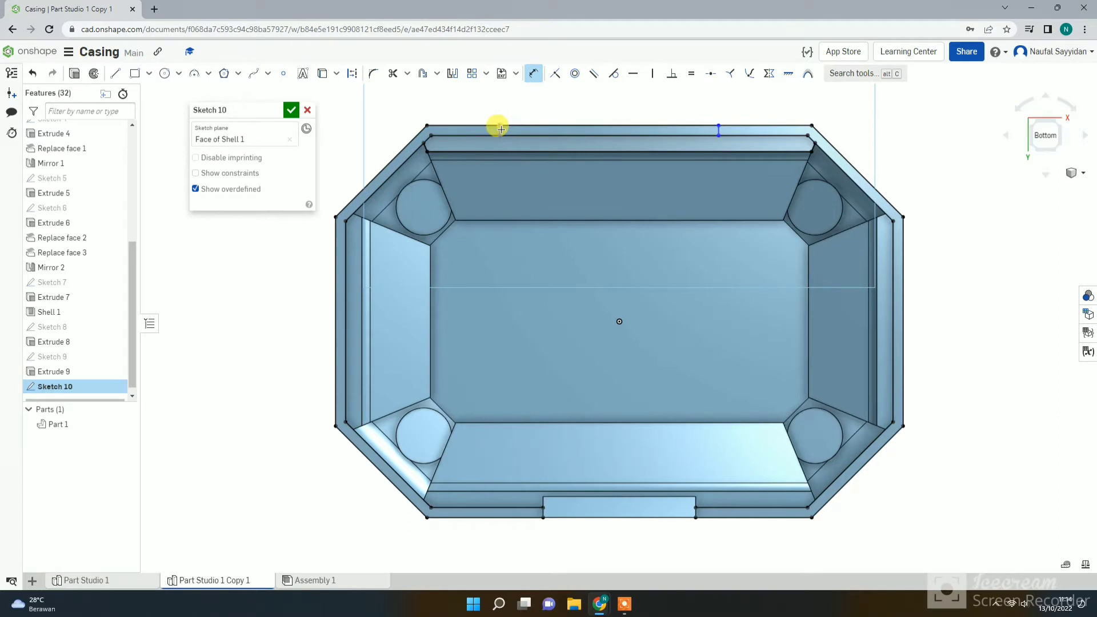
left_click(499, 127)
left_click(646, 93)
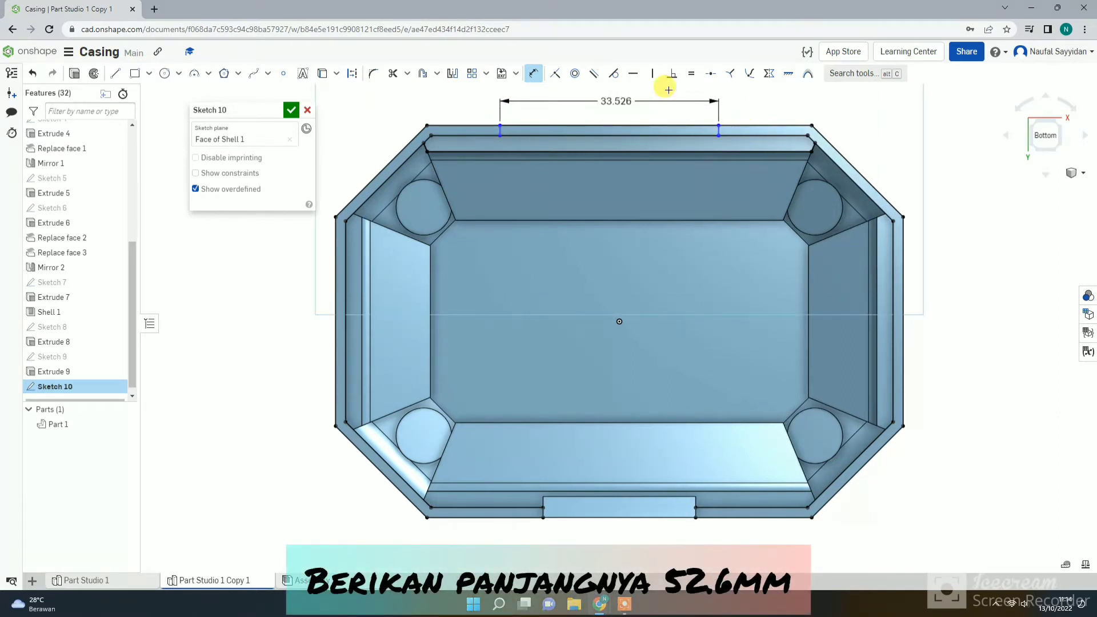
type("52.6")
key("Return")
key("Escape")
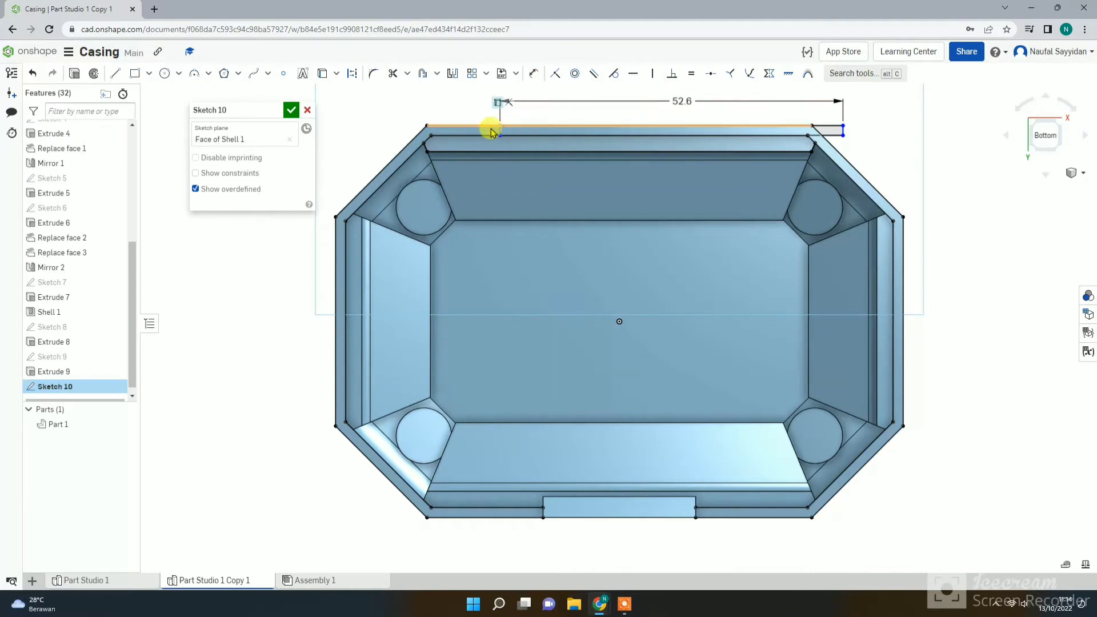
Step: Make the two short sides of the rim rectangle symmetric about the Right plane
left_click(500, 130)
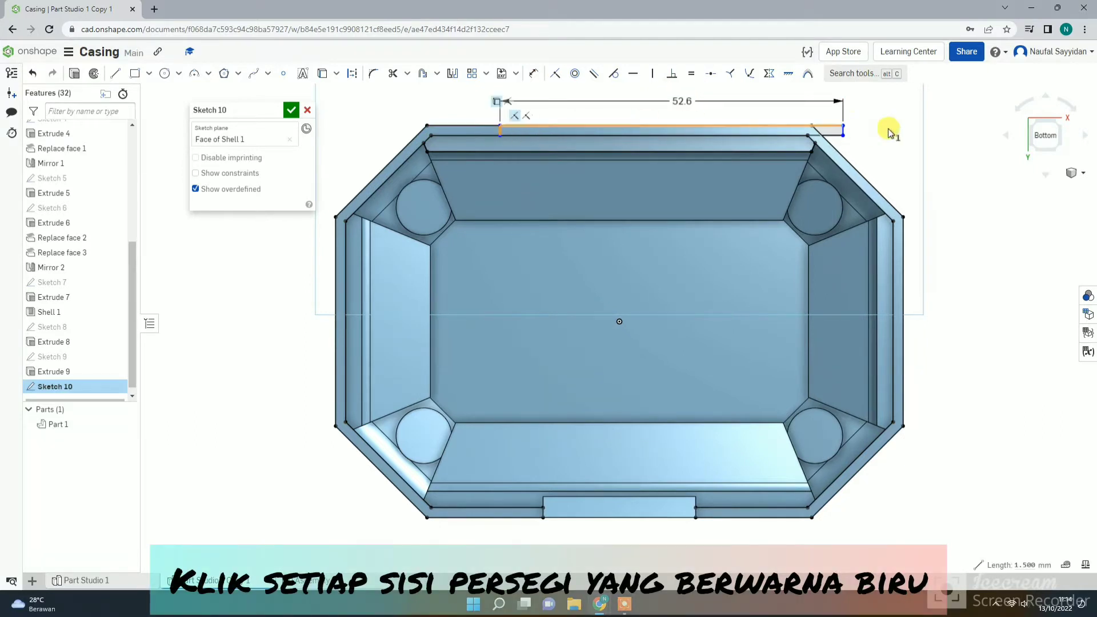
scroll(844, 133, "up", 3)
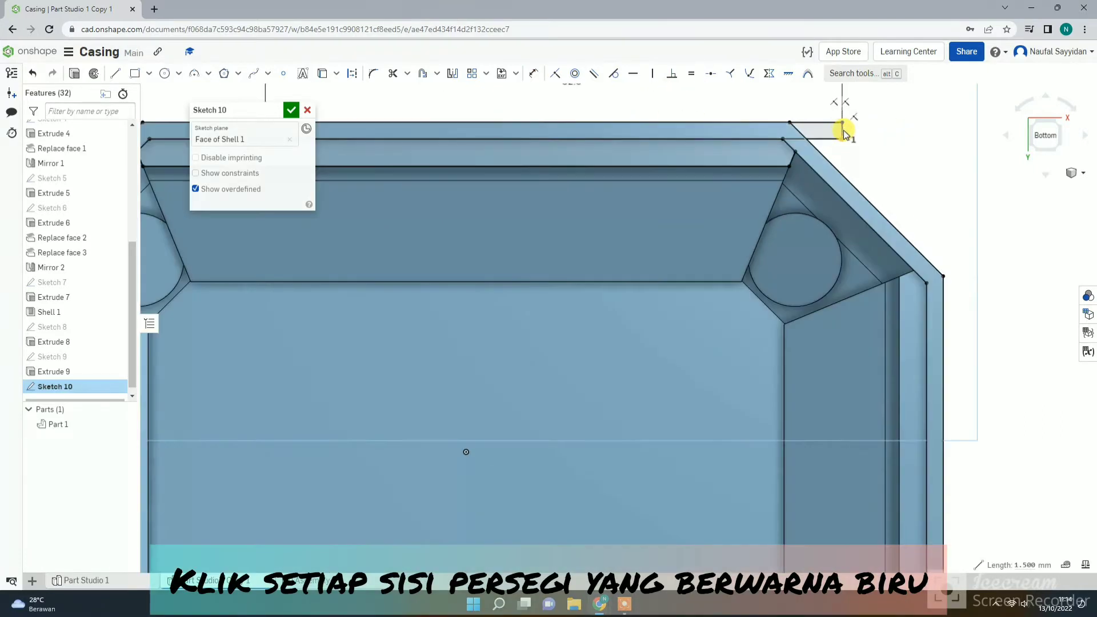
left_click(843, 130)
scroll(359, 174, "down", 5)
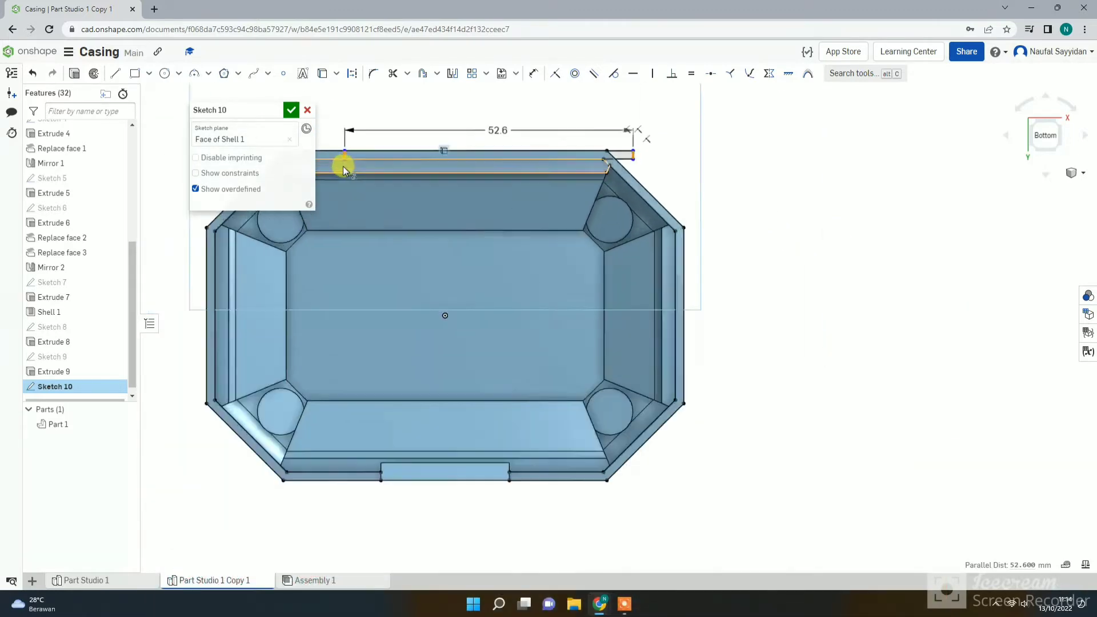
scroll(343, 165, "up", 2)
scroll(69, 167, "up", 8)
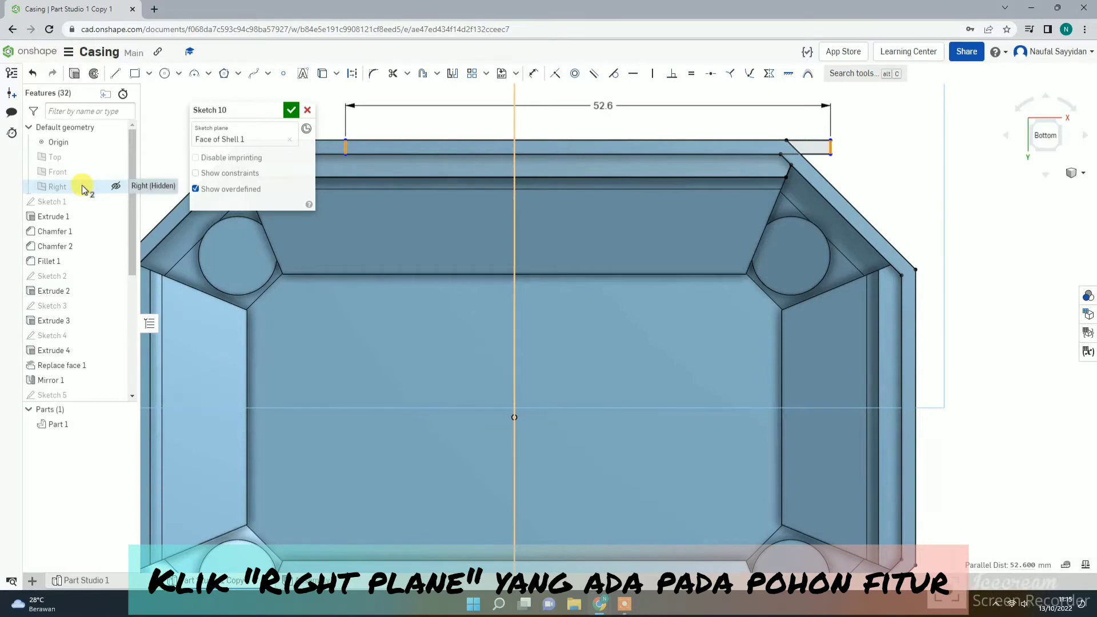
left_click(81, 187)
left_click(769, 73)
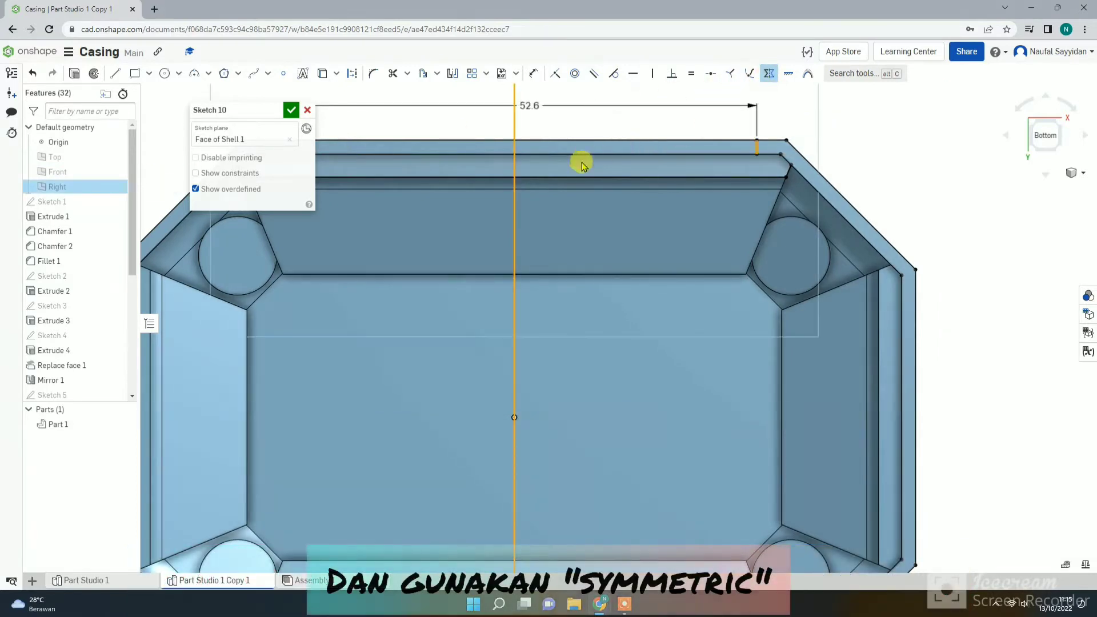
Step: Draw a three-line tab outline, about 8.3 mm long and 3.7 mm wide, running inward from the left end of the rim rectangle
left_click_drag(242, 113, 756, 239)
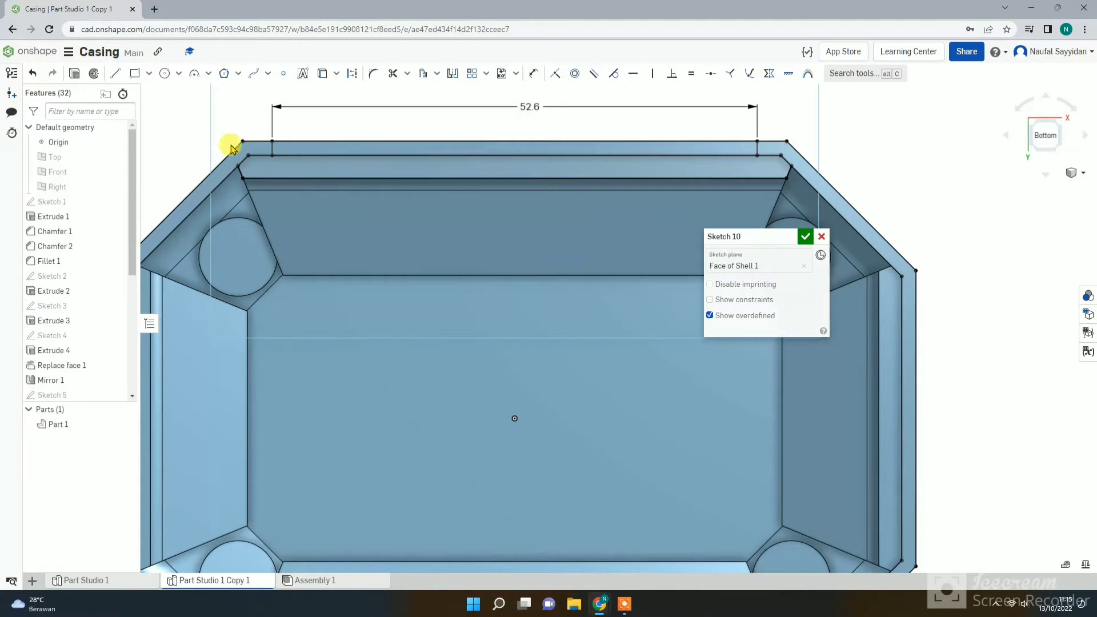
left_click(119, 74)
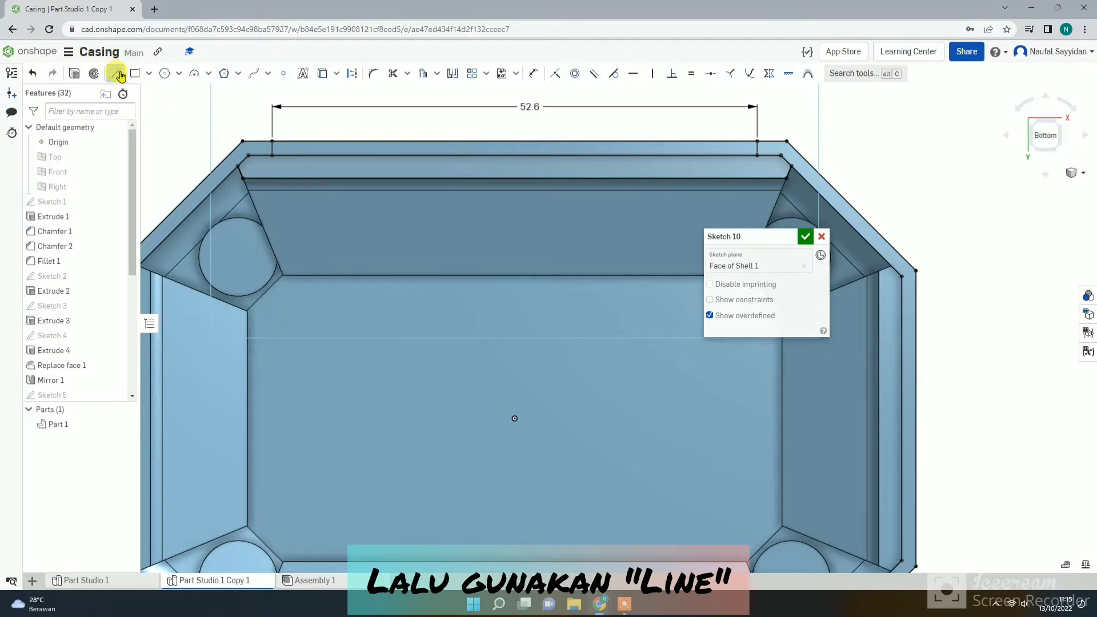
left_click(305, 141)
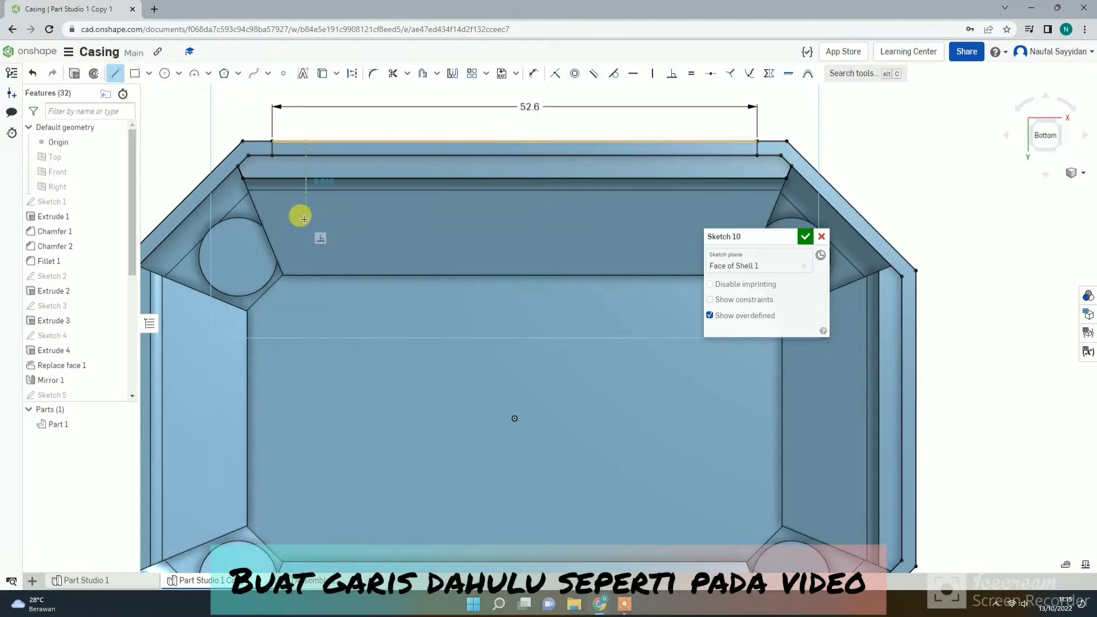
left_click(305, 216)
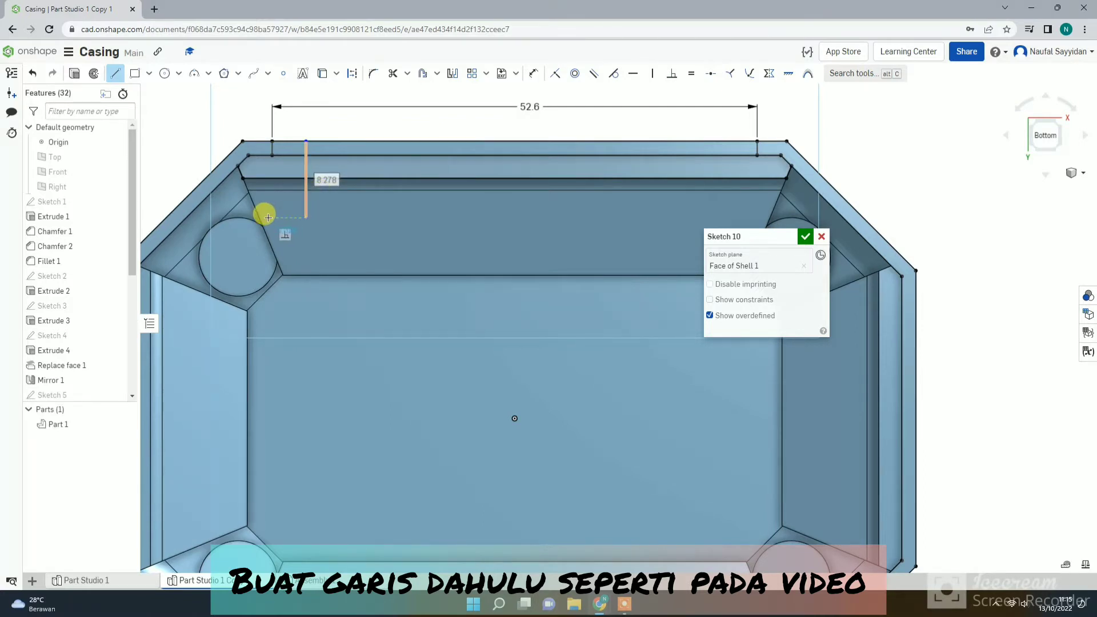
left_click(272, 154)
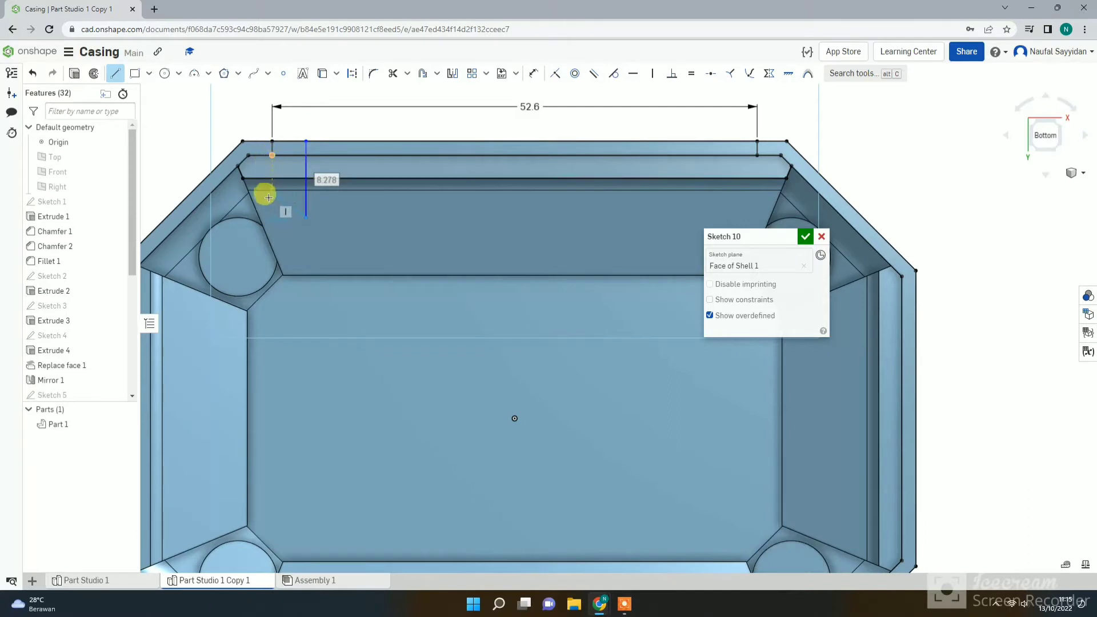
left_click(270, 217)
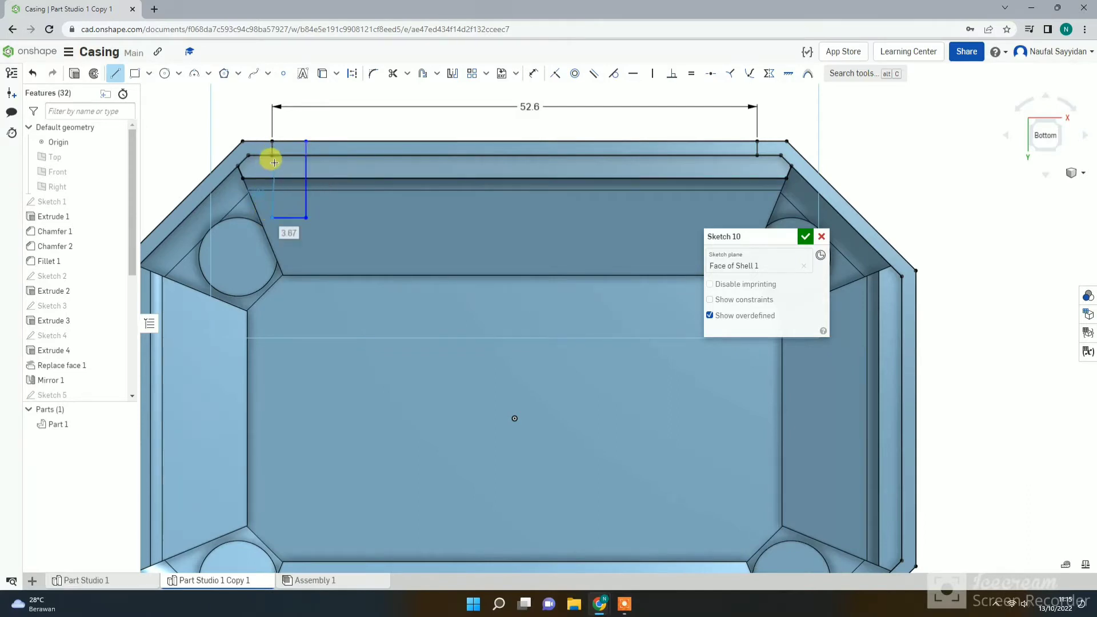
left_click(271, 155)
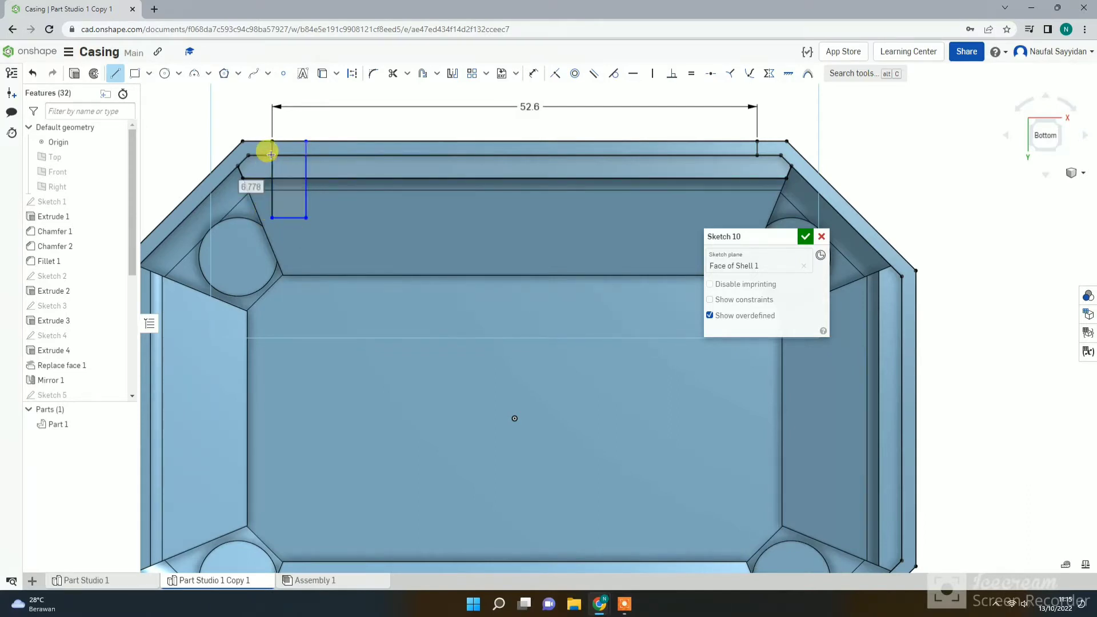
key("Escape")
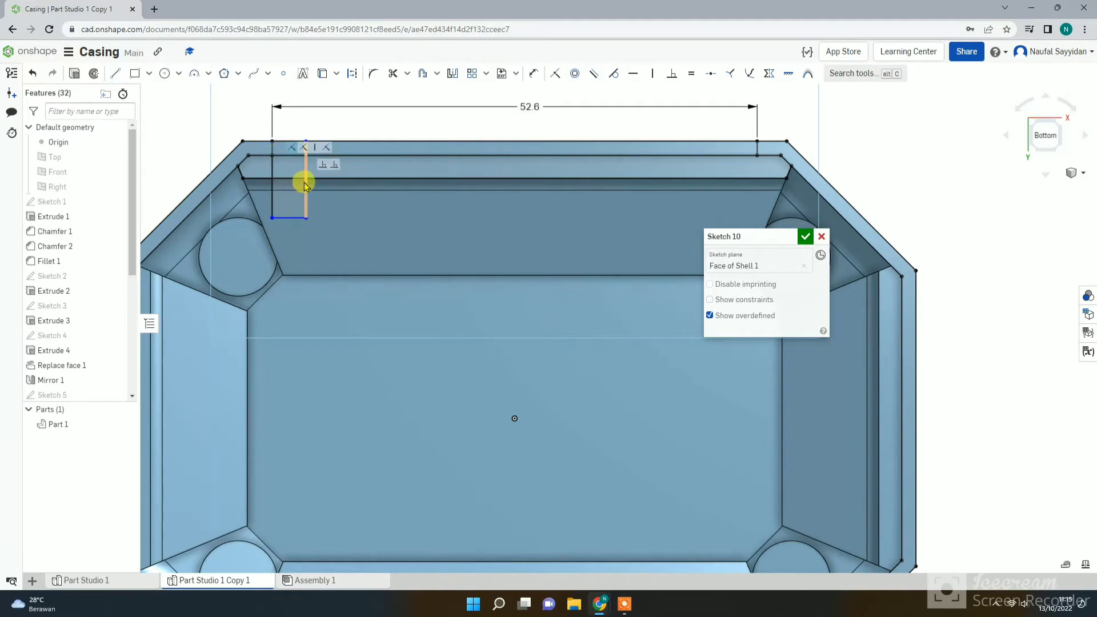
Step: Dimension the length of the tab's long side line to 5 mm
key("d")
left_click(306, 179)
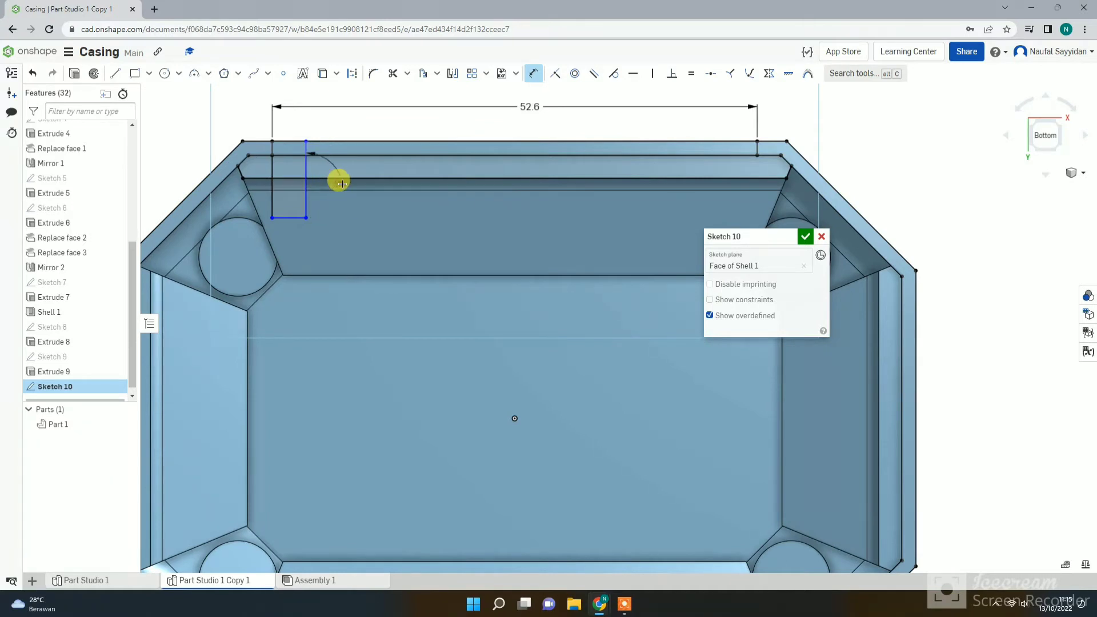
key("Escape")
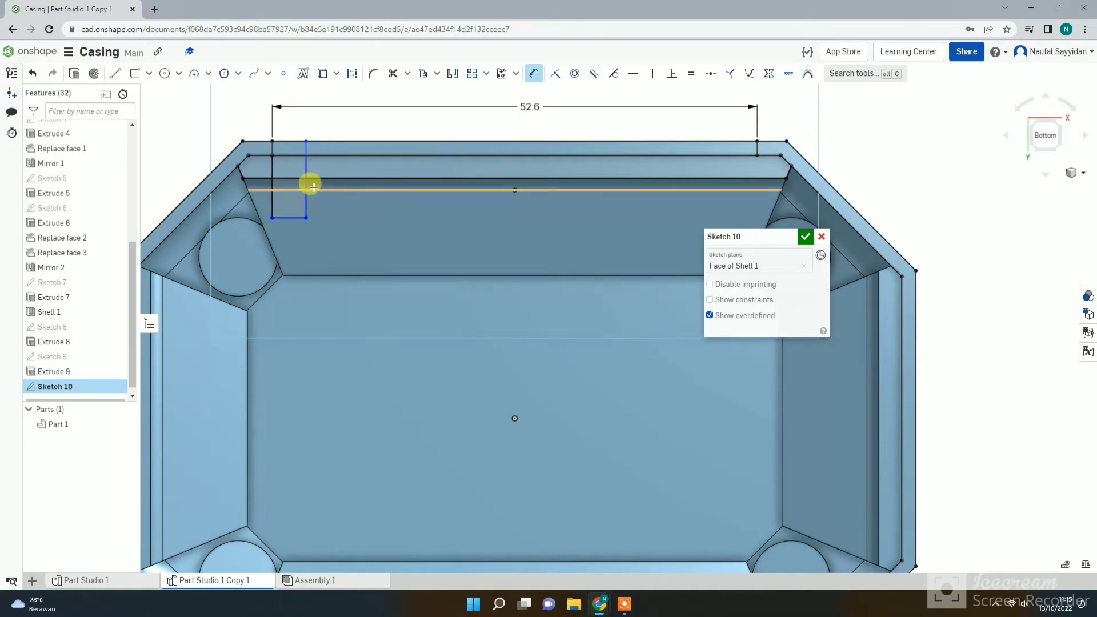
left_click(306, 171)
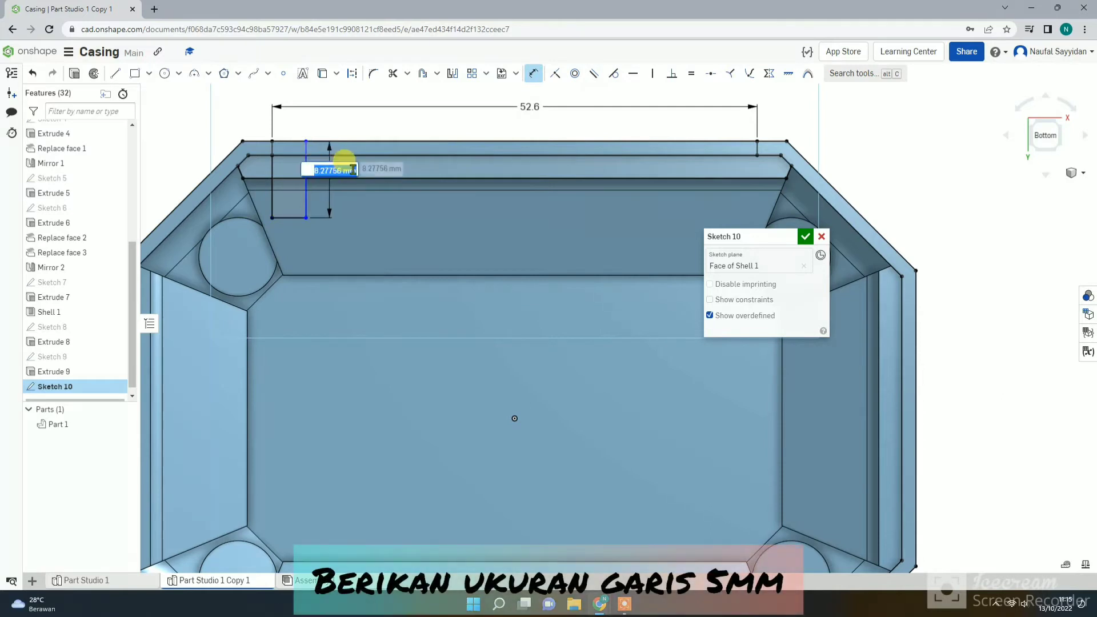
left_click(352, 169)
type("5")
key("Return")
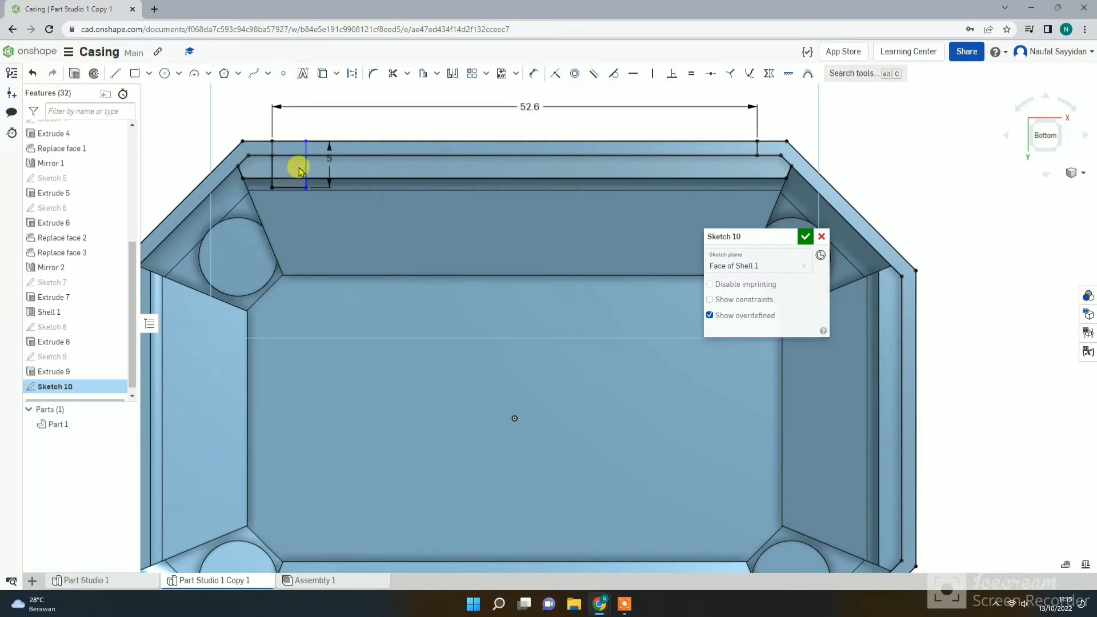
Step: Set the distance between the tab's two long lines to 1.5 mm and finish Sketch 10
key("s")
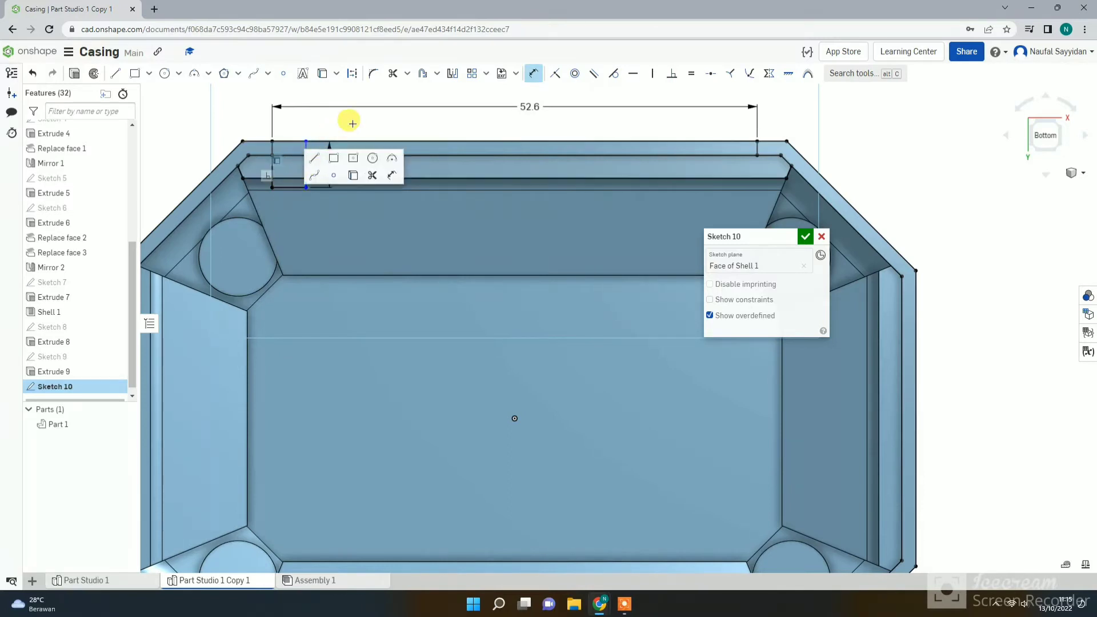
left_click(271, 167)
left_click(304, 207)
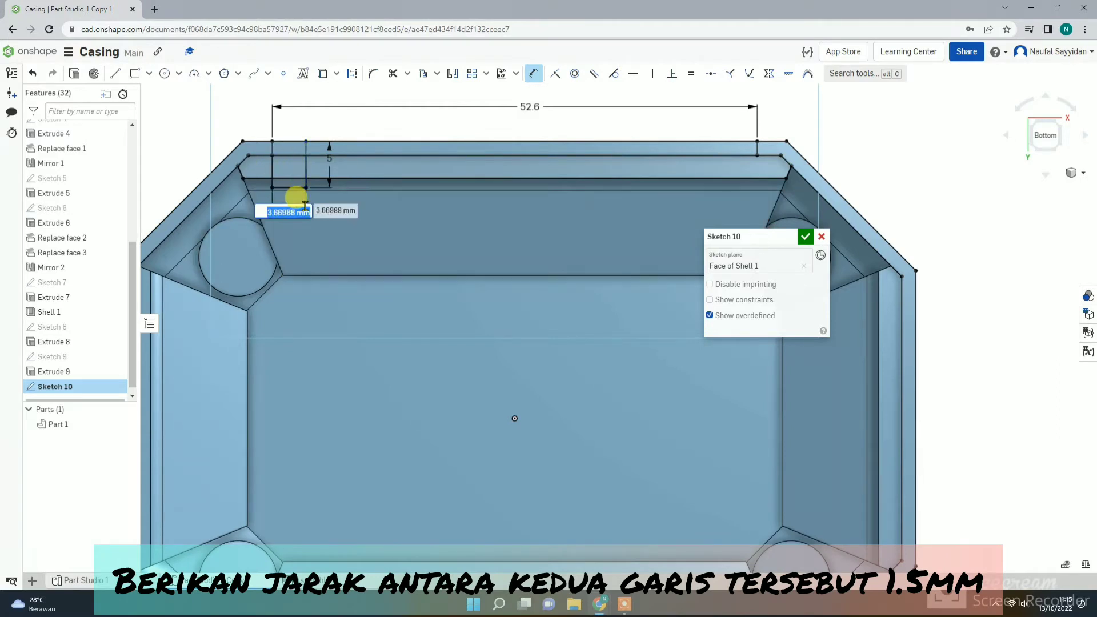
key("Return")
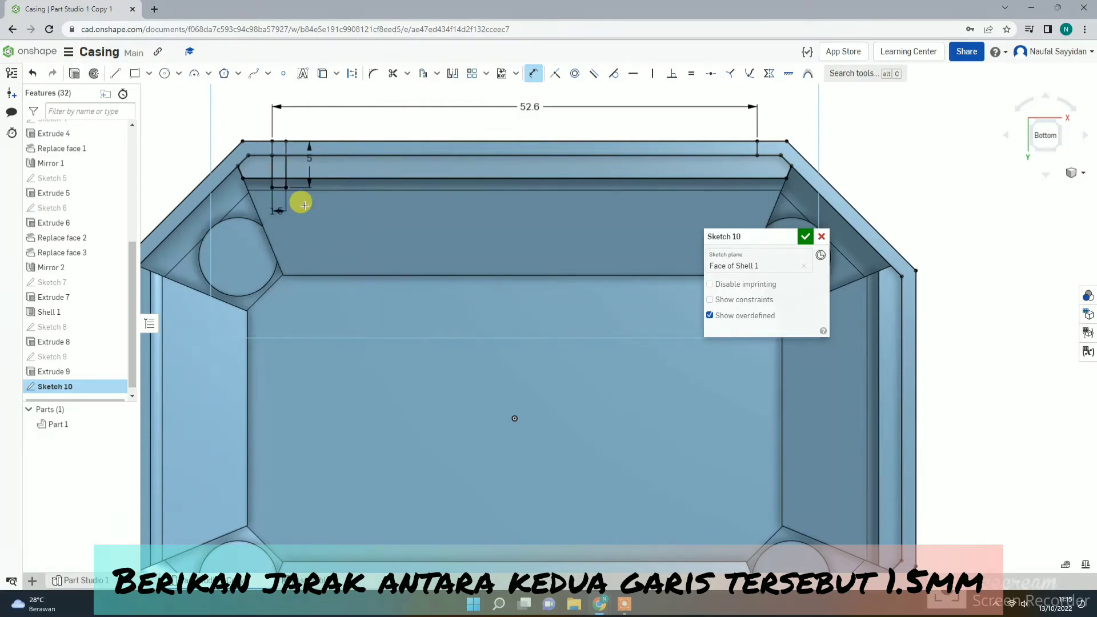
right_click_drag(275, 206, 275, 217)
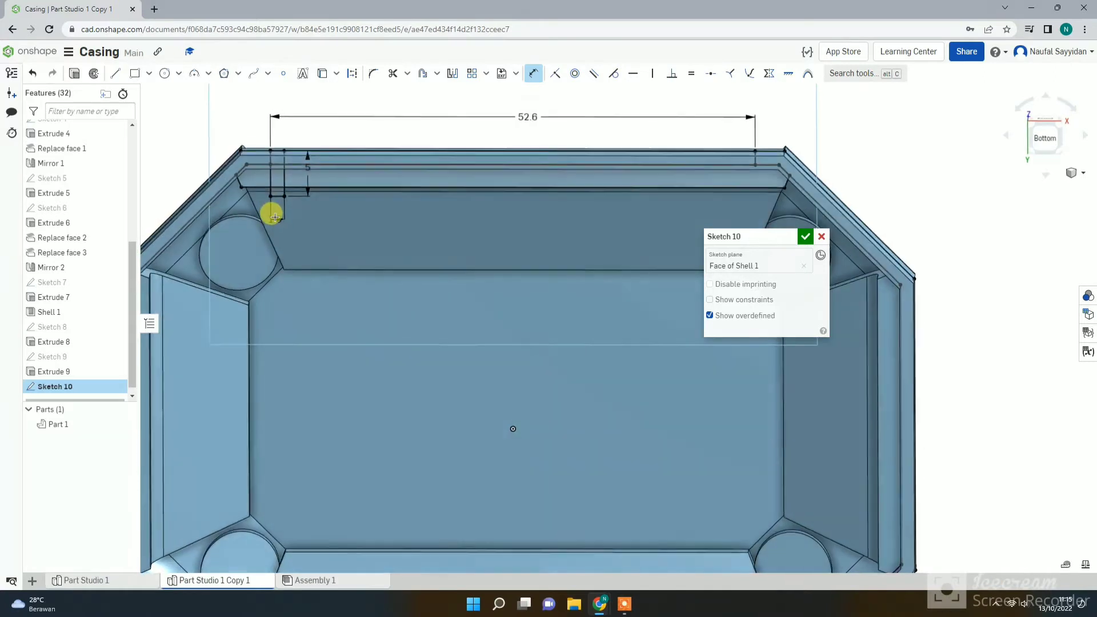
key("n")
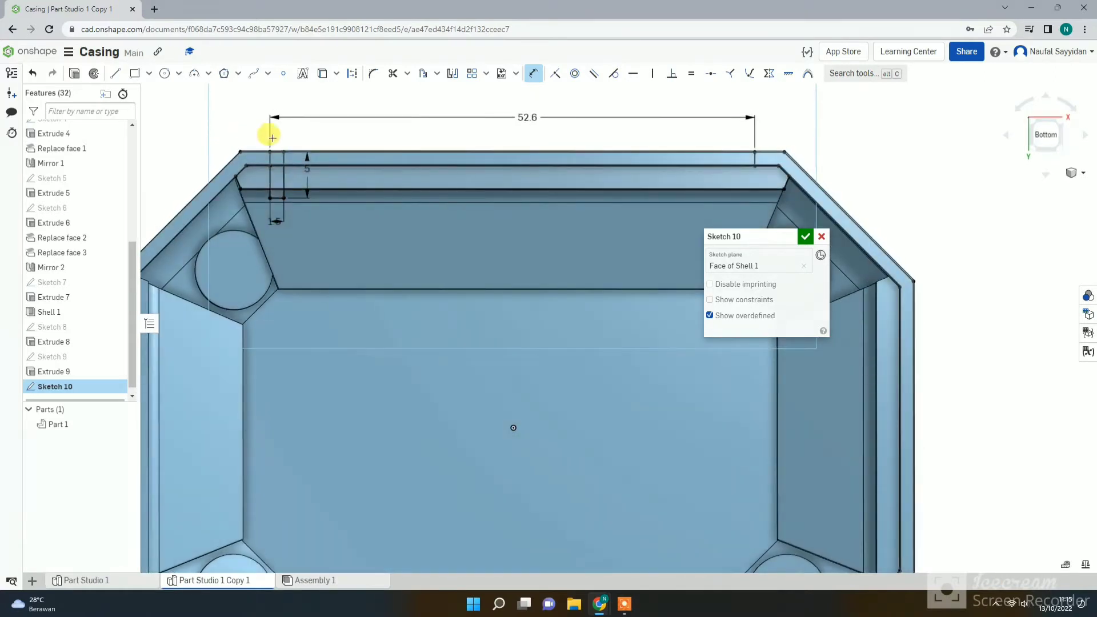
left_click(806, 236)
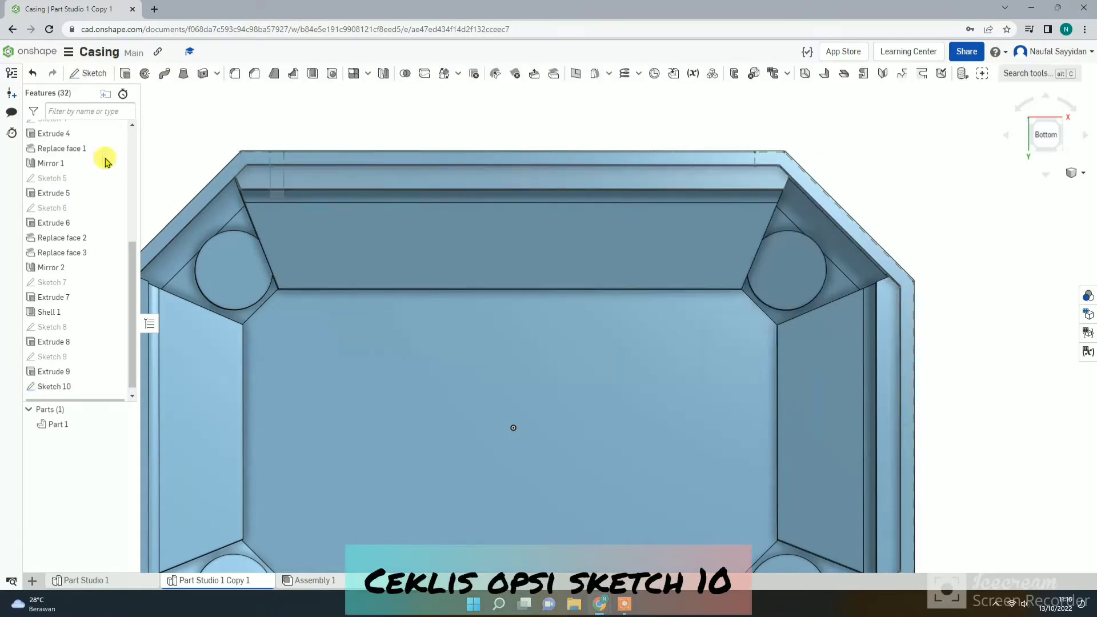
Step: Extrude the small inner tab region of Sketch 10 into the casing up to the inner shell wall face, adding it to Part 1
left_click(124, 74)
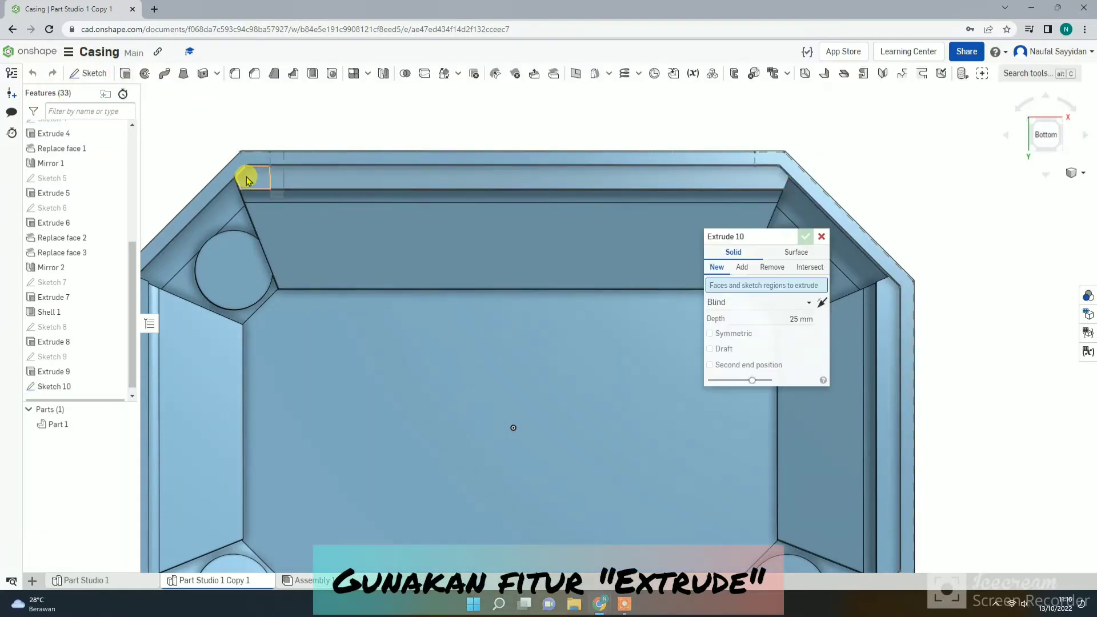
right_click_drag(245, 176, 255, 171)
left_click(286, 195)
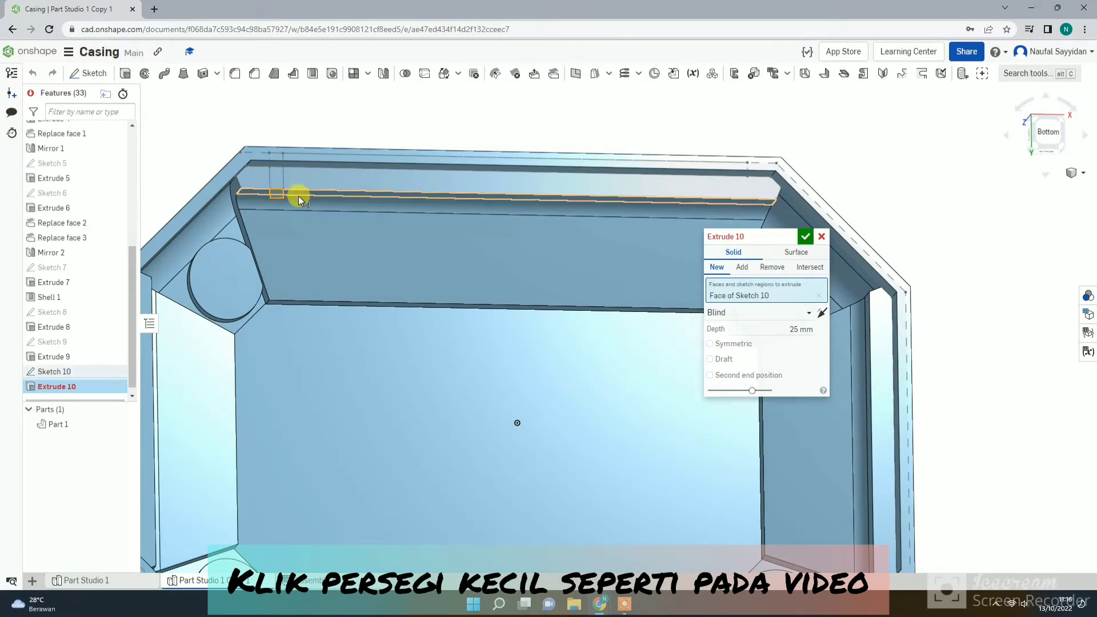
mouse_move(277, 221)
right_mouse_down()
mouse_move(265, 222)
mouse_move(271, 211)
right_mouse_up()
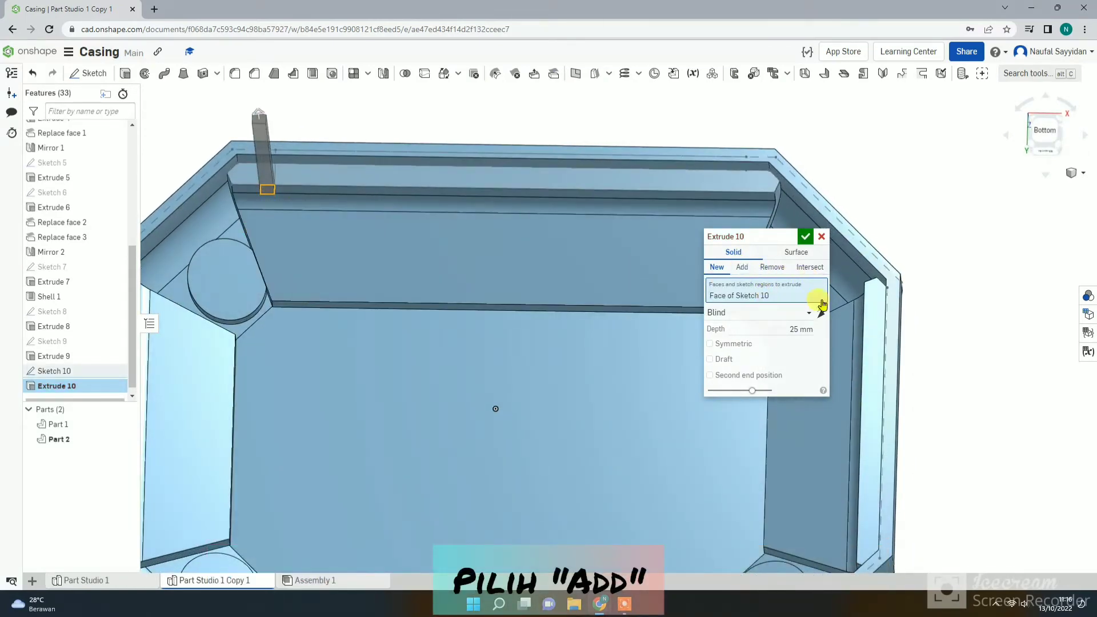
left_click(742, 267)
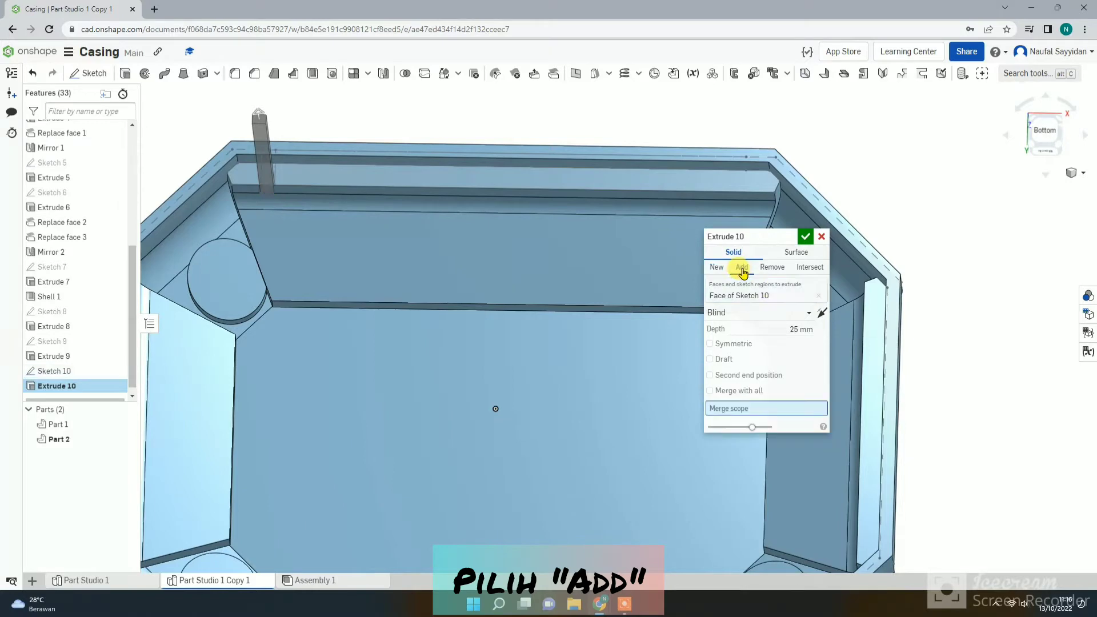
left_click(822, 313)
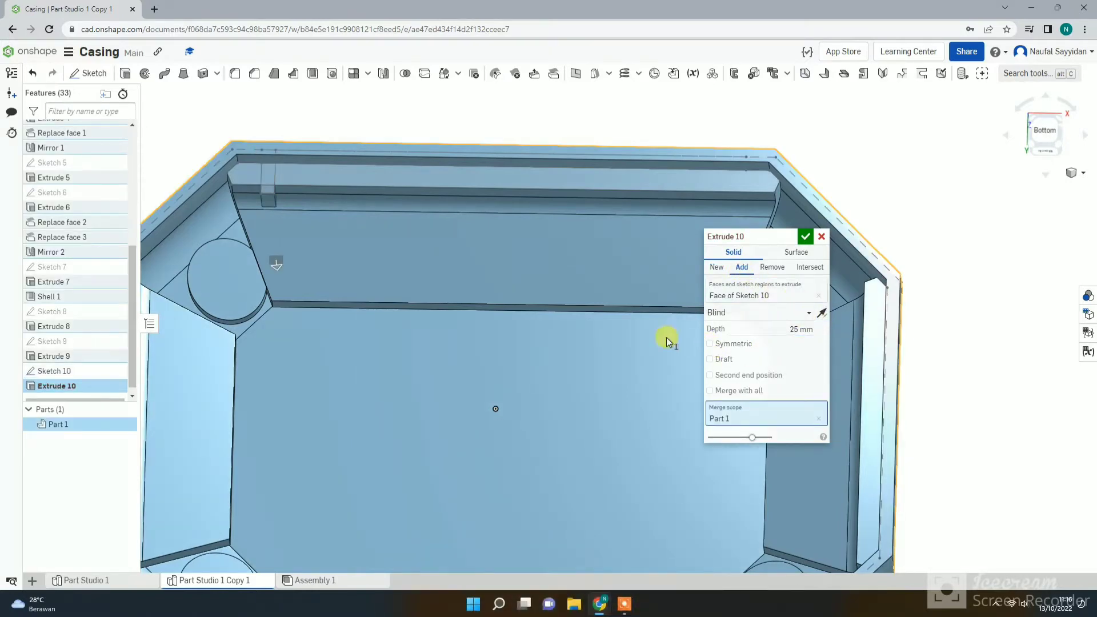
right_click_drag(667, 341, 317, 258)
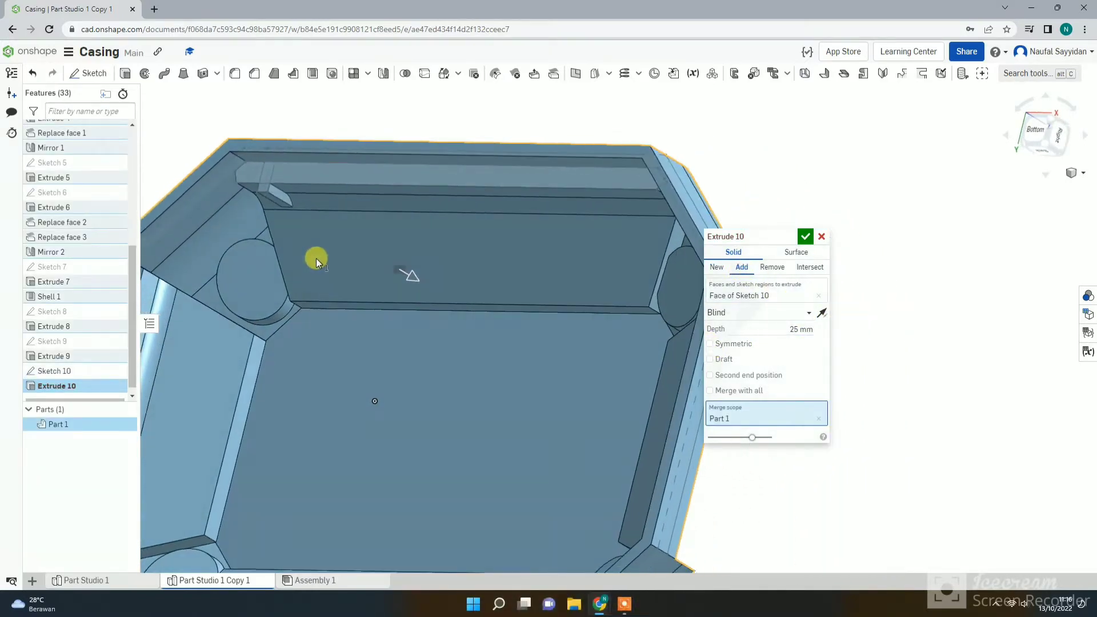
left_click(768, 312)
left_click(758, 361)
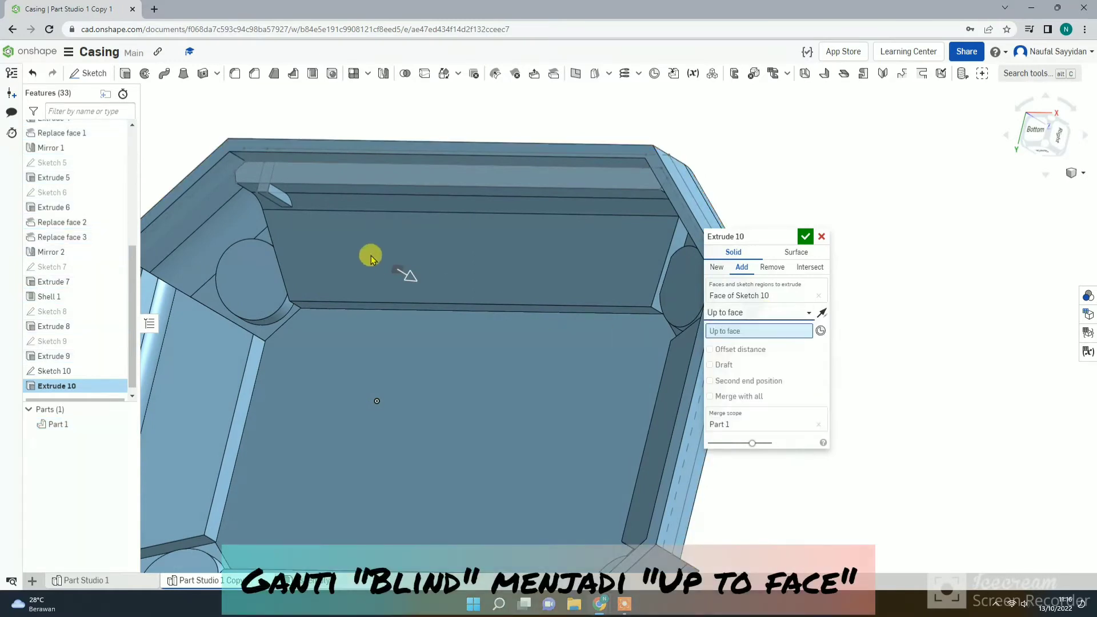
left_click(295, 231)
right_click_drag(300, 235, 345, 249)
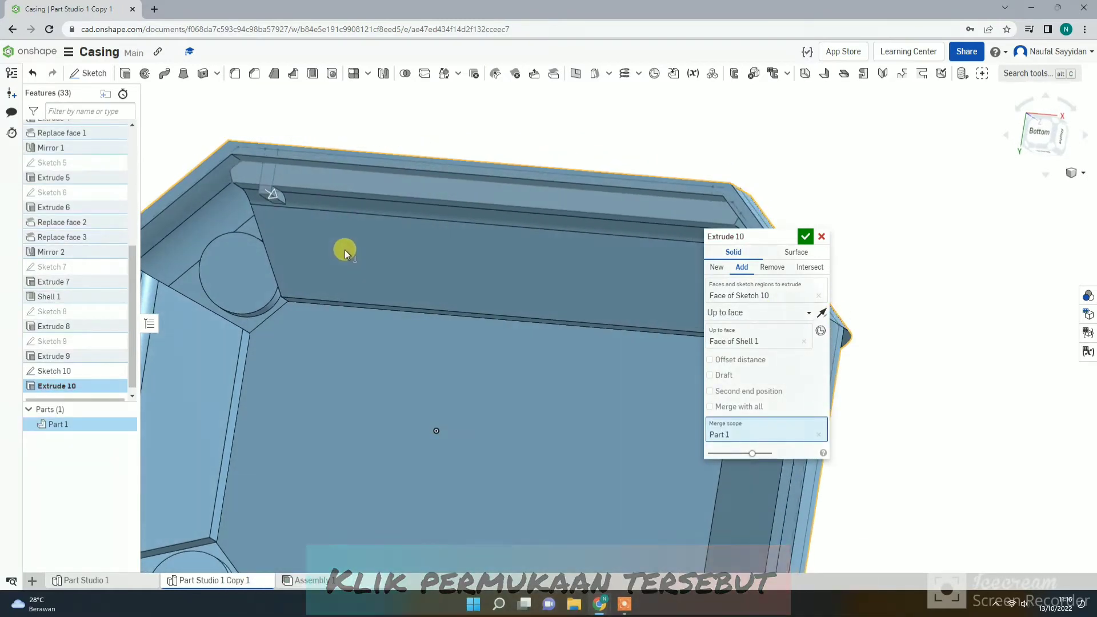
left_click(804, 236)
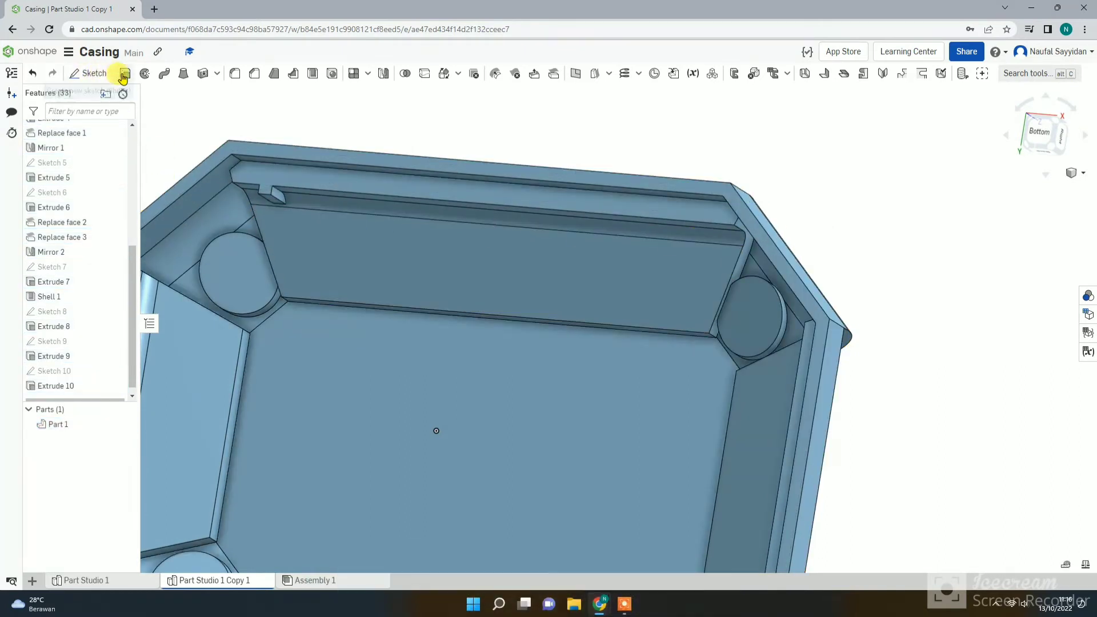
Step: Extrude the tab's two inner regions of Sketch 10 outward from the rim by 8 mm, adding them to Part 1
left_click(125, 73)
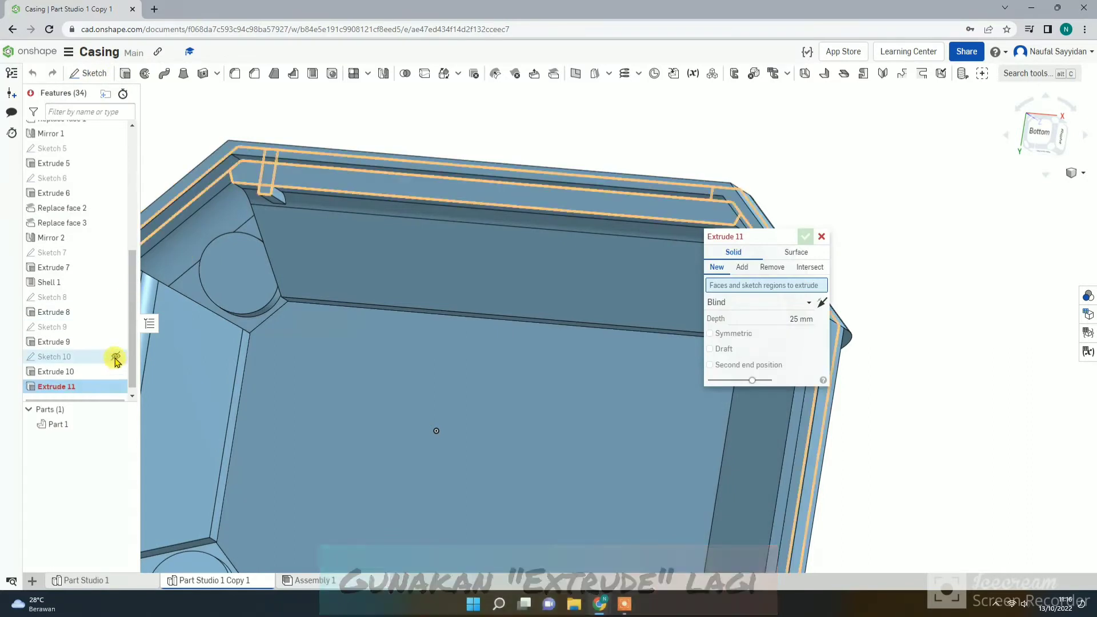
left_click(116, 355)
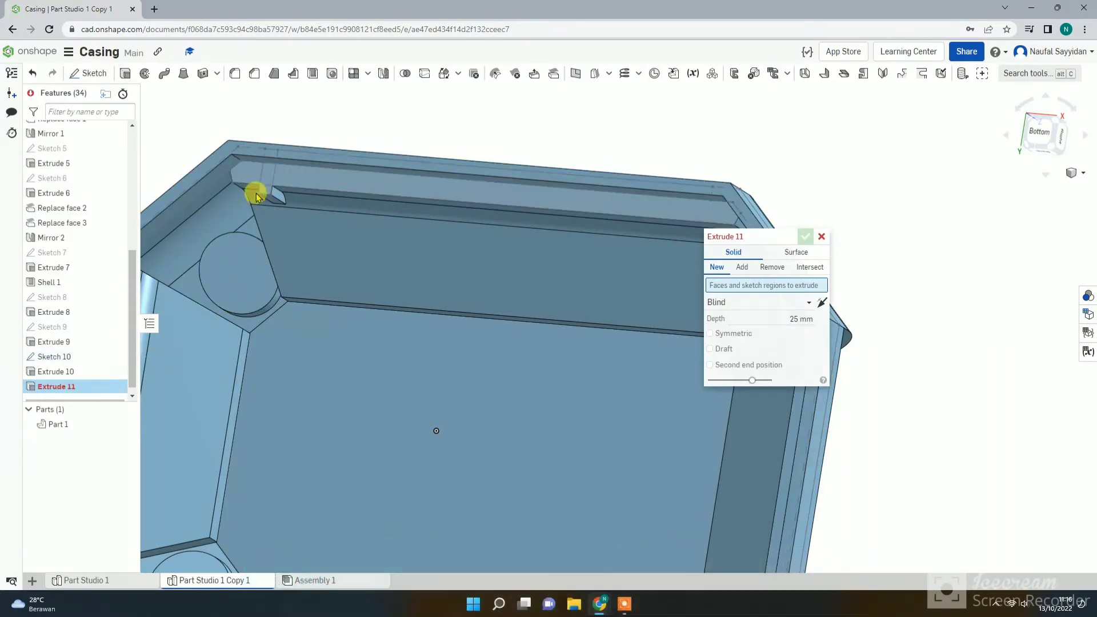
left_click(260, 191)
left_click(268, 179)
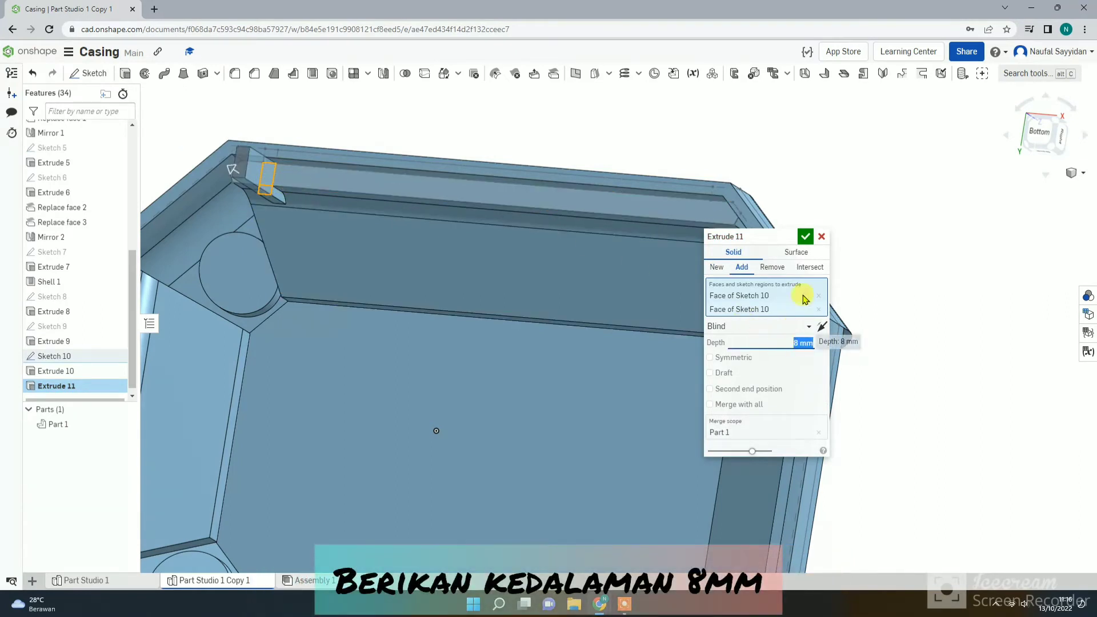
left_click(805, 236)
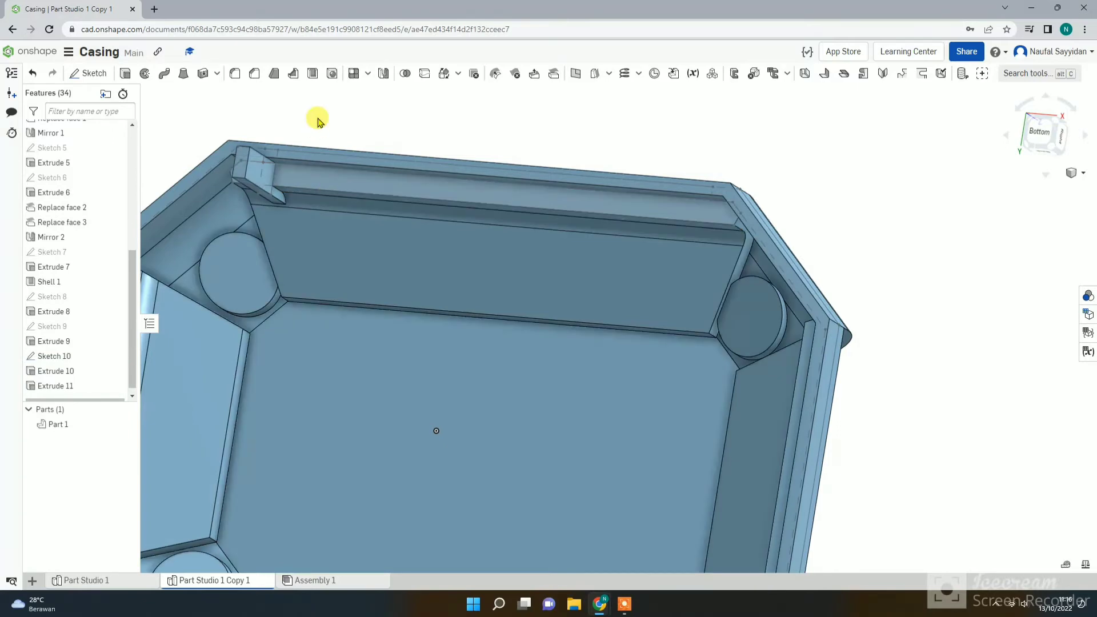
Step: Extrude the tab's outer region on the rim up to the end face of the protruding tab, adding it to Part 1
right_click_drag(318, 122, 372, 108)
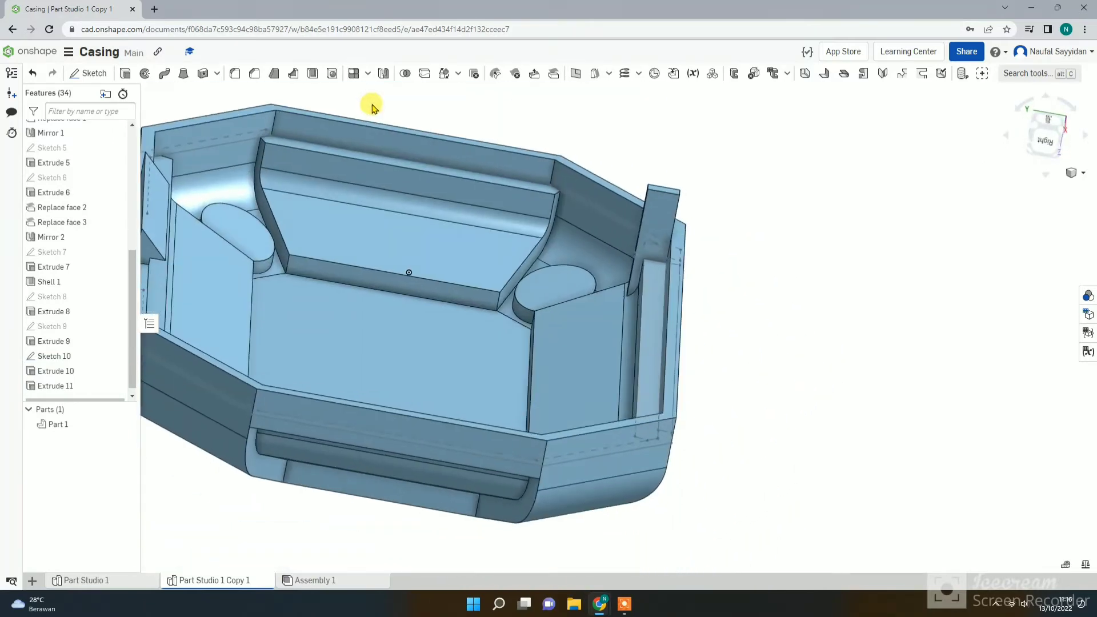
scroll(675, 331, "up", 5)
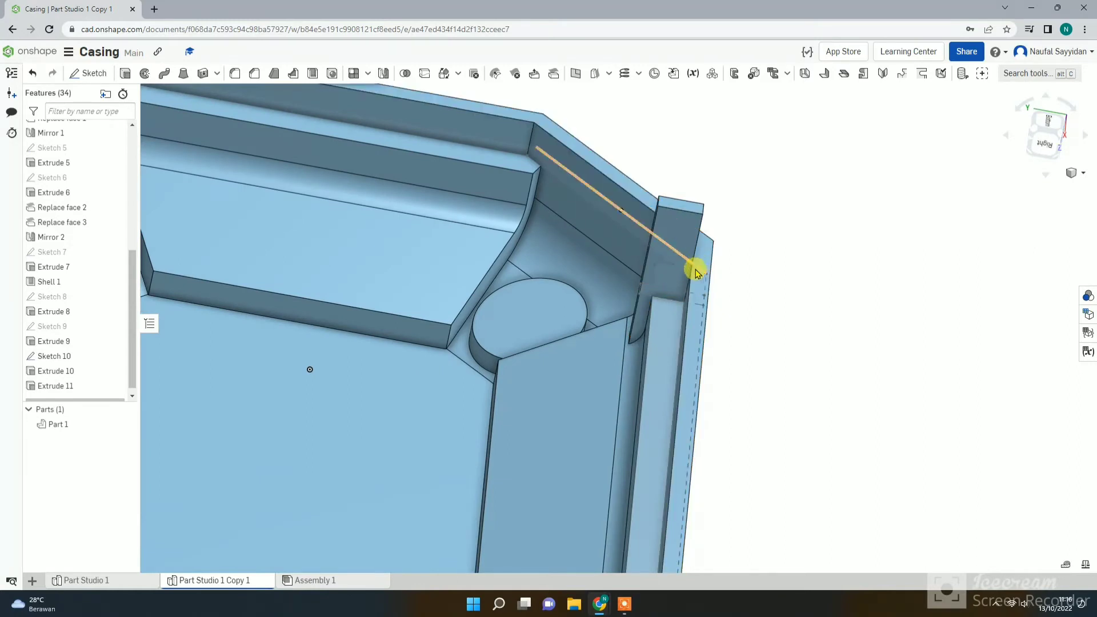
right_click_drag(595, 299, 594, 311)
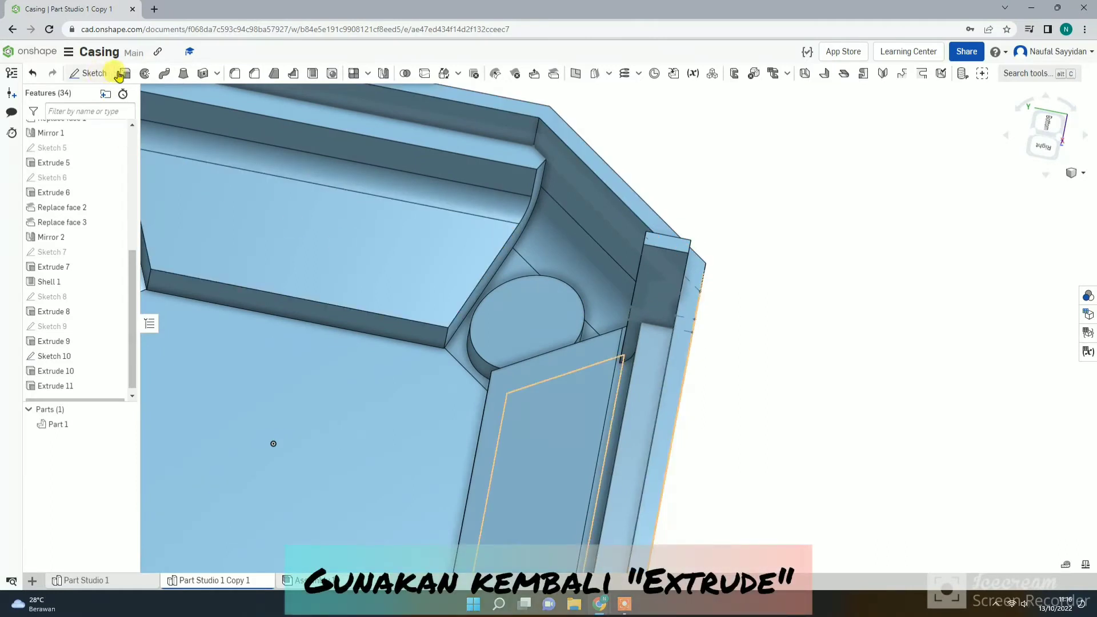
right_click_drag(675, 305, 680, 321)
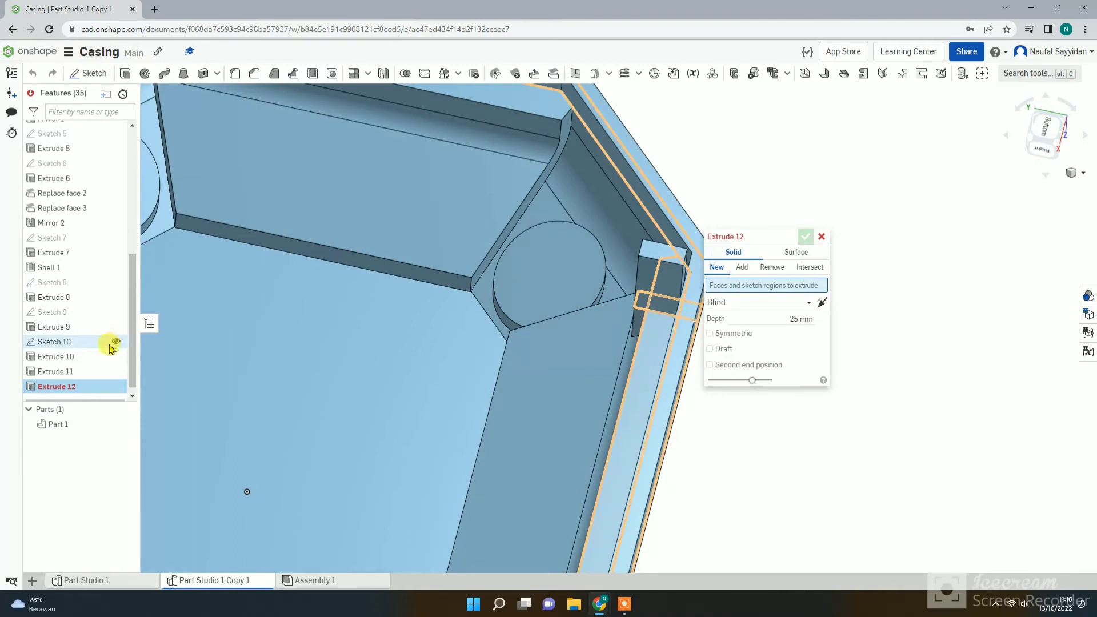
mouse_move(692, 310)
right_mouse_down()
mouse_move(692, 335)
mouse_move(693, 297)
right_mouse_up()
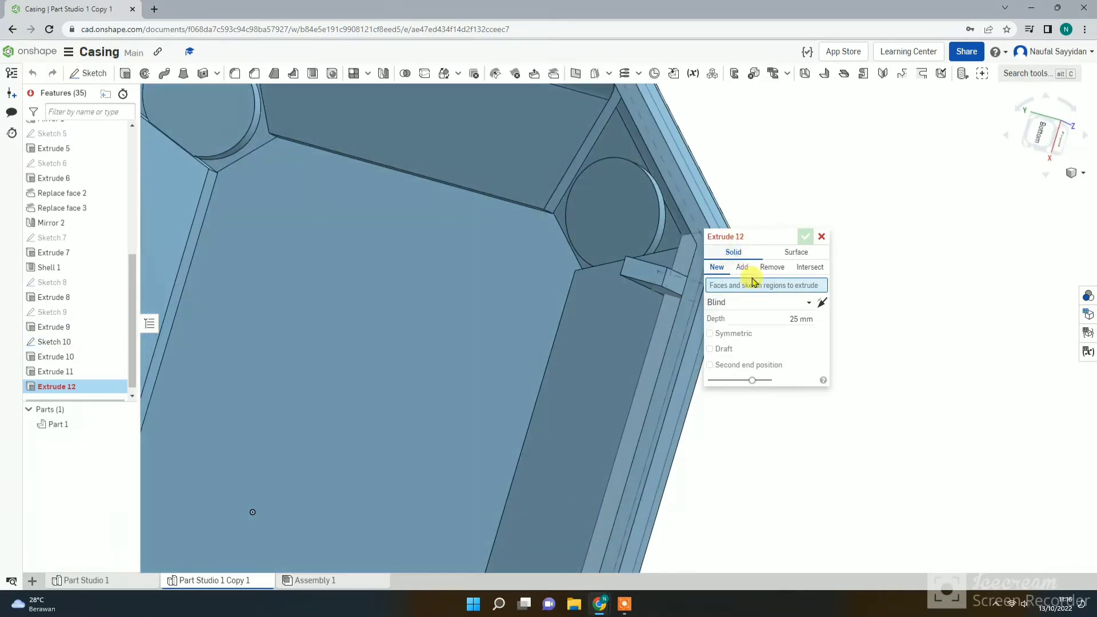
left_click(741, 275)
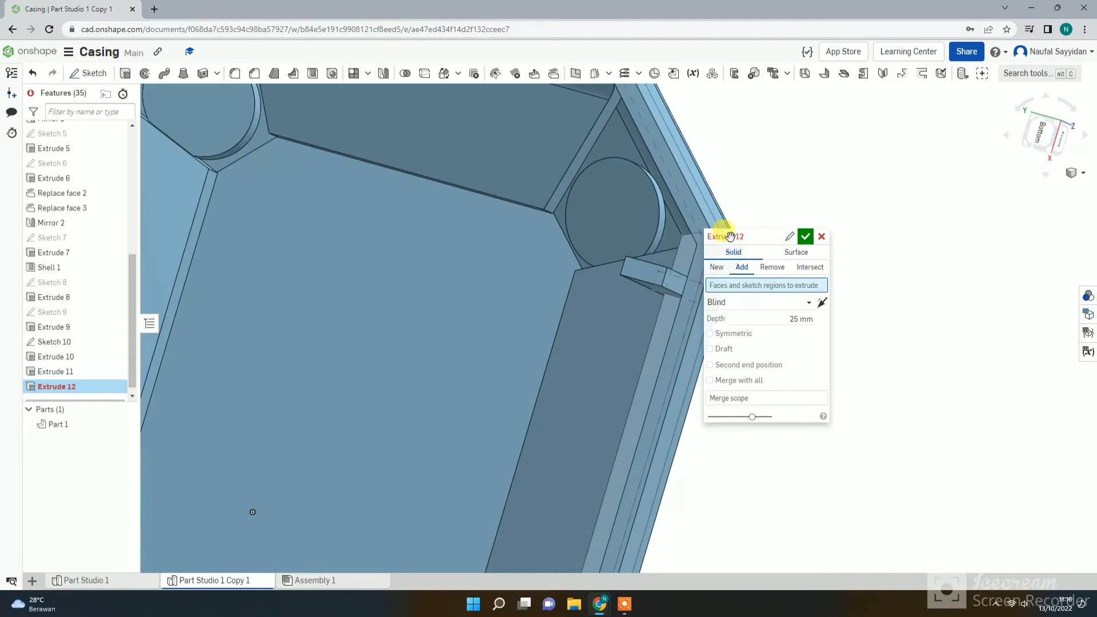
left_click_drag(730, 236, 816, 246)
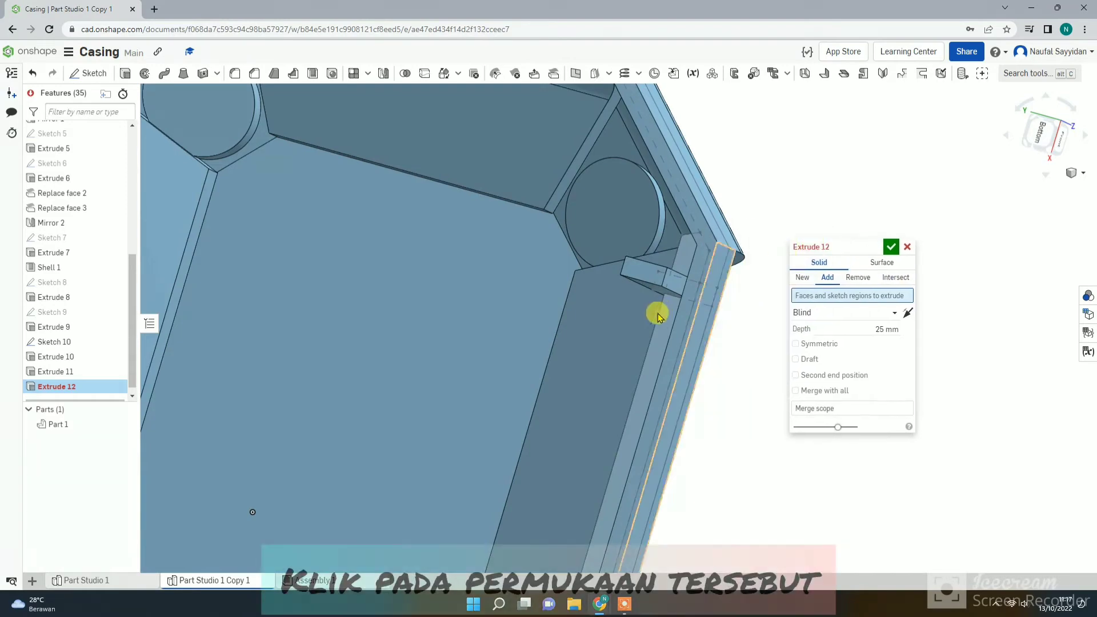
left_click(716, 295)
right_click_drag(722, 294, 747, 289)
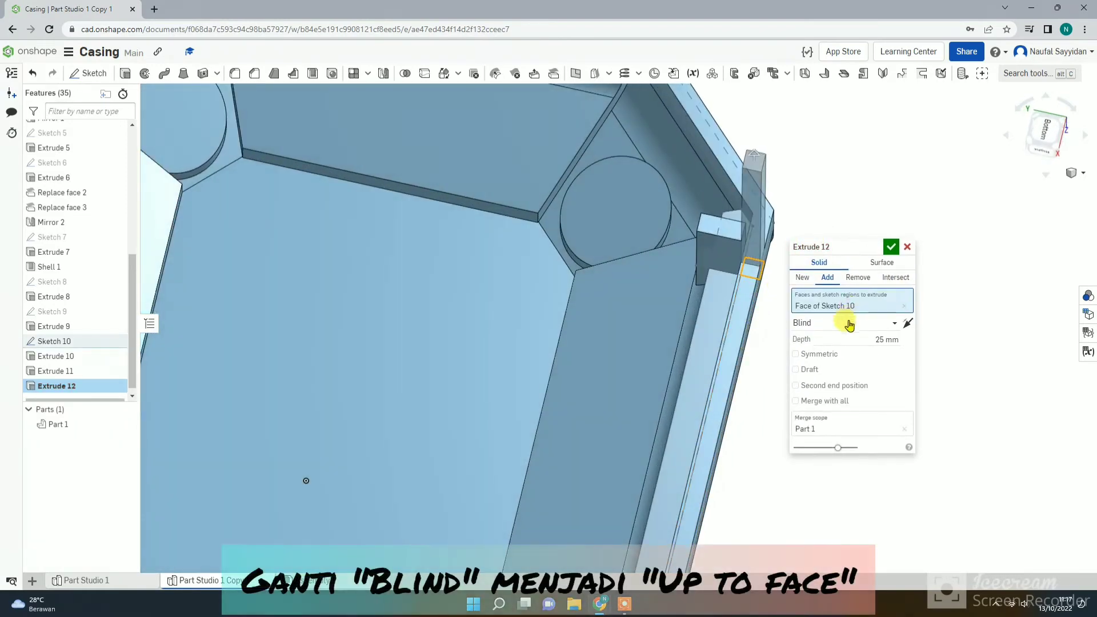
left_click(850, 324)
left_click(829, 366)
left_click(751, 239)
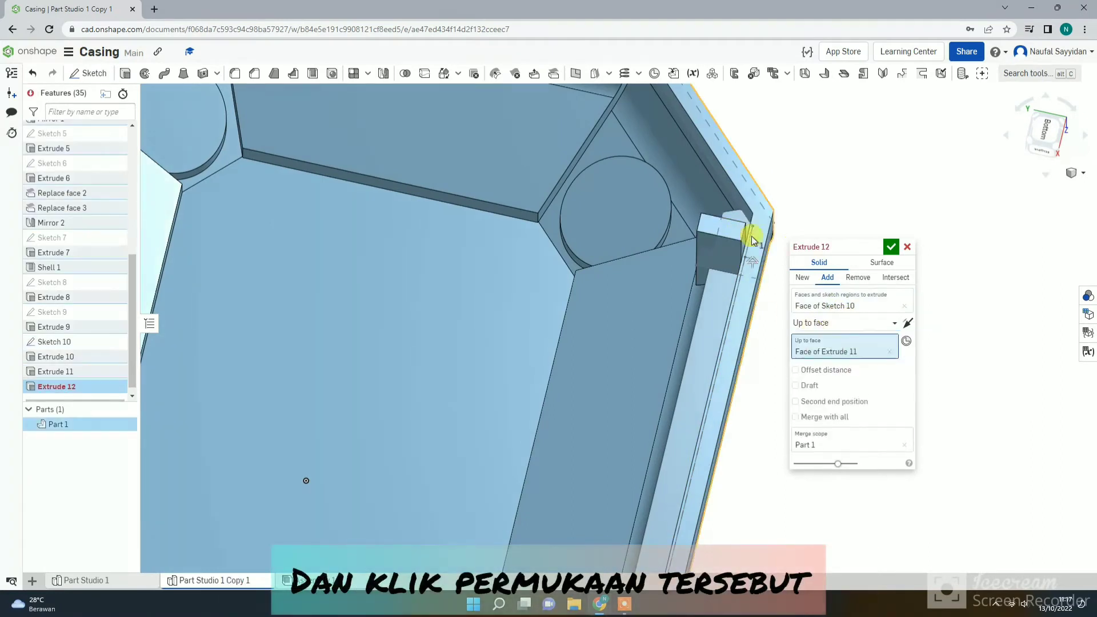
left_click(890, 246)
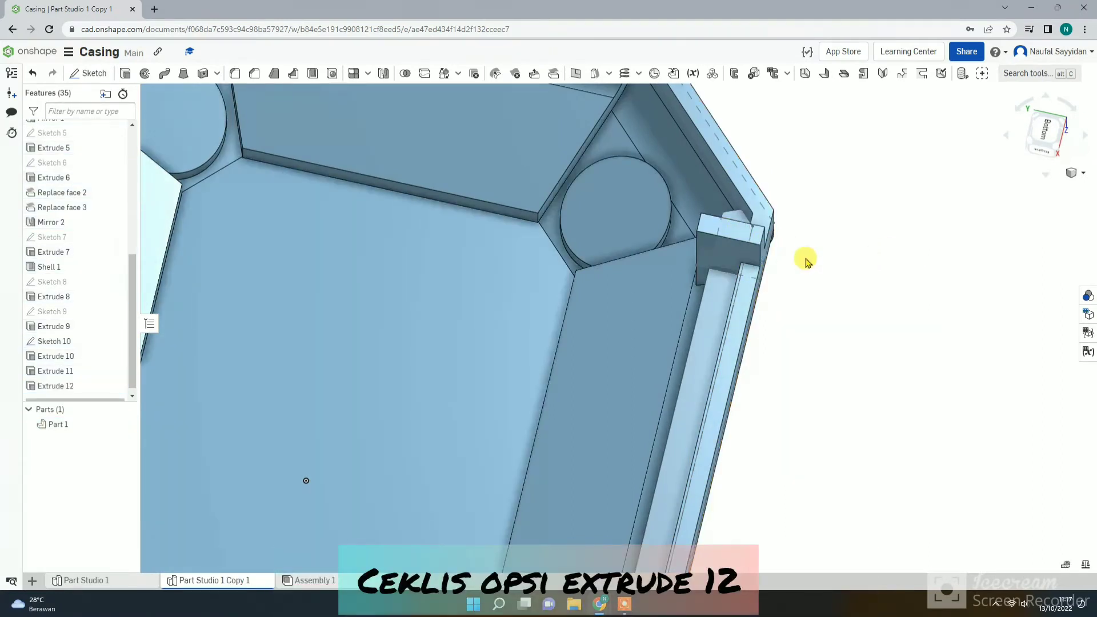
Step: Start a sketch on the tab's flat side face and project that face's edges into it, viewed from the right
right_click_drag(807, 262, 809, 242)
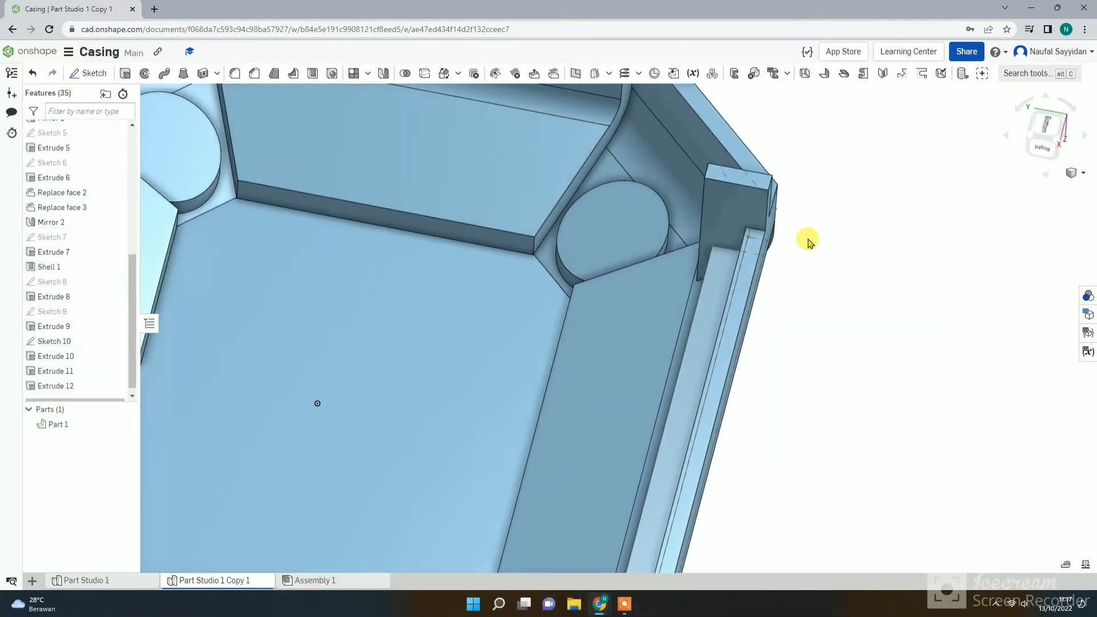
left_click(103, 77)
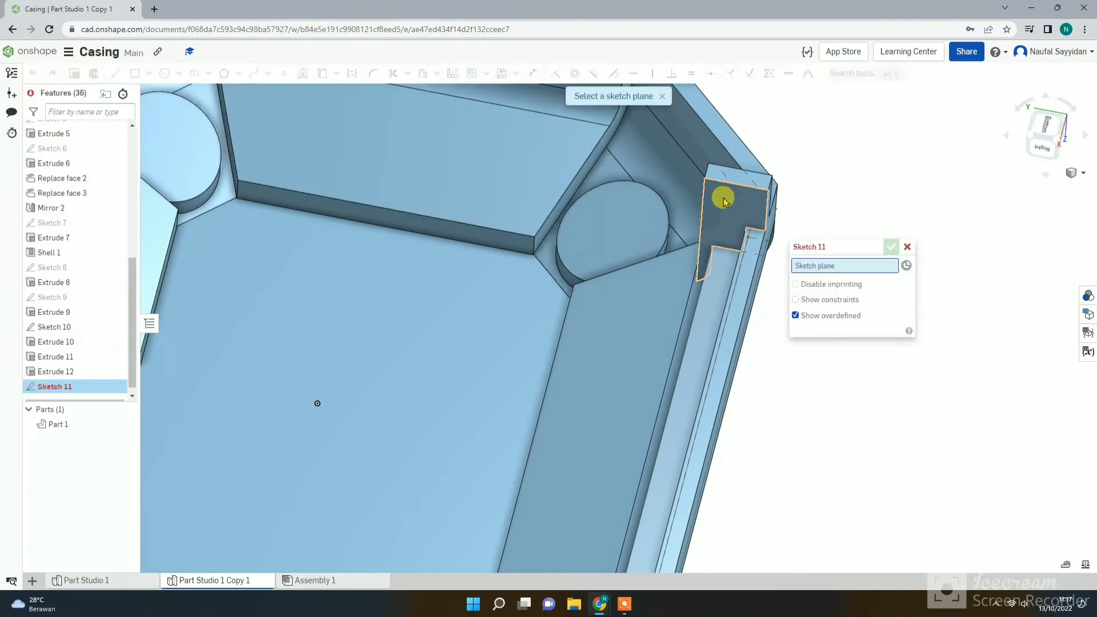
left_click(725, 195)
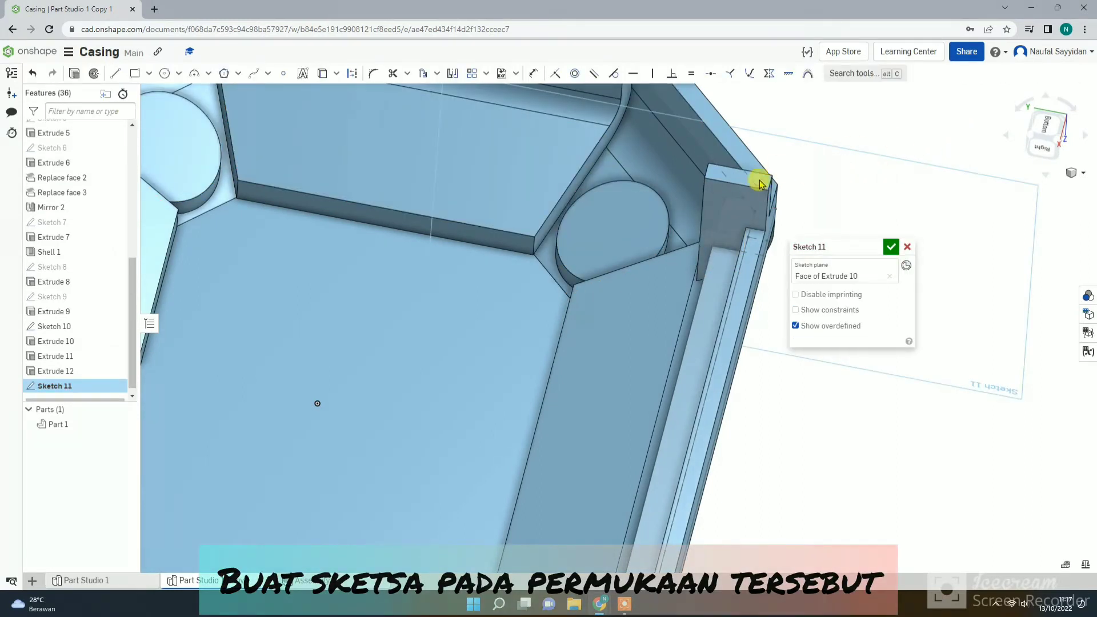
right_click_drag(761, 179, 785, 183)
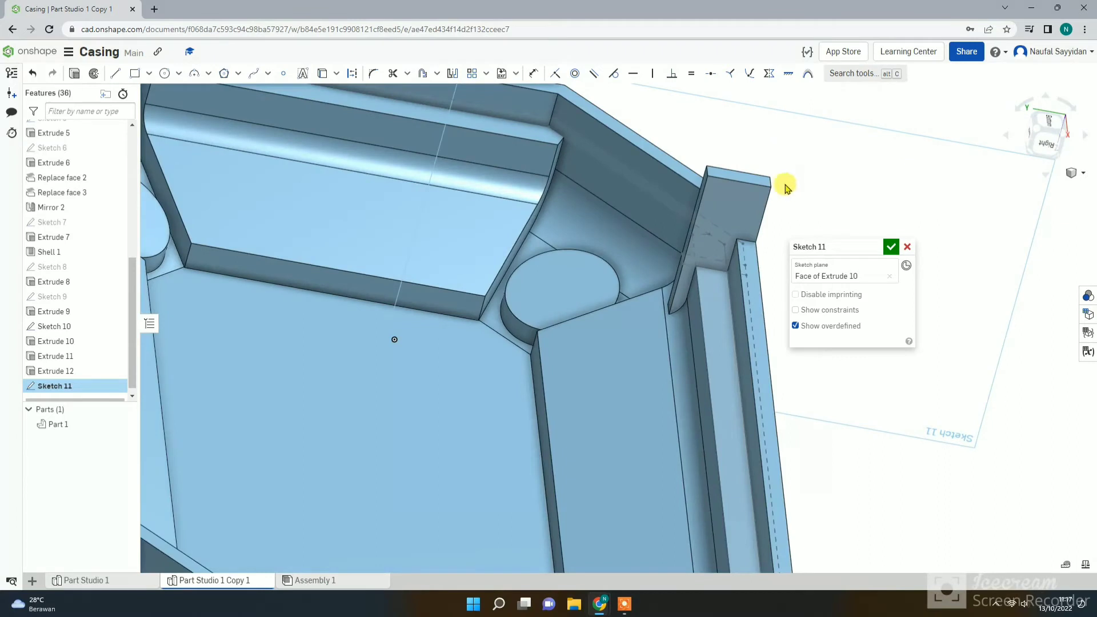
left_click(1050, 144)
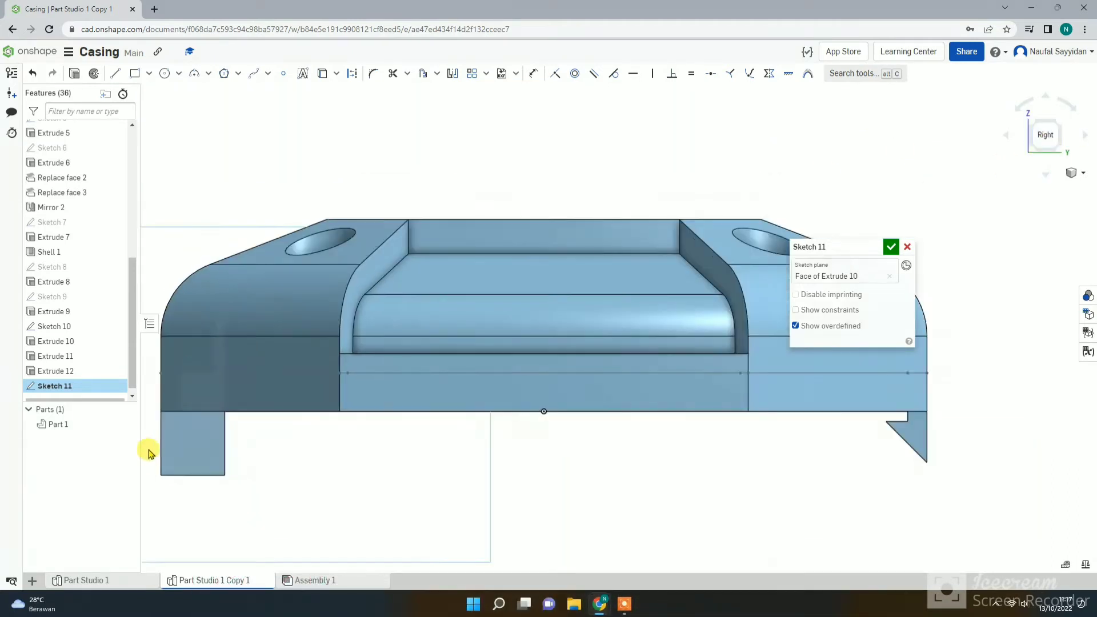
scroll(150, 453, "down", 5)
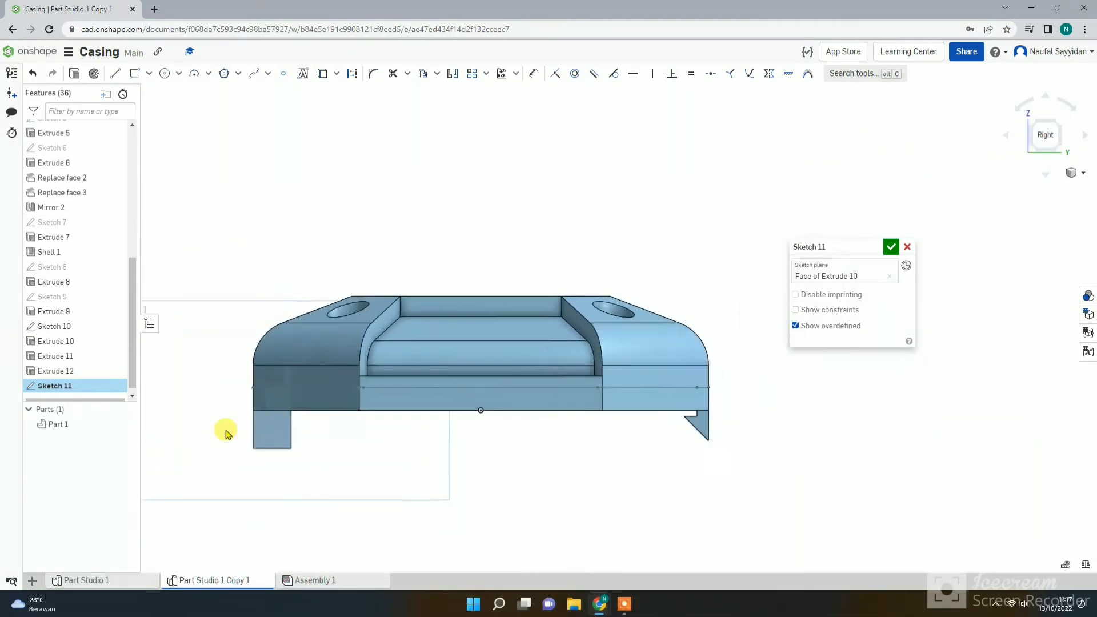
scroll(226, 434, "up", 6)
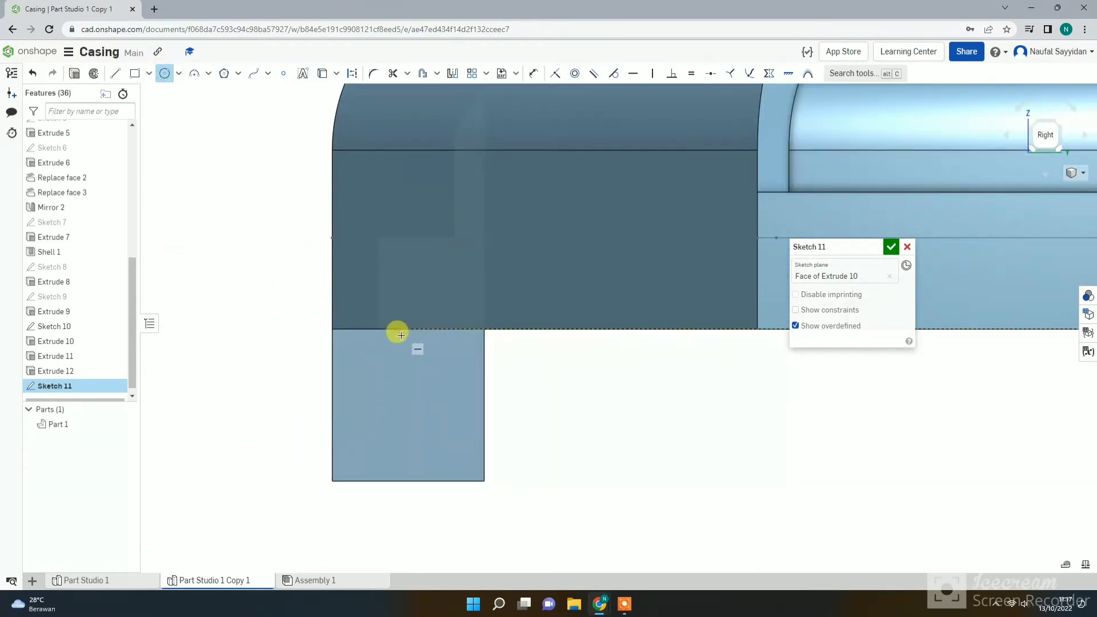
left_click(319, 76)
left_click(411, 409)
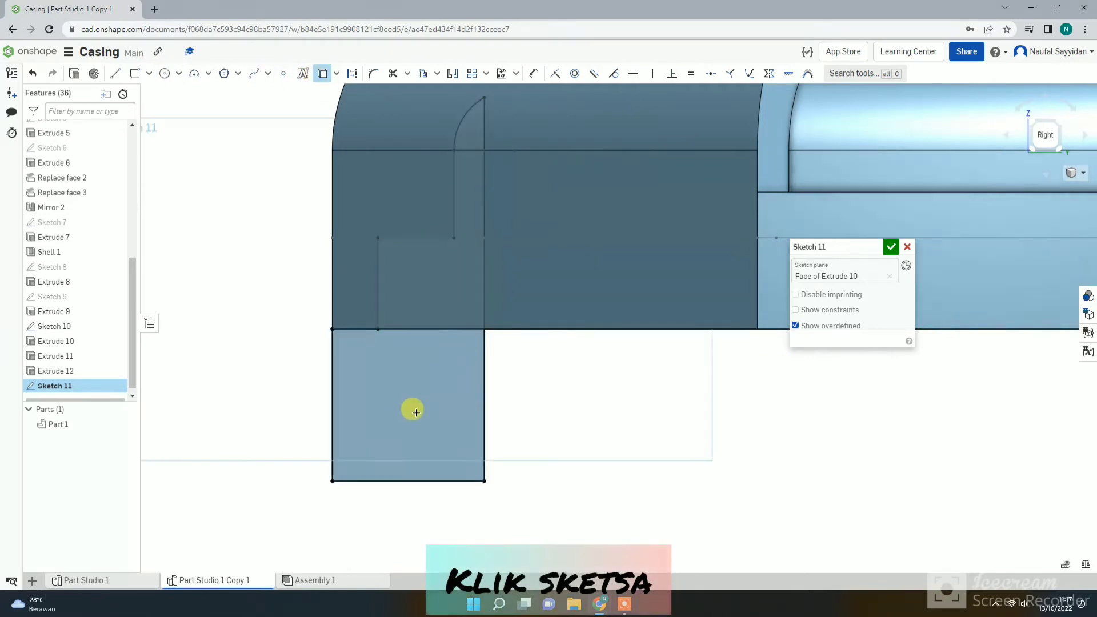
Step: Draw a circle at the centre of the tab's square side face, dimension its diameter to 3 mm, and finish the sketch
key("c")
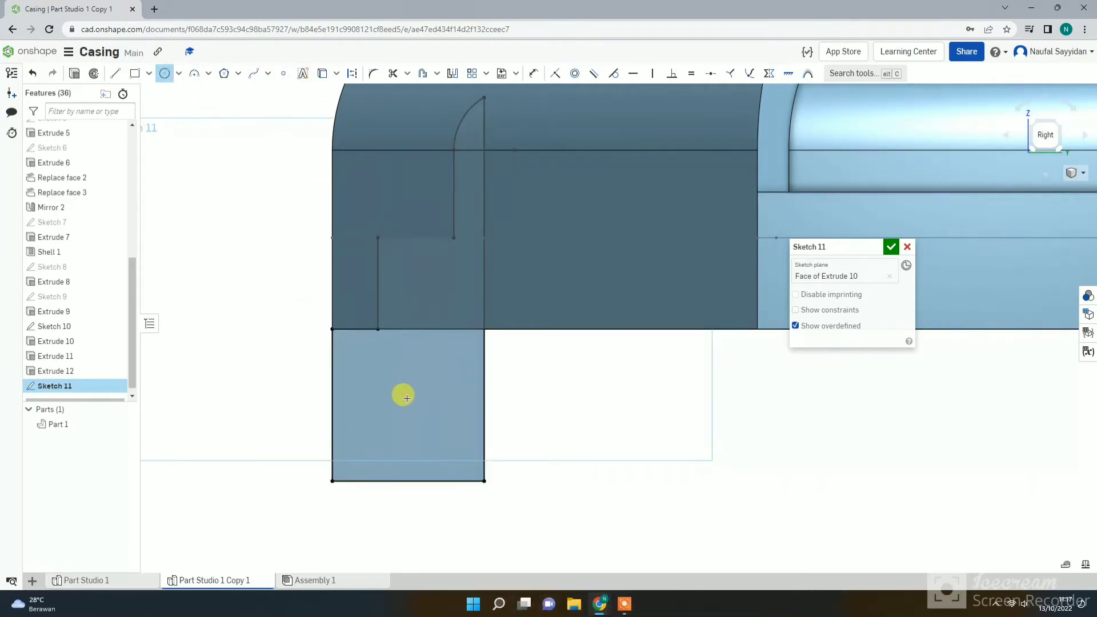
left_click(282, 73)
left_click(445, 397)
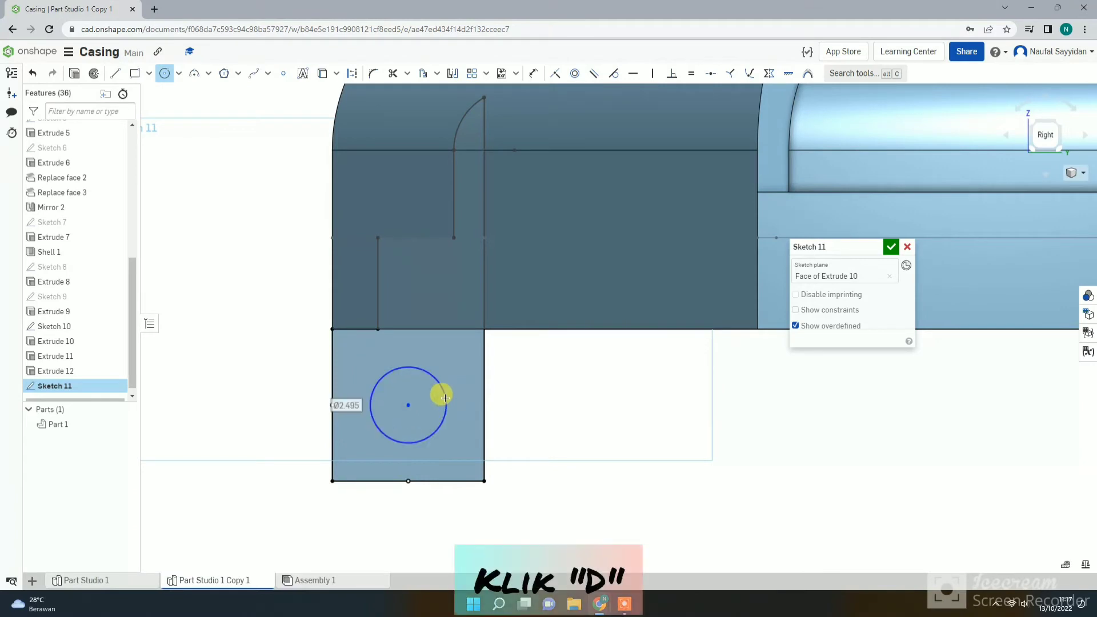
key("d")
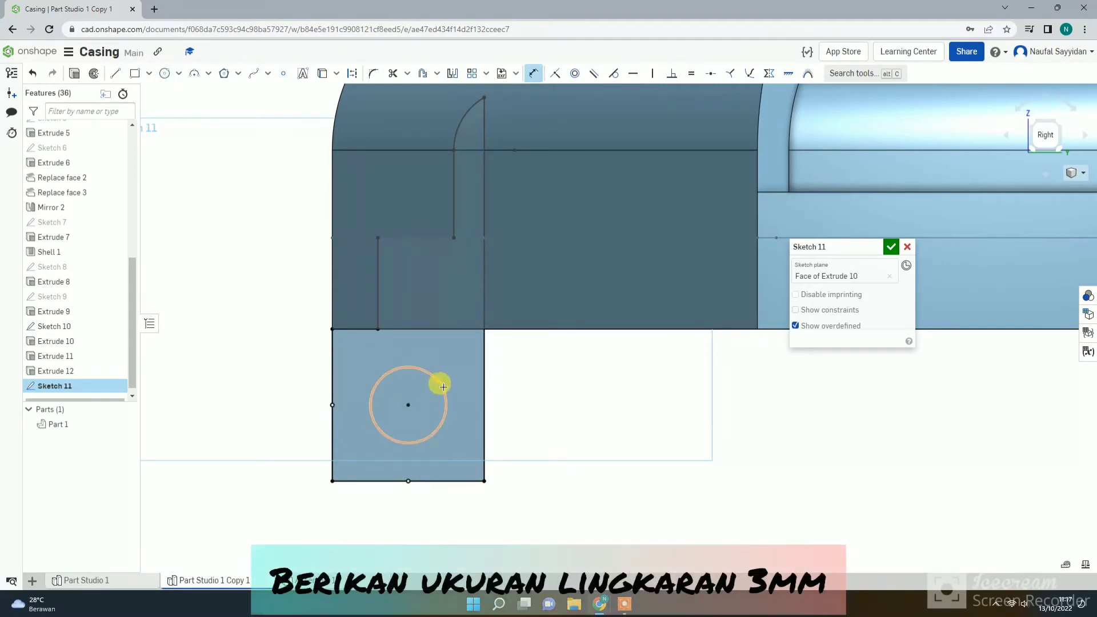
left_click(437, 384)
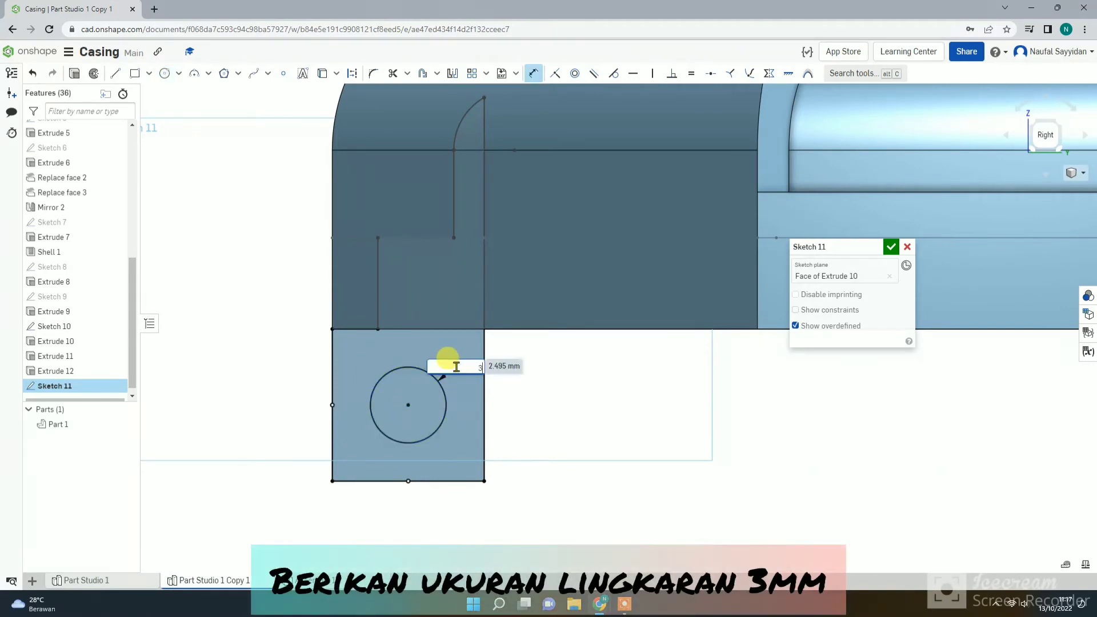
left_click(456, 366)
type("3")
key("Return")
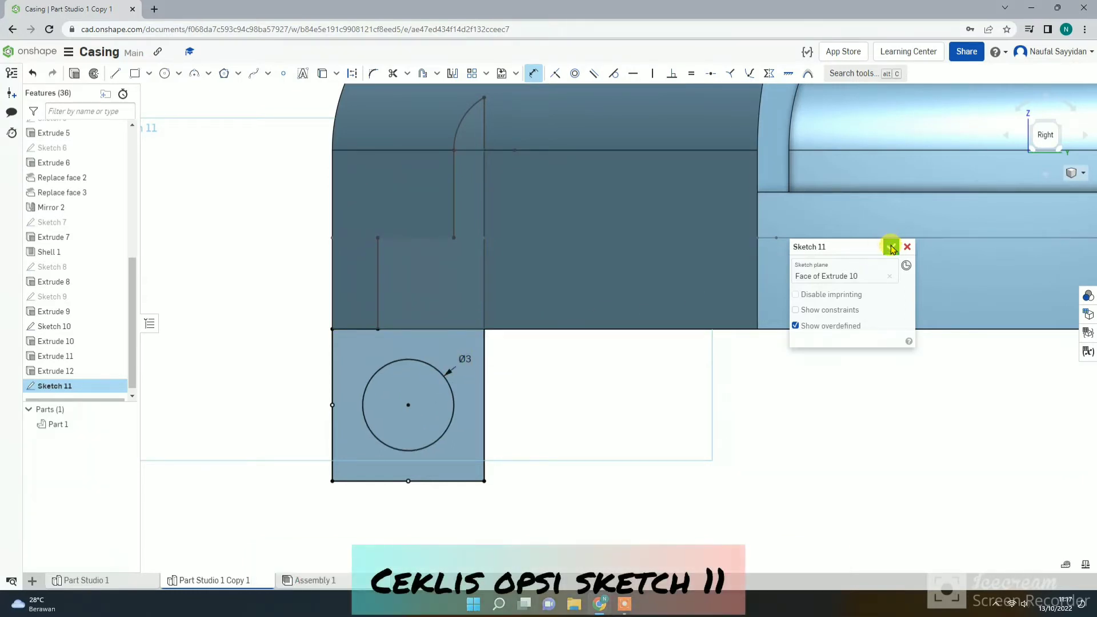
left_click(891, 248)
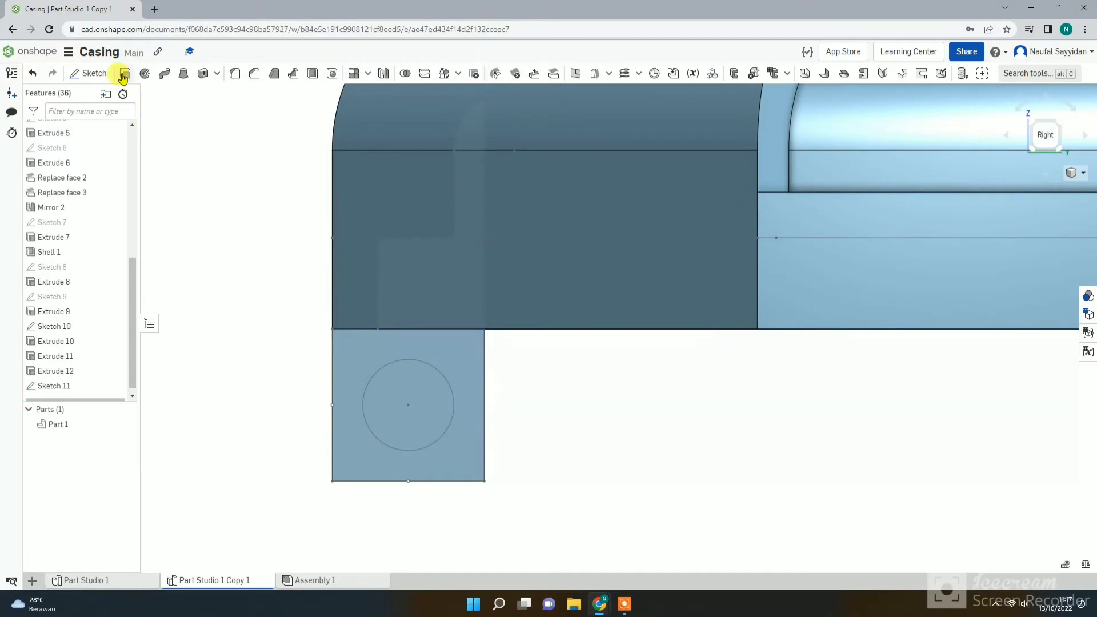
Step: Extrude the 3 mm circle as a 25 mm blind Remove cut from Part 1, making a hole through the tab
left_click(123, 74)
left_click(438, 418)
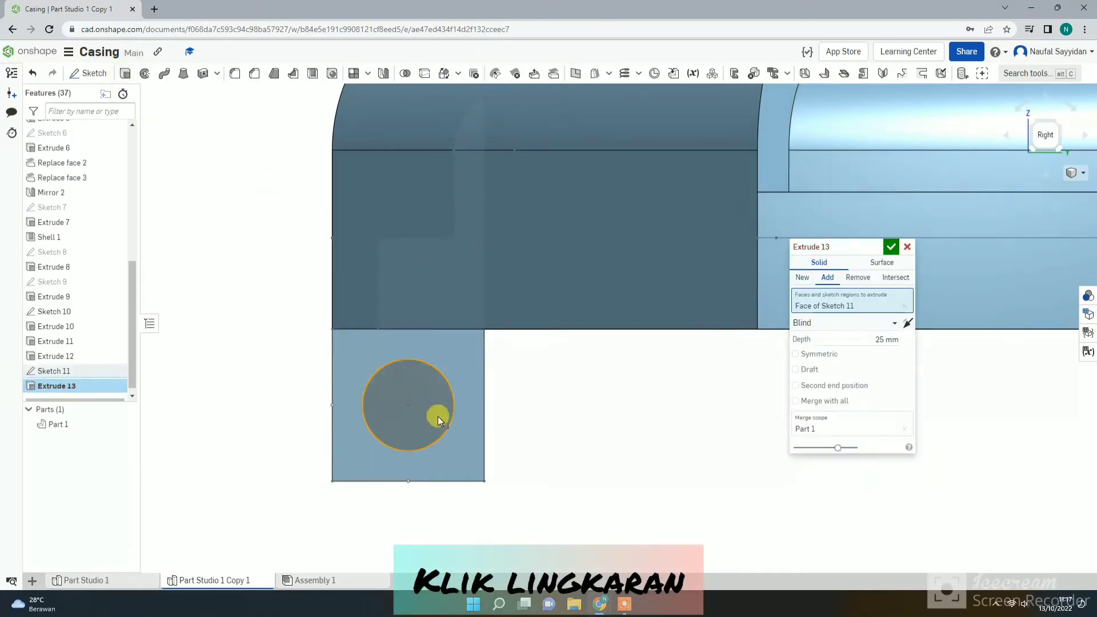
right_click_drag(438, 421, 489, 451)
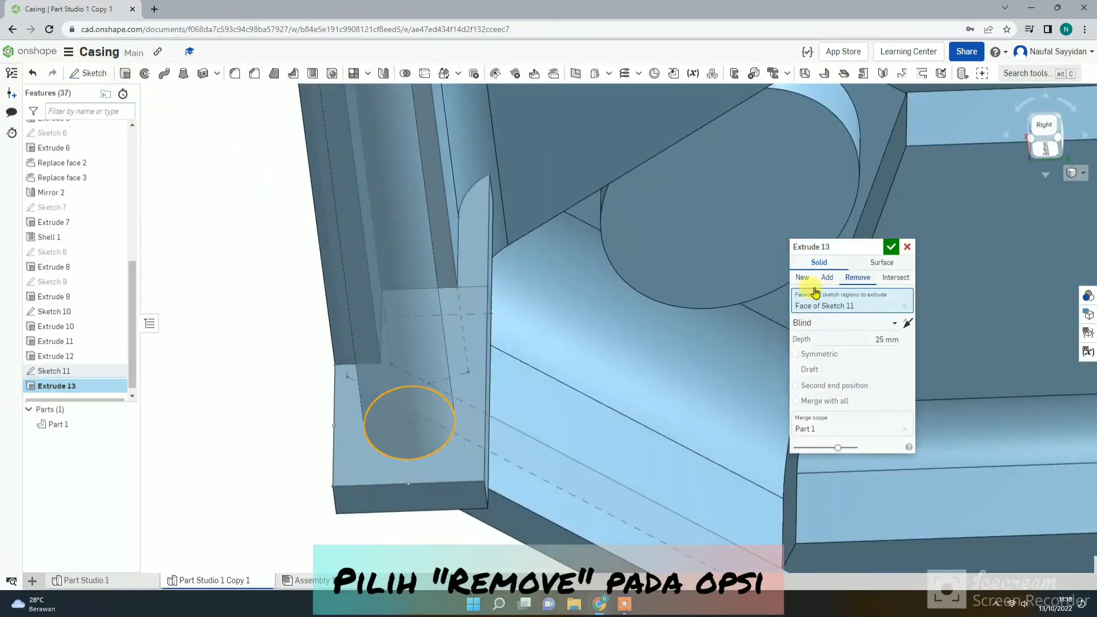
right_click_drag(536, 392, 536, 411)
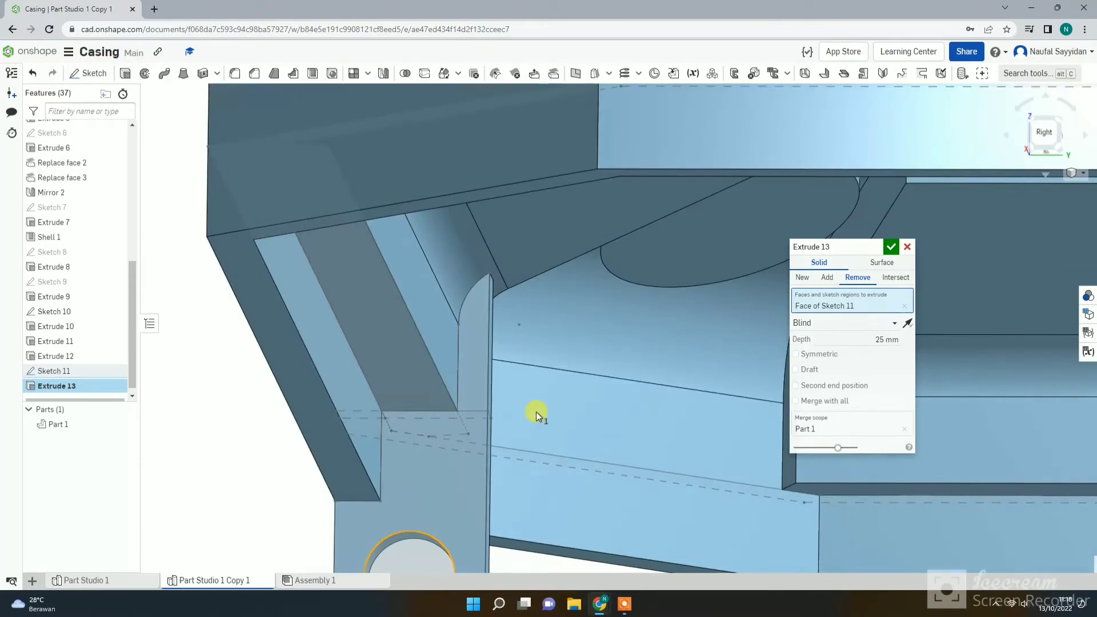
left_click(891, 242)
Step: Round the two outer corner edges at the tab's free end with a 2.5 mm radius fillet
right_click_drag(632, 470, 641, 448)
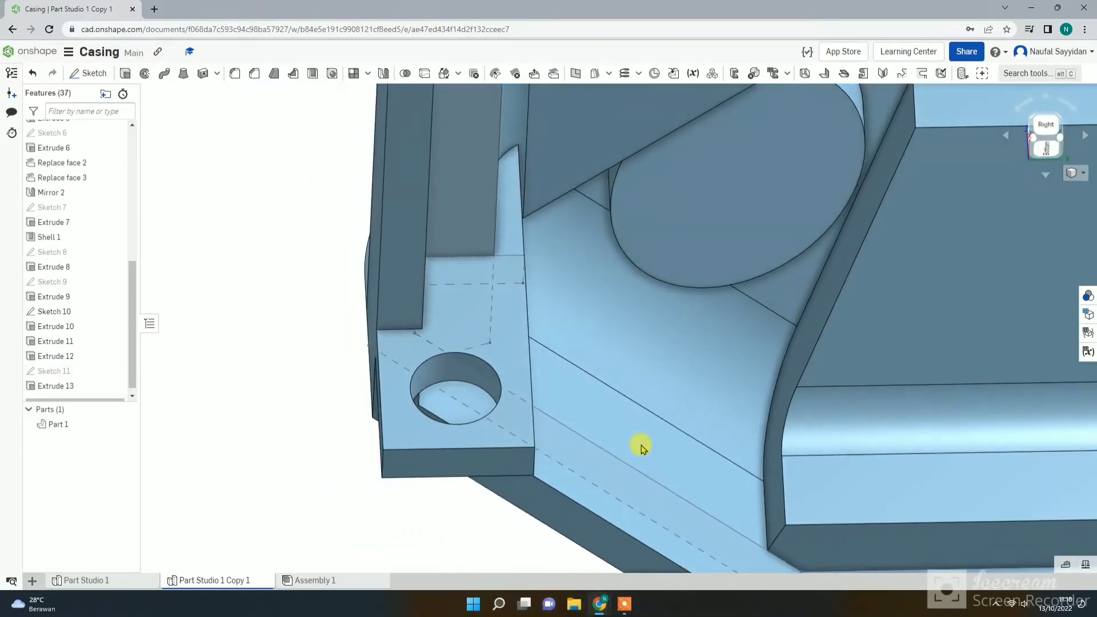
right_click_drag(328, 454, 668, 368)
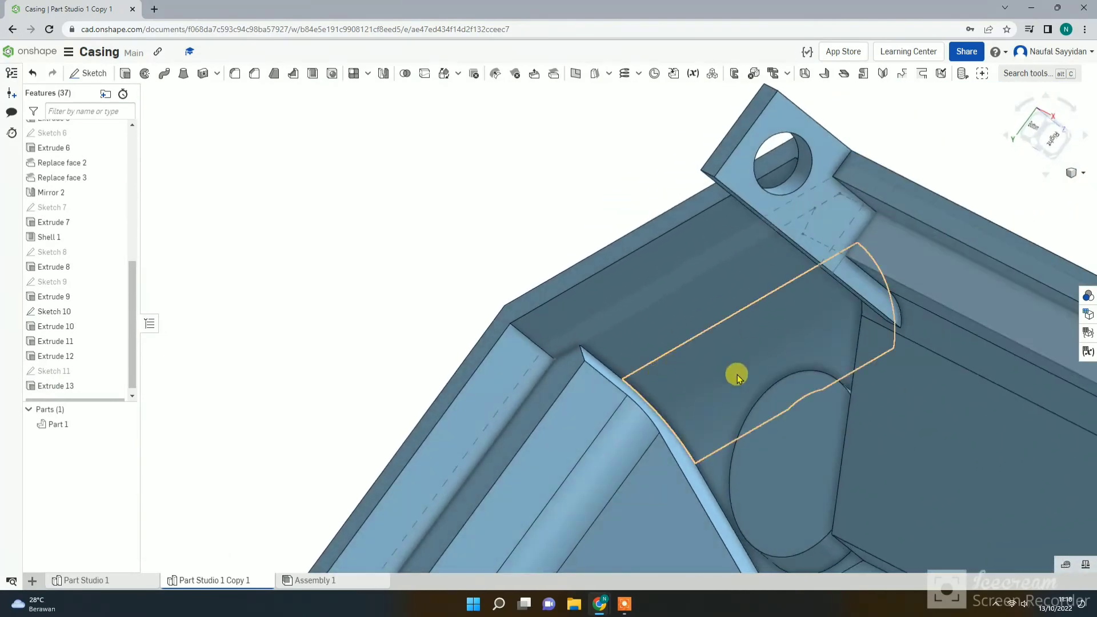
mouse_move(737, 377)
right_mouse_down()
mouse_move(693, 367)
mouse_move(710, 384)
mouse_move(727, 359)
mouse_move(720, 365)
right_mouse_up()
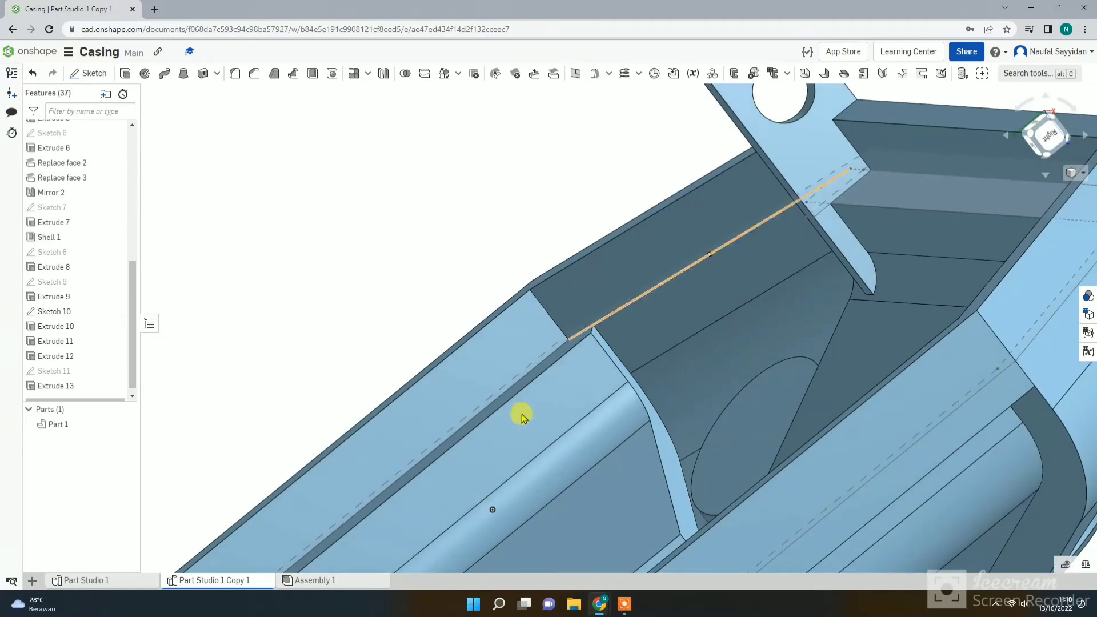
scroll(759, 191, "down", 2)
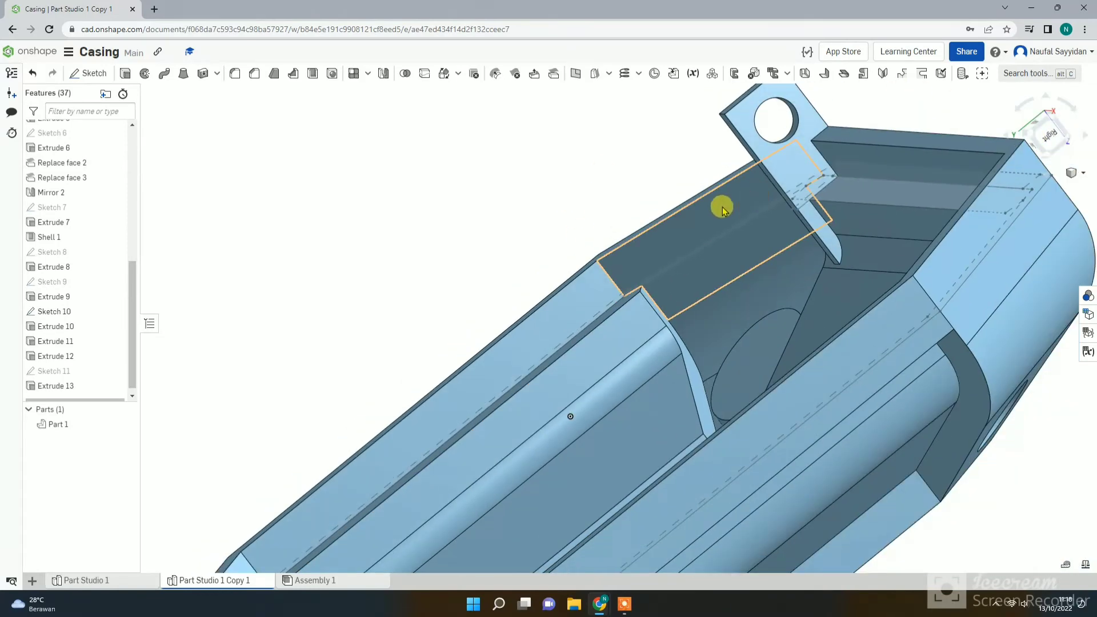
mouse_move(678, 240)
right_mouse_down()
mouse_move(660, 263)
mouse_move(671, 260)
right_mouse_up()
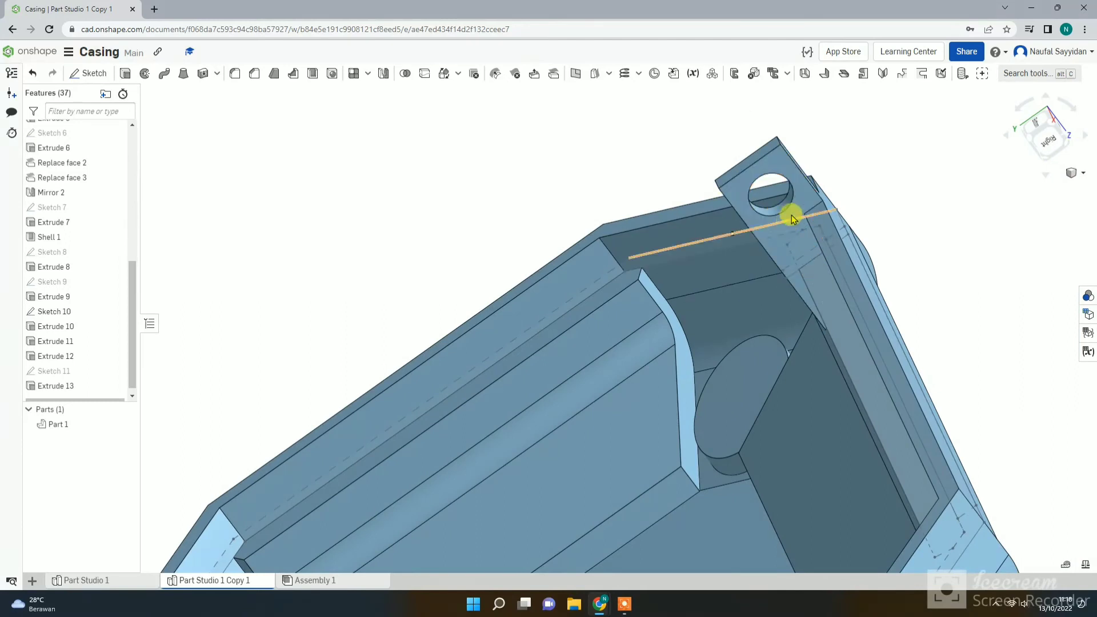
left_click(233, 74)
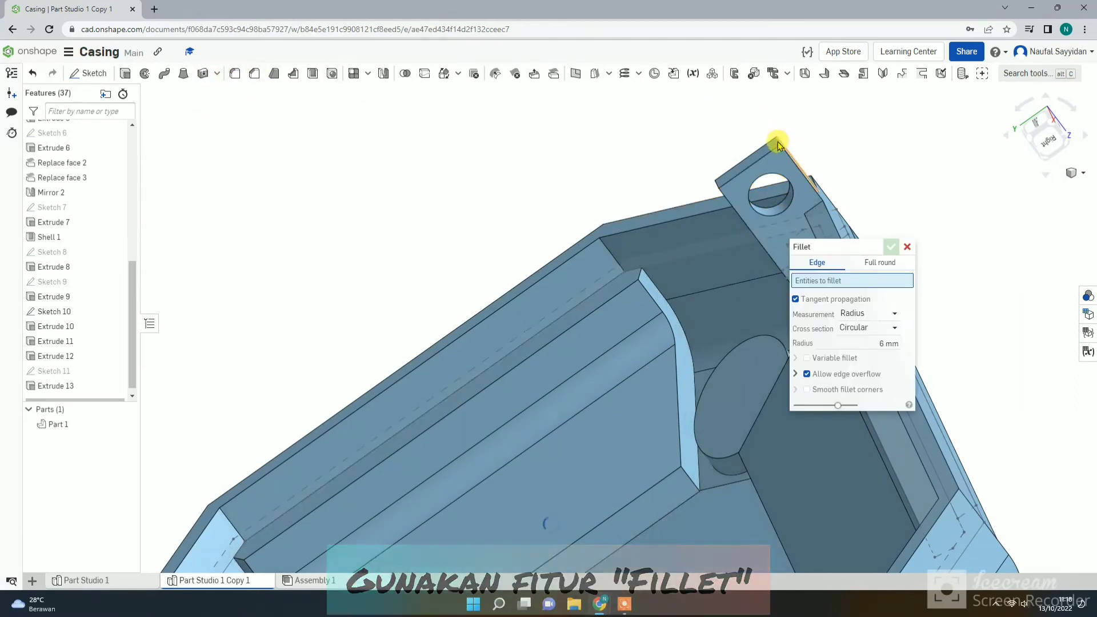
right_click_drag(832, 122, 867, 303)
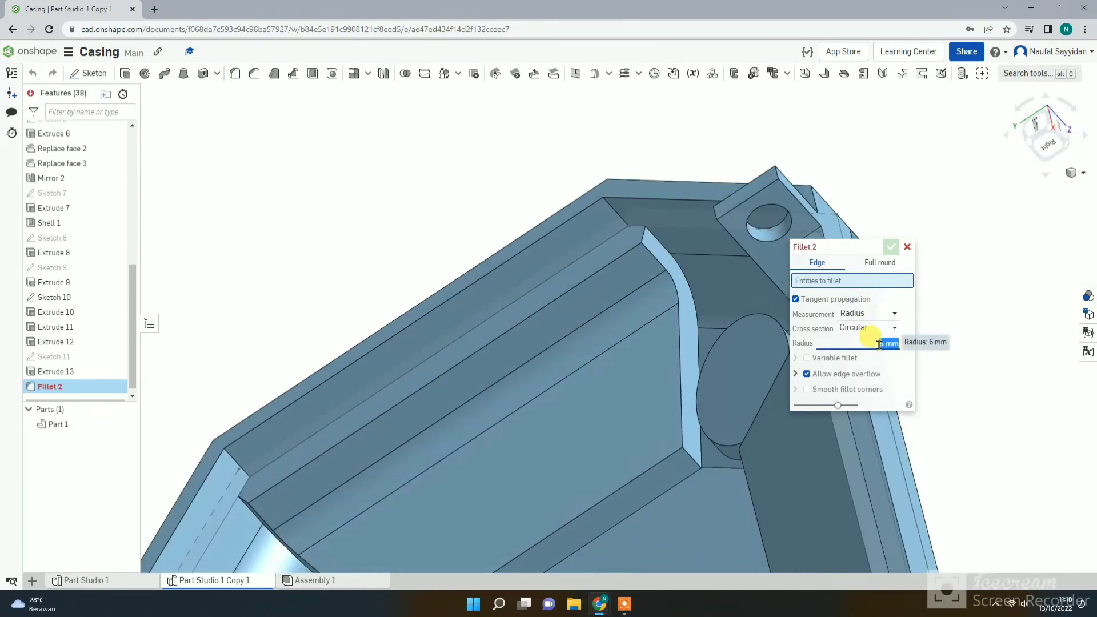
type("2.5")
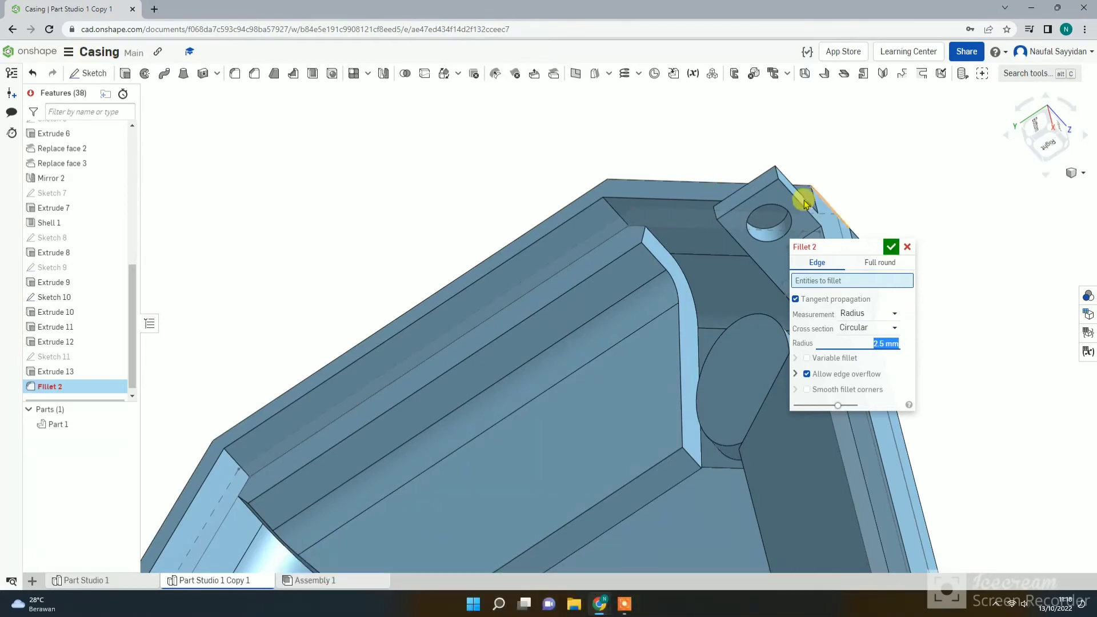
left_click(775, 175)
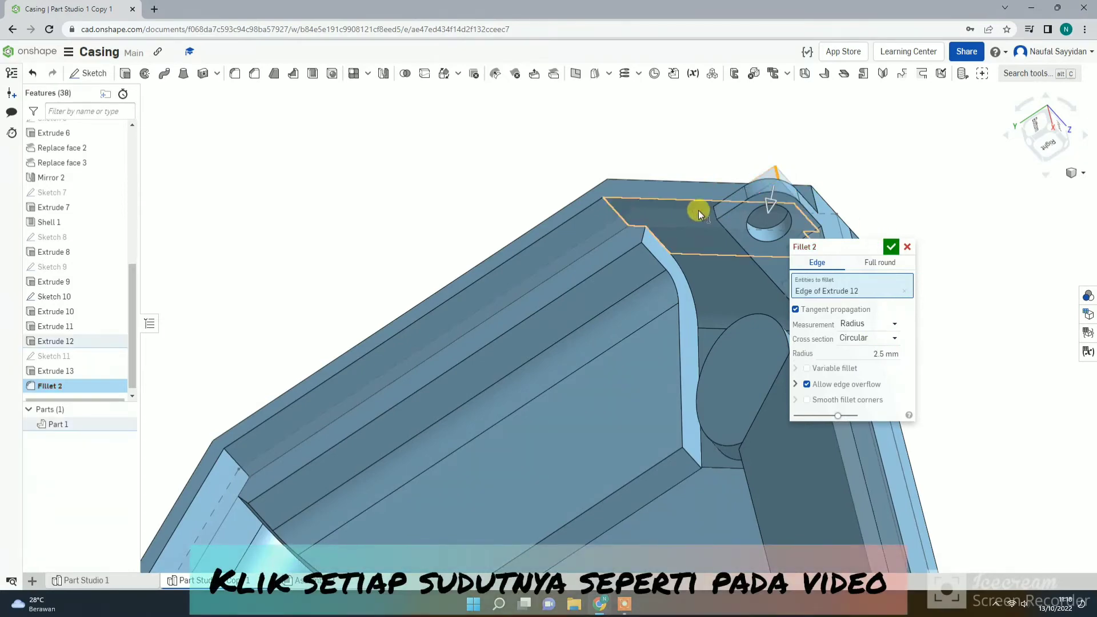
right_click_drag(698, 210, 759, 172)
left_click(759, 173)
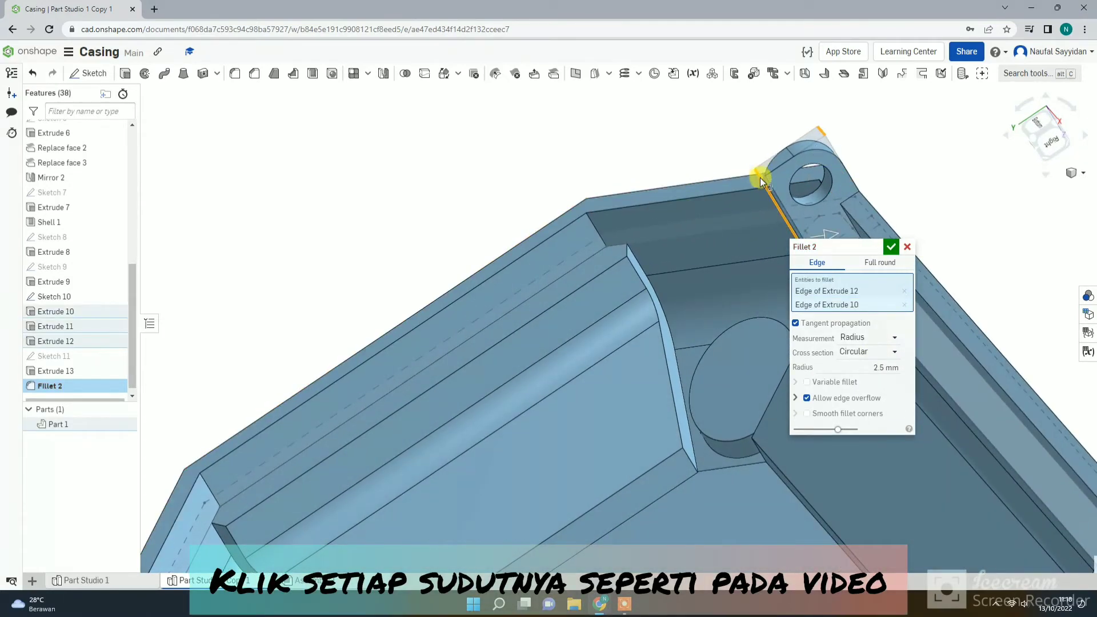
left_click(760, 179)
left_click(759, 173)
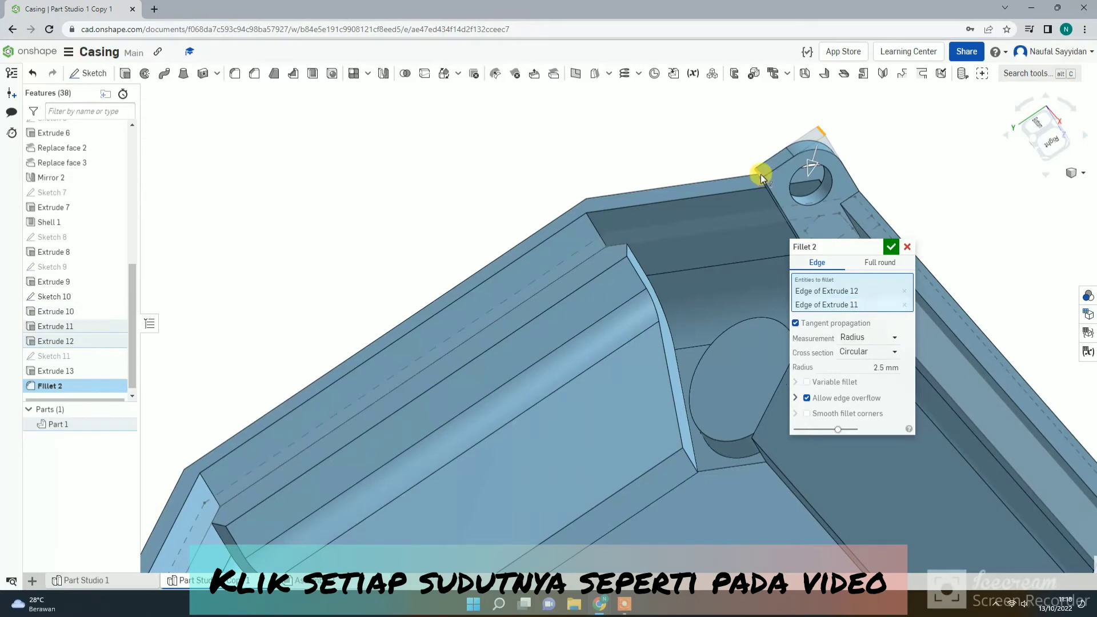
right_click_drag(765, 216, 737, 221)
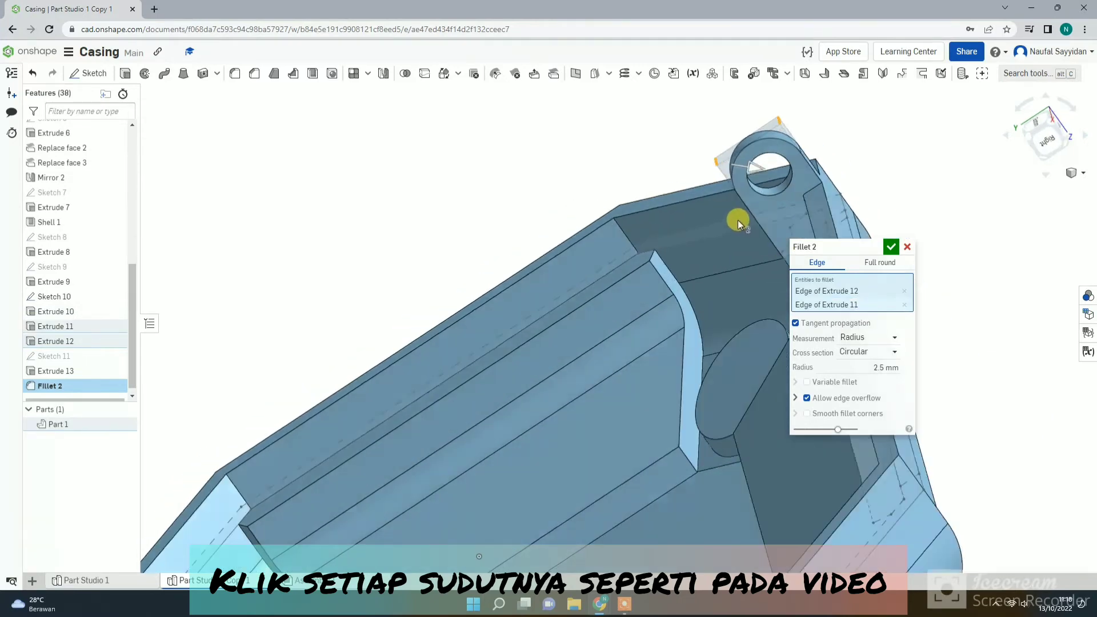
left_click(891, 247)
Step: Start a sketch on the tab's flat face around the hole and draw a short line from the rim-side corner to the hole's edge
mouse_move(771, 257)
right_mouse_down()
mouse_move(785, 240)
mouse_move(771, 240)
mouse_move(783, 246)
right_mouse_up()
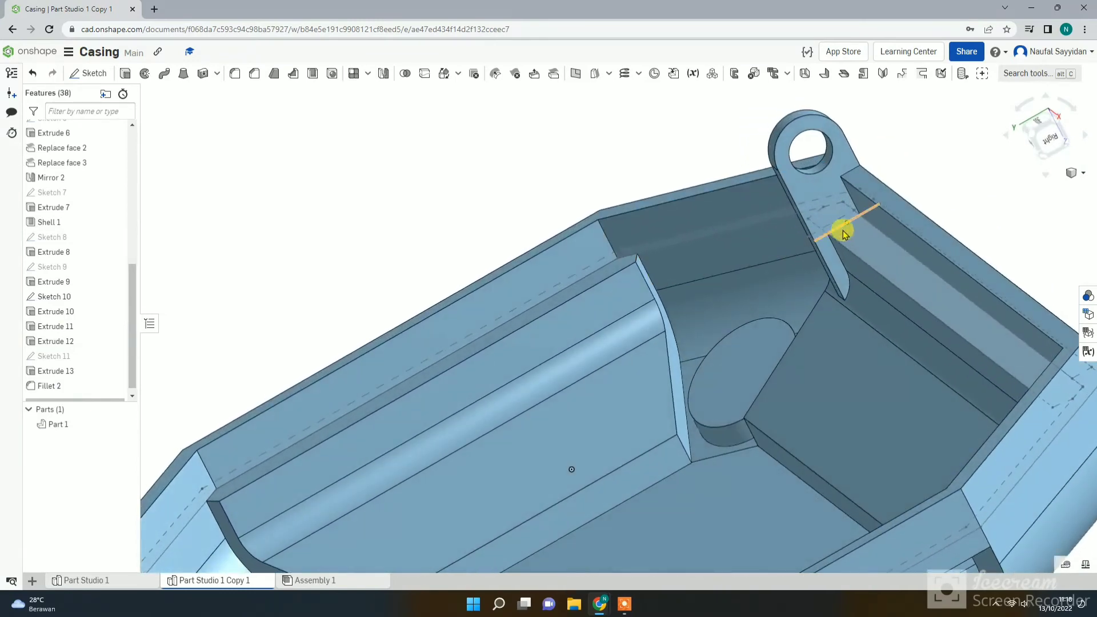
scroll(842, 231, "down", 4)
right_click_drag(869, 250, 787, 264)
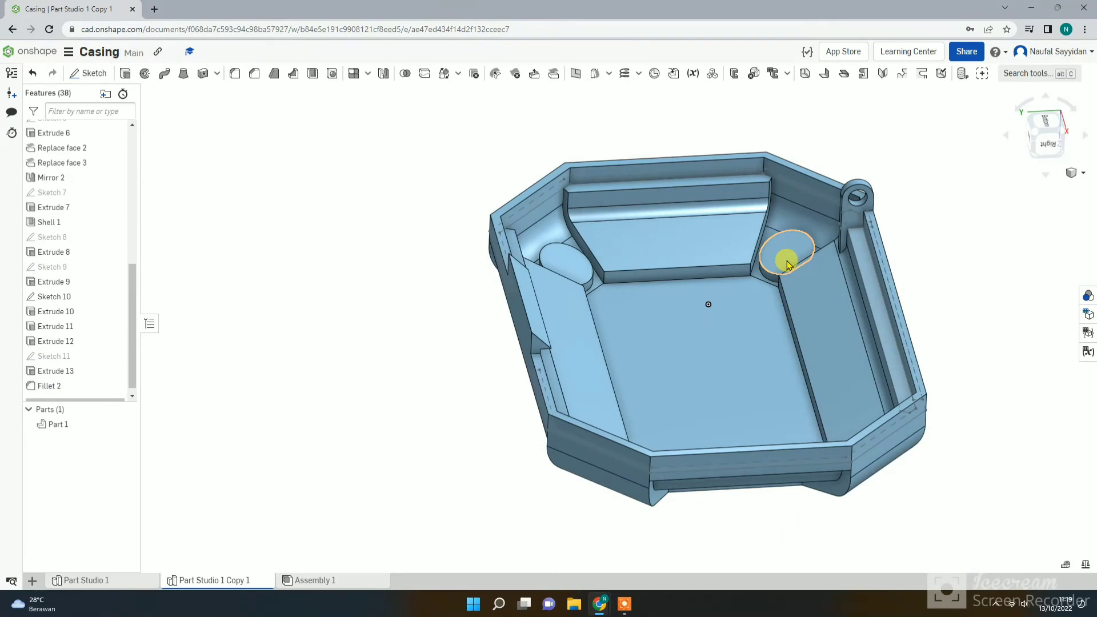
scroll(845, 229, "up", 2)
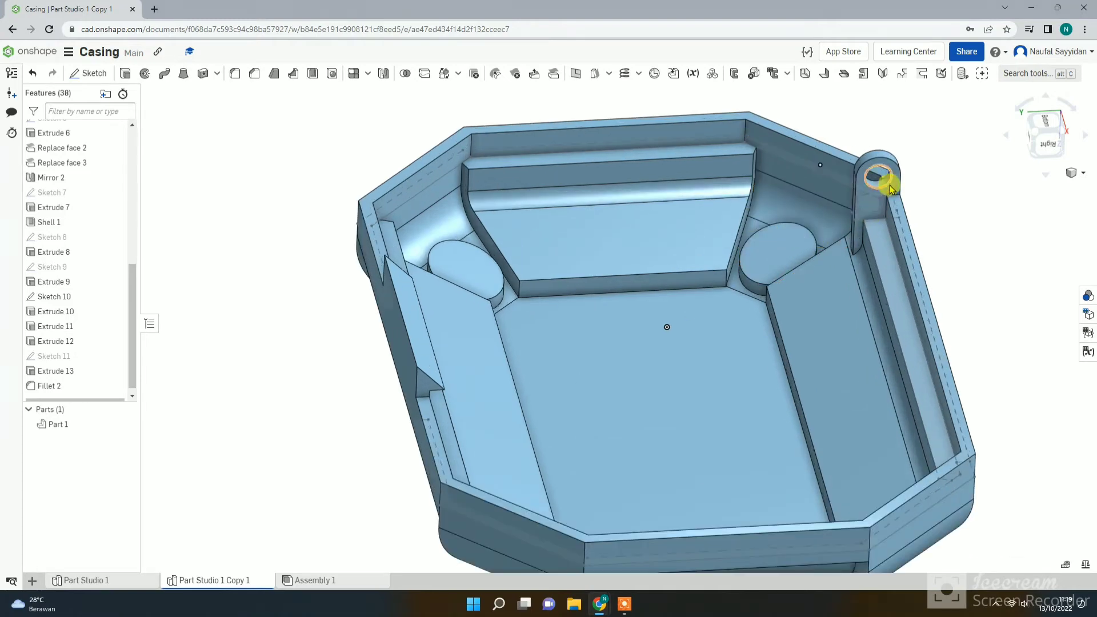
scroll(896, 171, "up", 6)
left_click(88, 73)
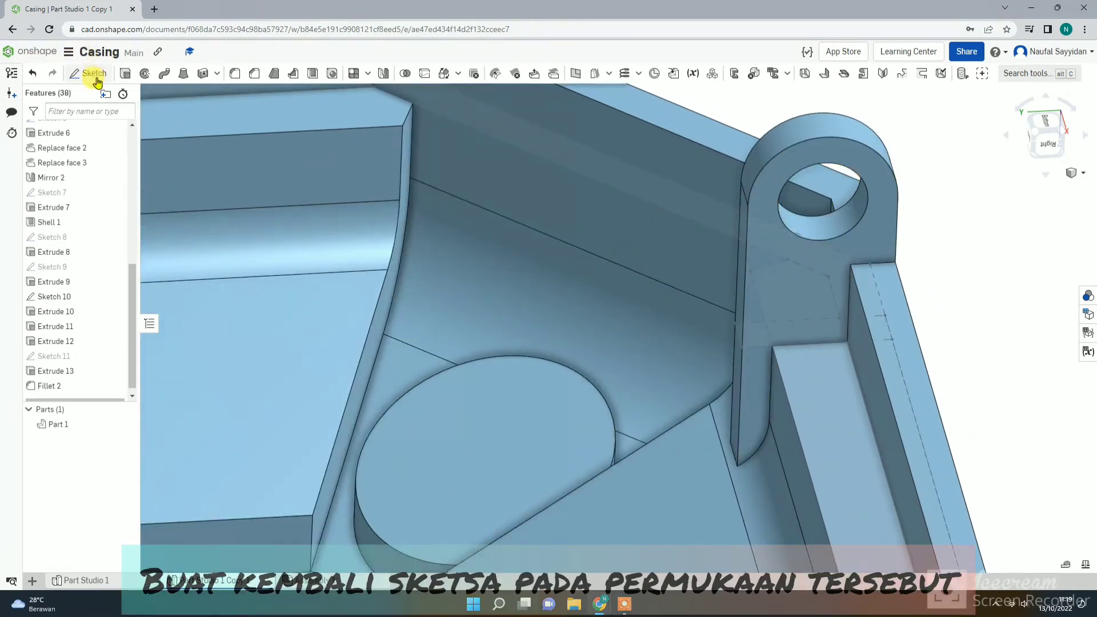
left_click_drag(890, 244, 944, 261)
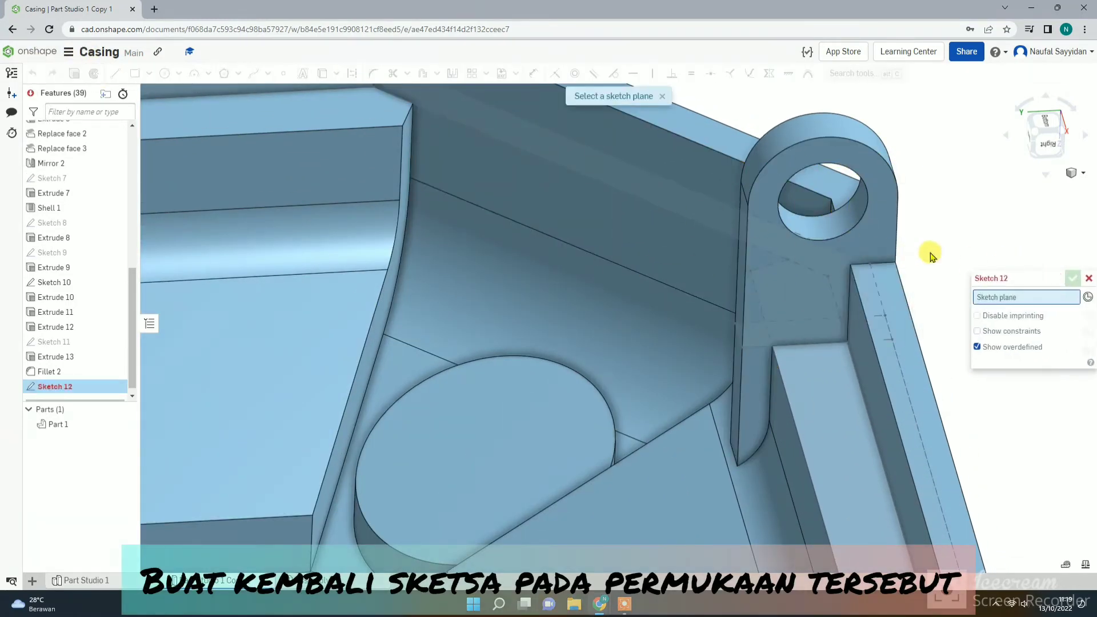
left_click(884, 236)
key("n")
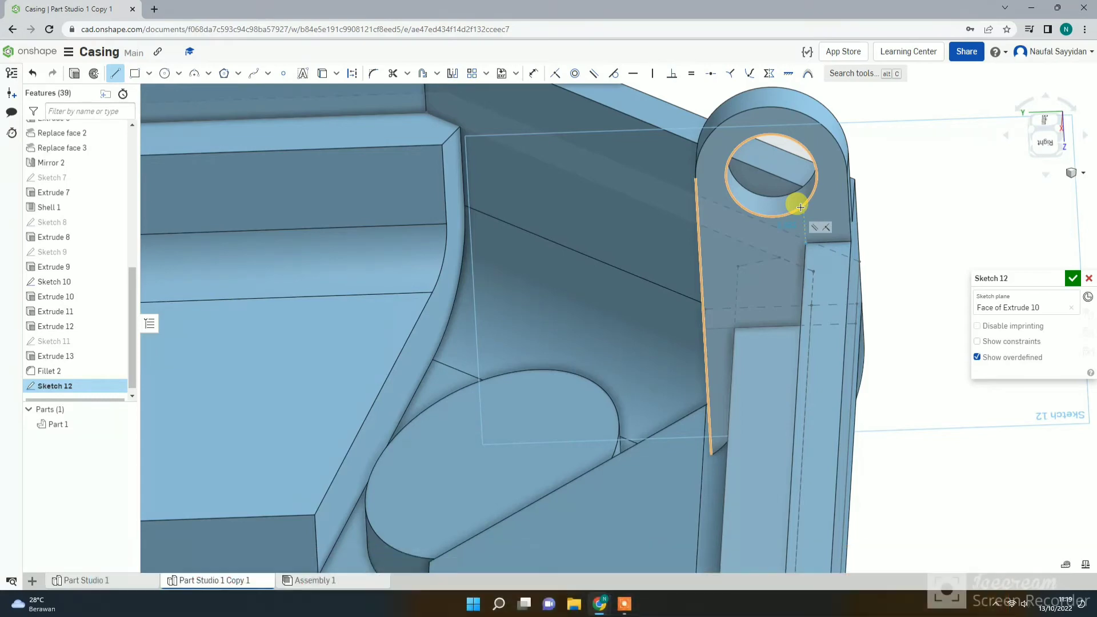
left_click(801, 206)
key("Escape")
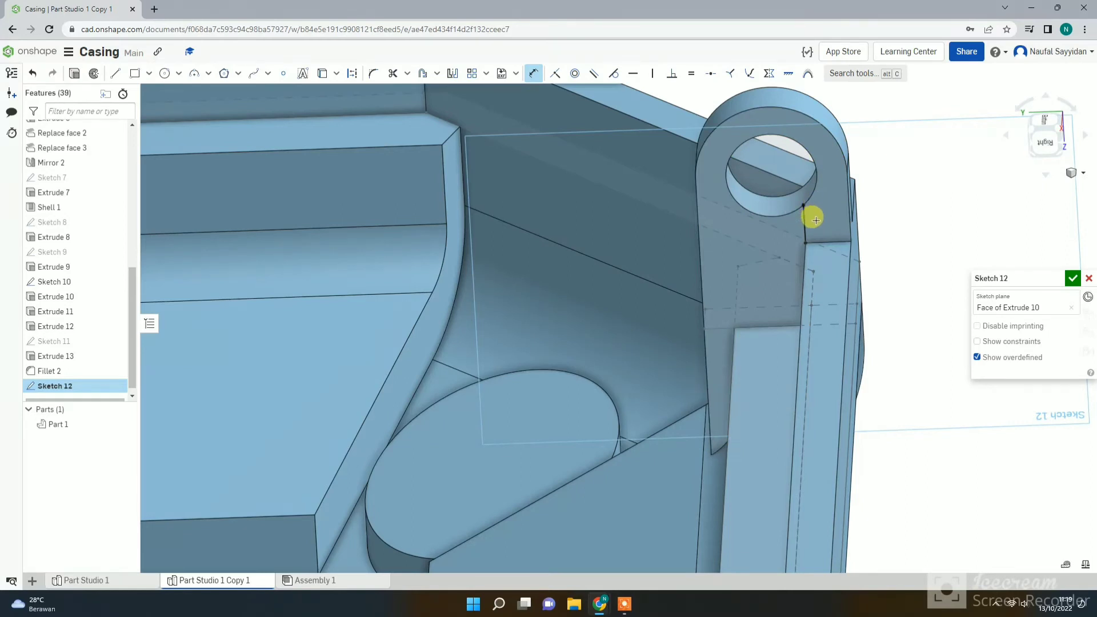
Step: Project the tab face's outline and the hole's circular edge into Sketch 12
left_click(322, 73)
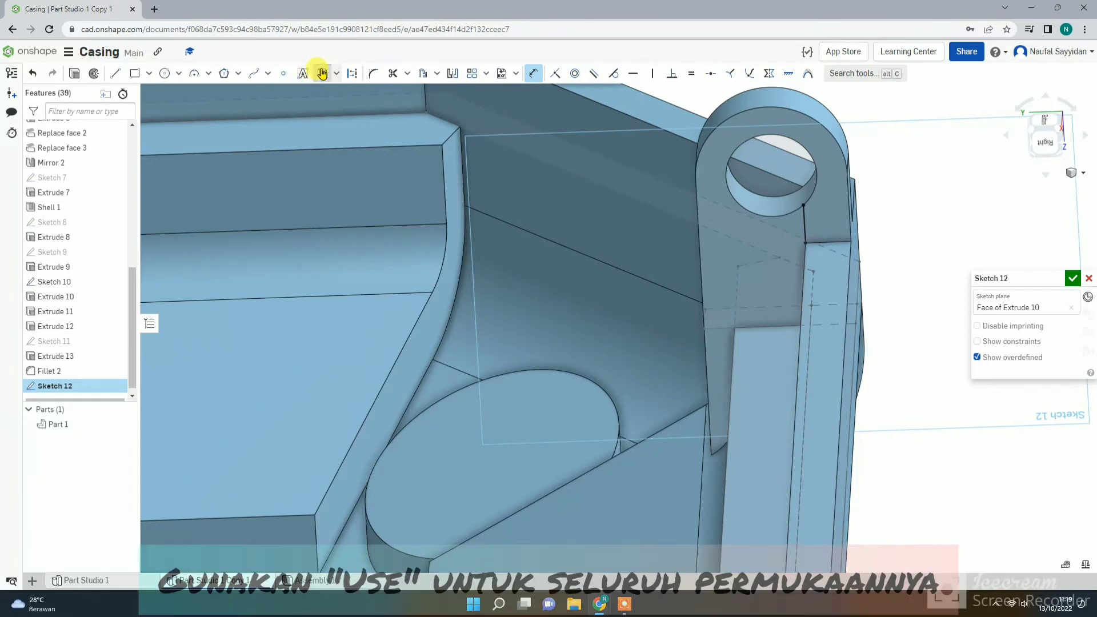
left_click(836, 209)
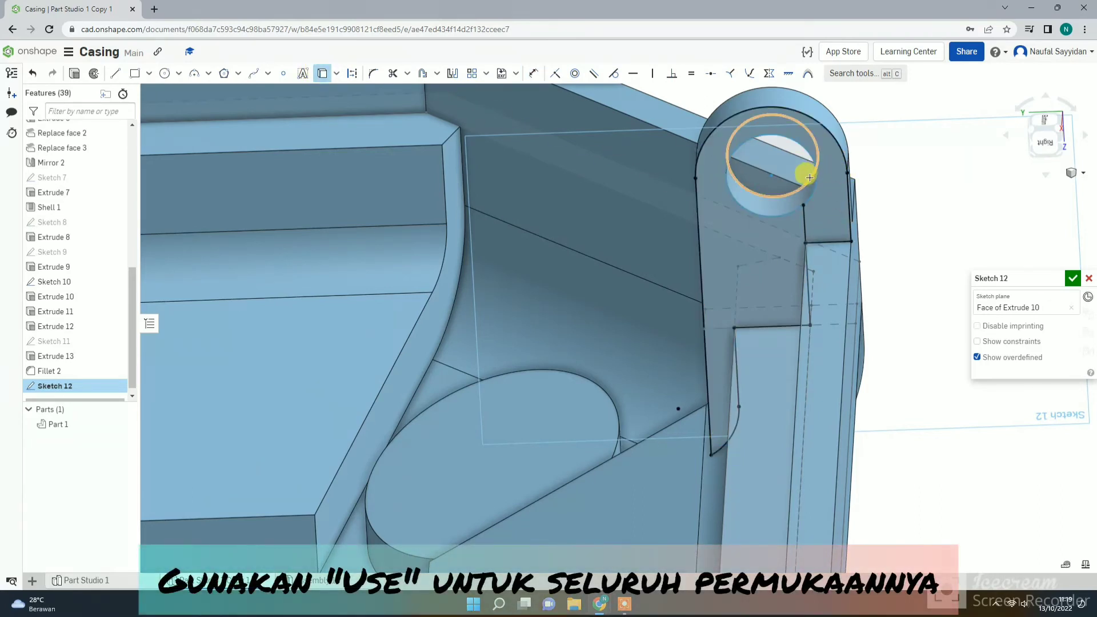
left_click(772, 187)
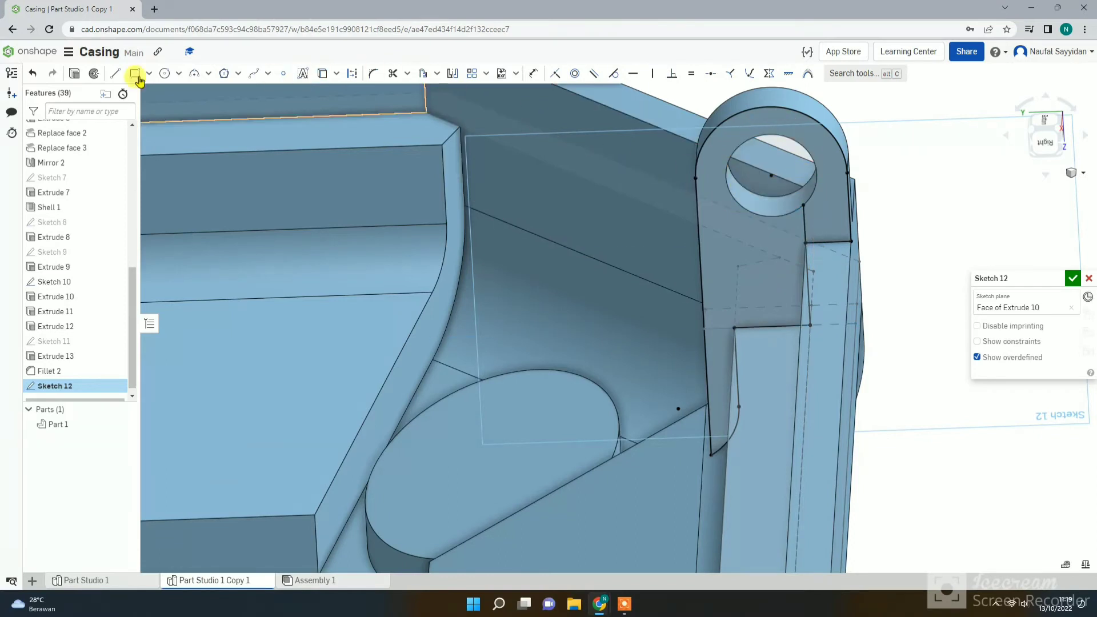
Step: Draw a straight line about 1.1 mm long across the tab, from the hole's edge to the tab's outer edge
left_click(117, 75)
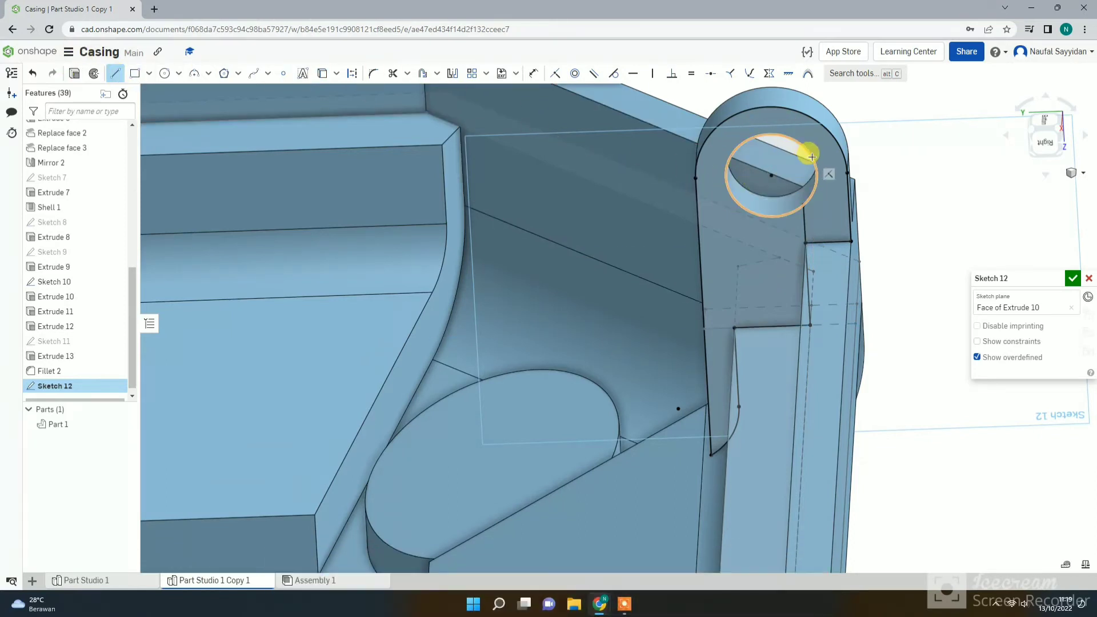
left_click(844, 153)
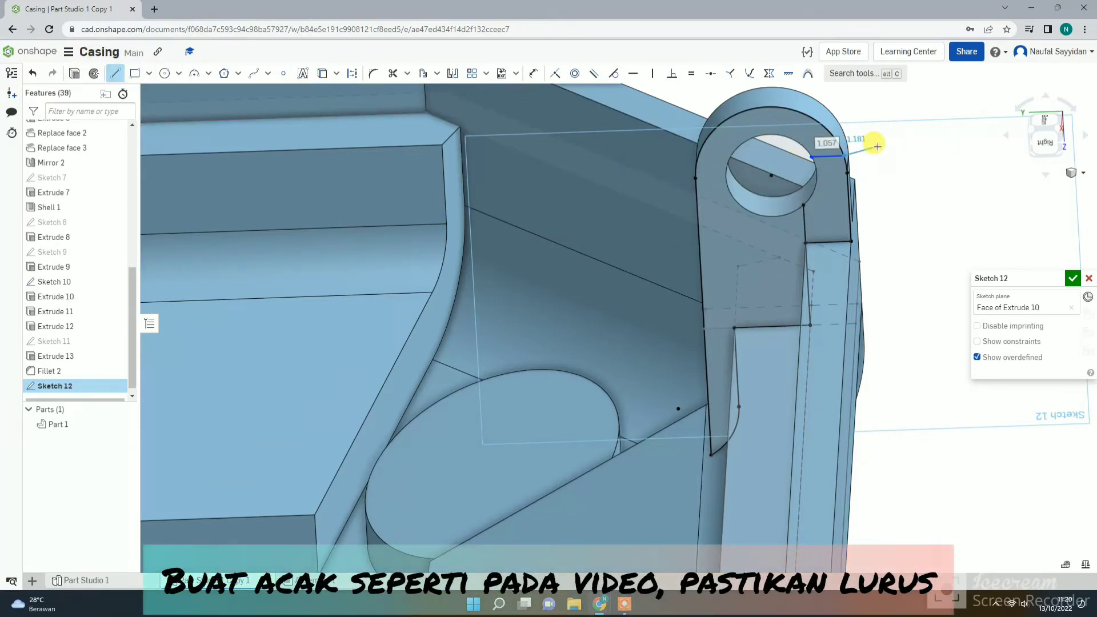
key("Escape")
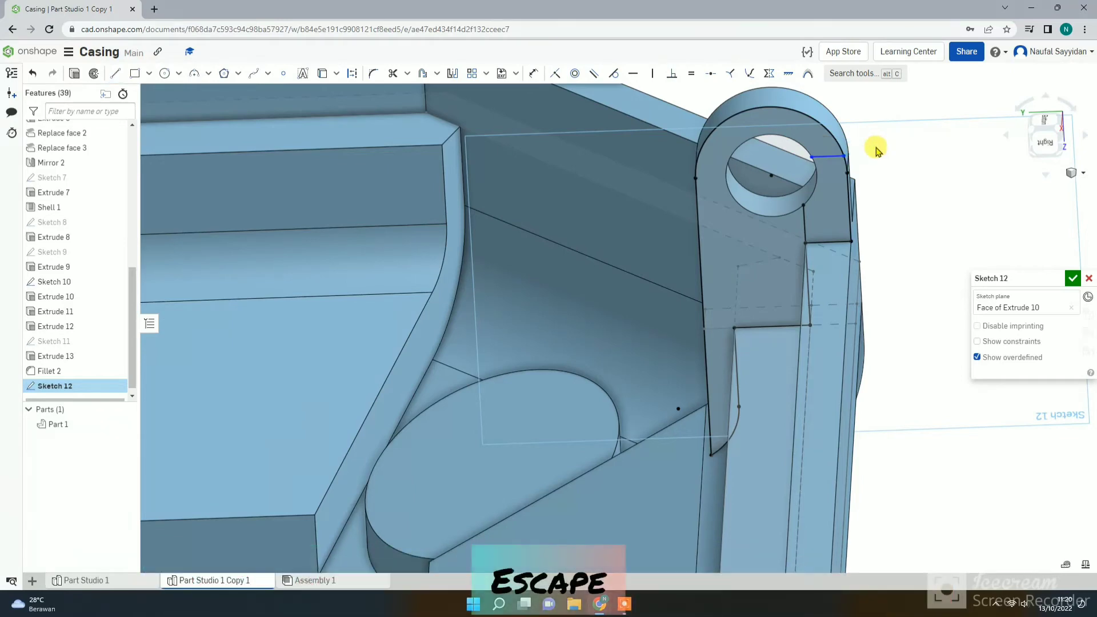
Step: Dimension the new line 3 mm from the short edge at the tab's base and finish the sketch
left_click(833, 155)
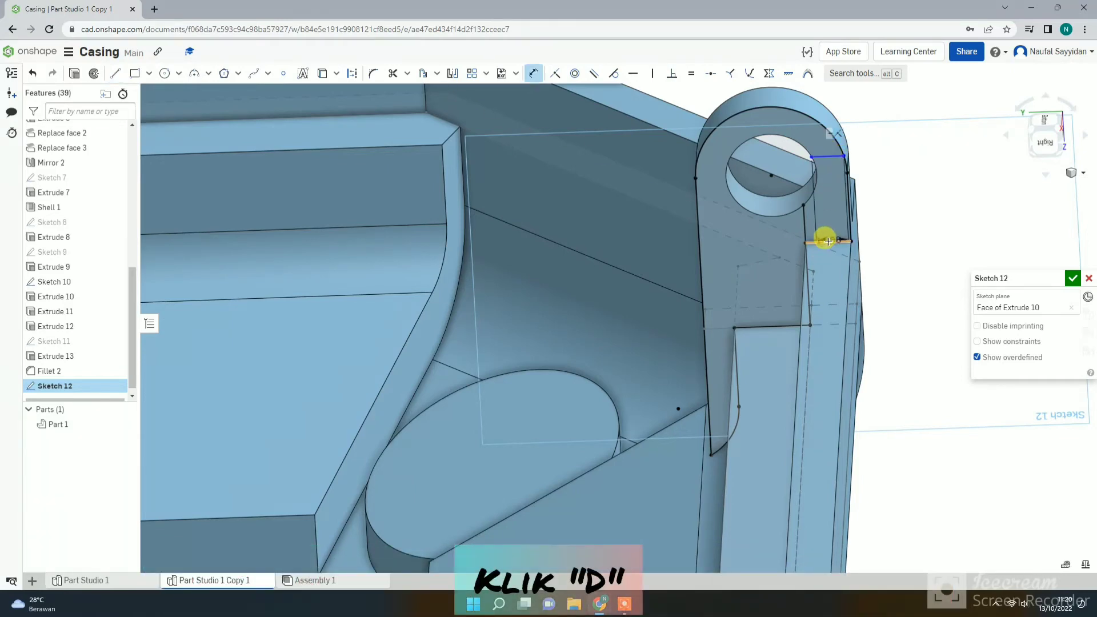
left_click(828, 241)
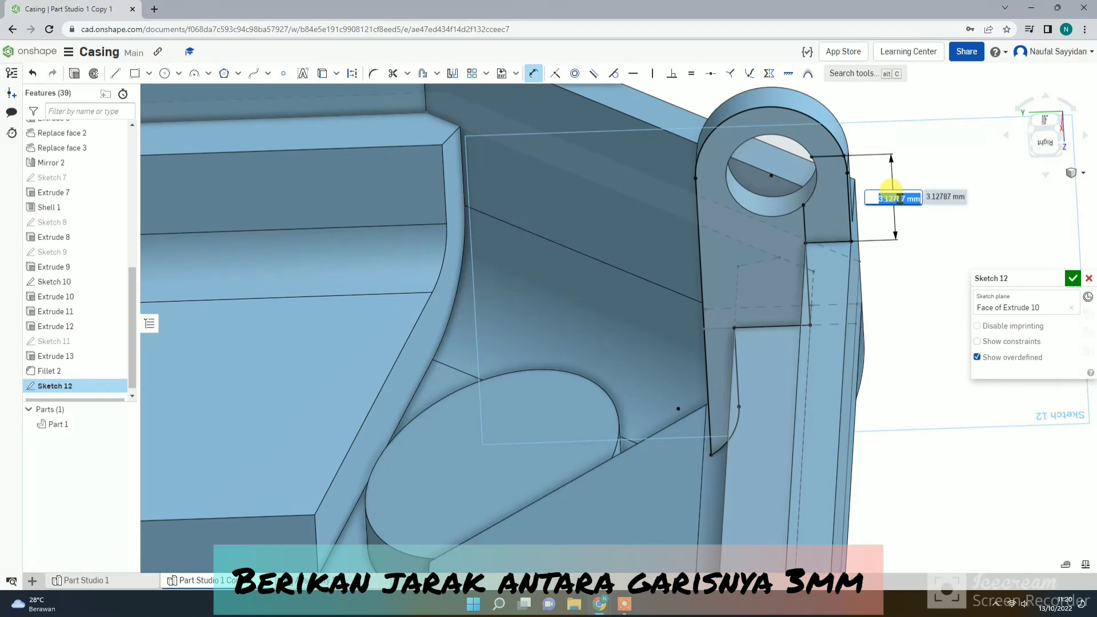
left_click(894, 195)
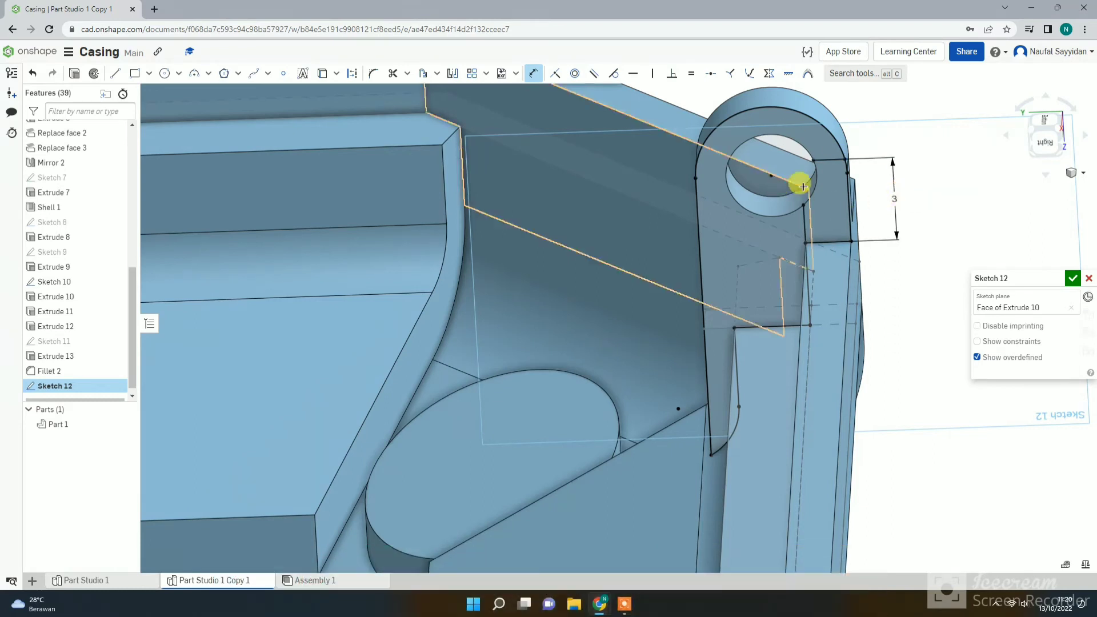
type("3")
key("Return")
key("Escape")
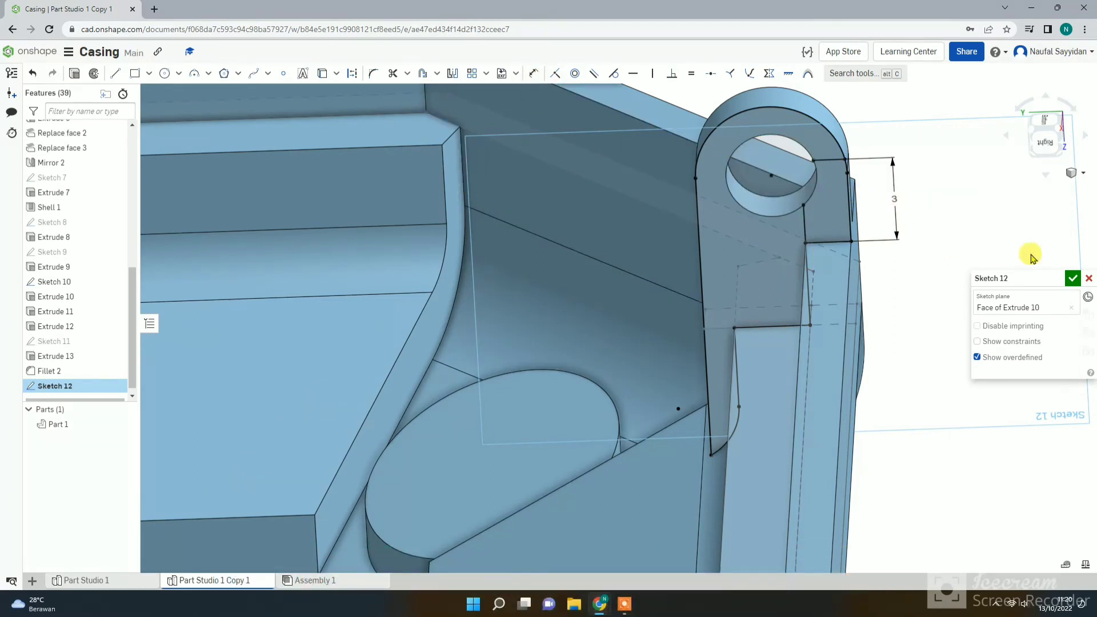
left_click(1072, 278)
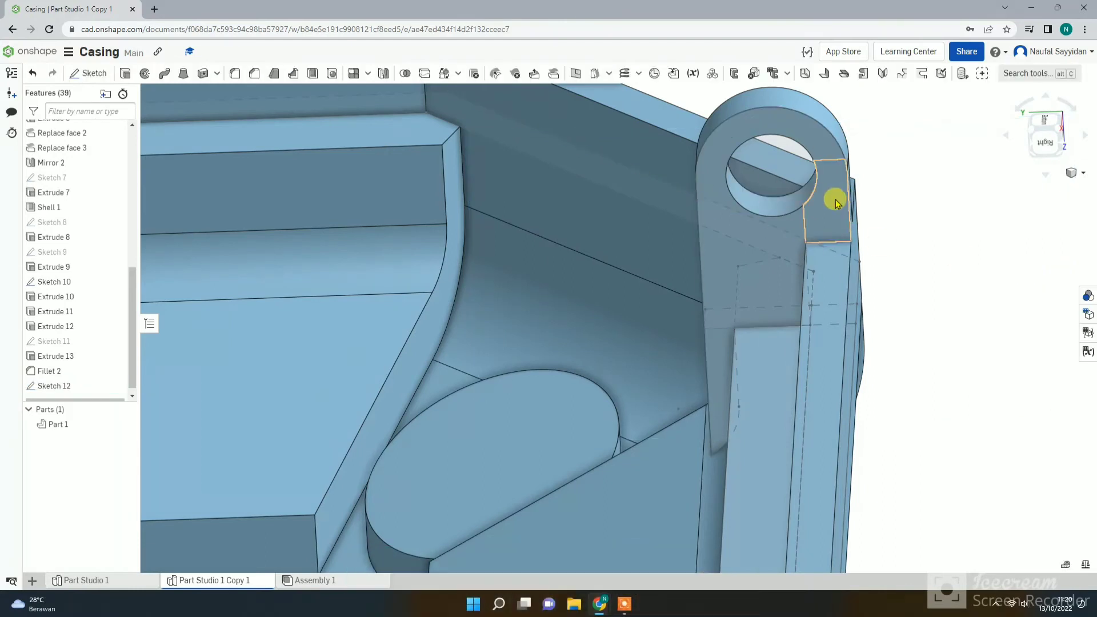
Step: Extrude the Sketch 12 region beside the hole by 6 mm blind, adding it to Part 1
left_click(125, 73)
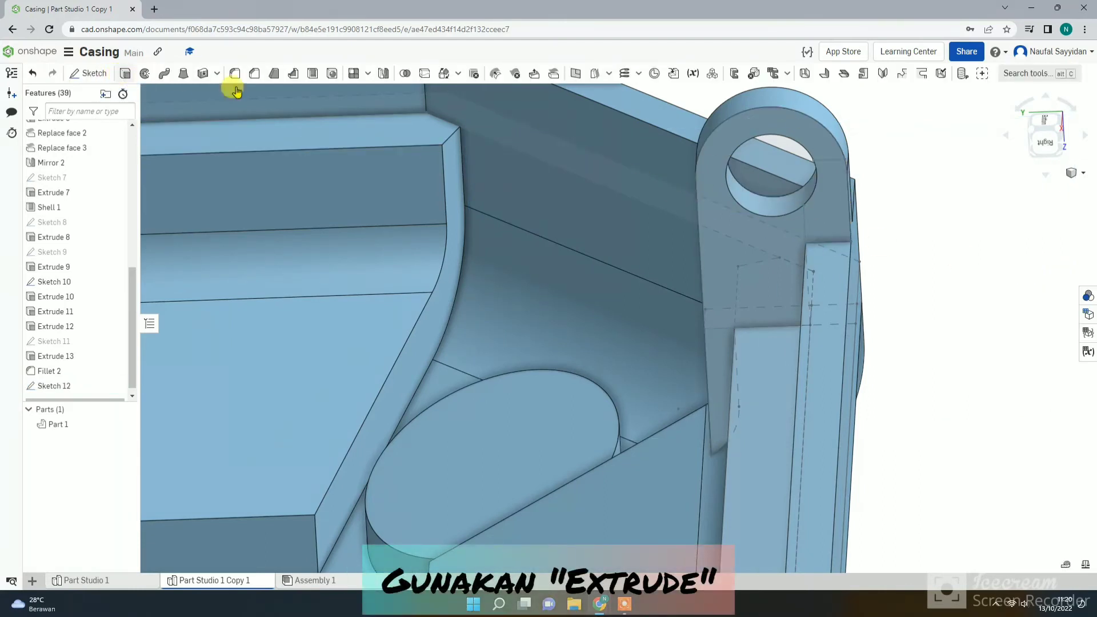
left_click(827, 195)
left_click(1059, 371)
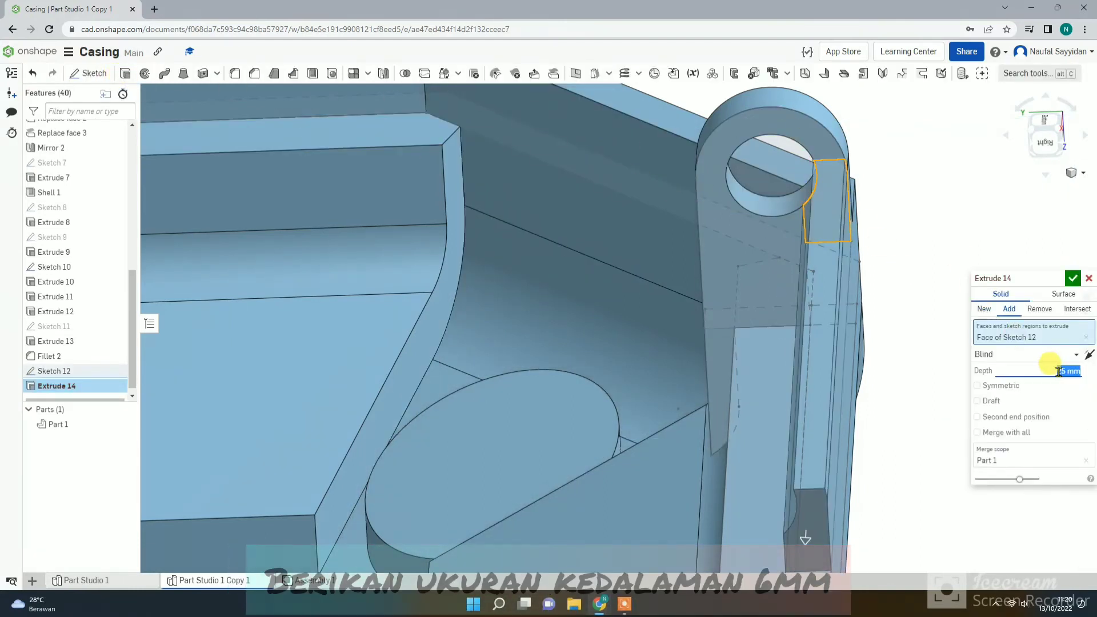
type("6")
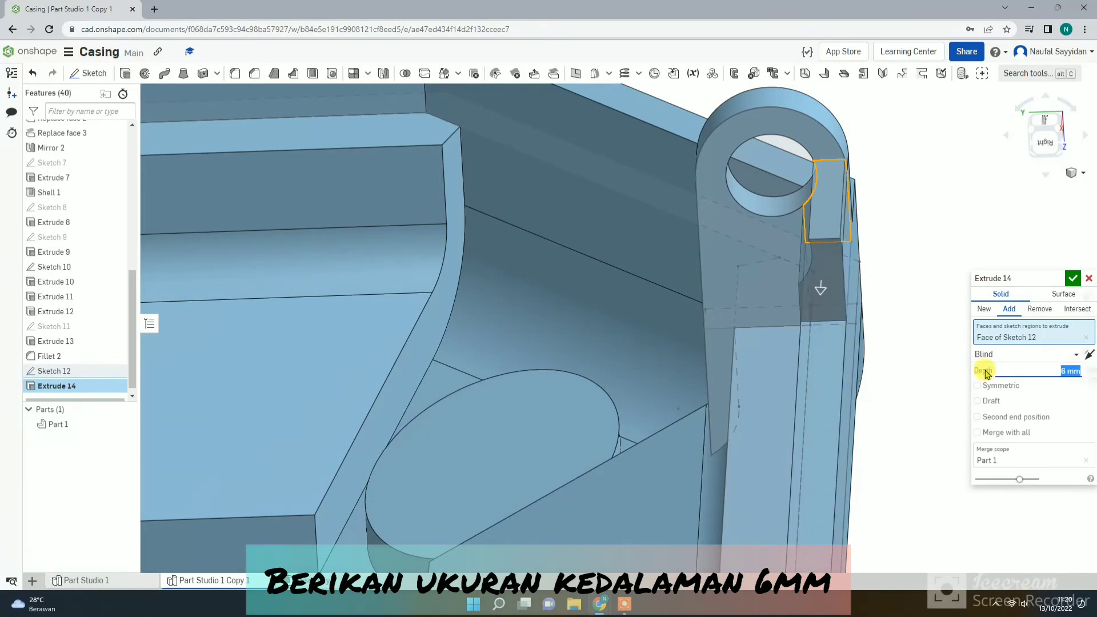
left_click(1072, 278)
Step: Set up a feature mirror of Extrude 11, Extrude 12, Extrude 13, Fillet 2 and Extrude 14
scroll(883, 289, "down", 3)
scroll(884, 286, "down", 5)
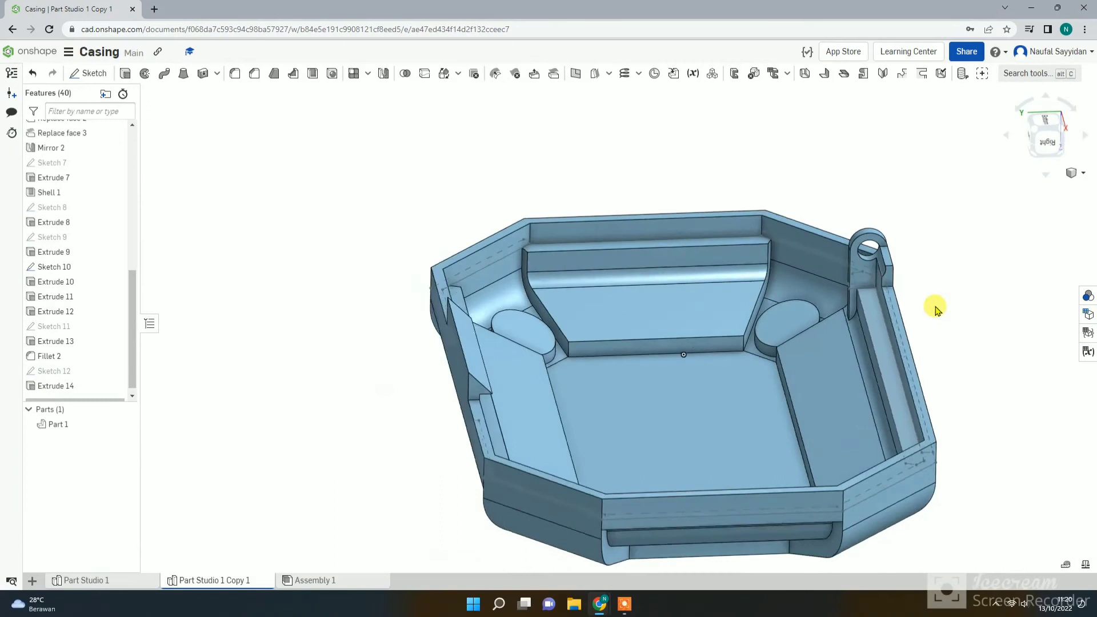
right_click_drag(937, 308, 911, 313)
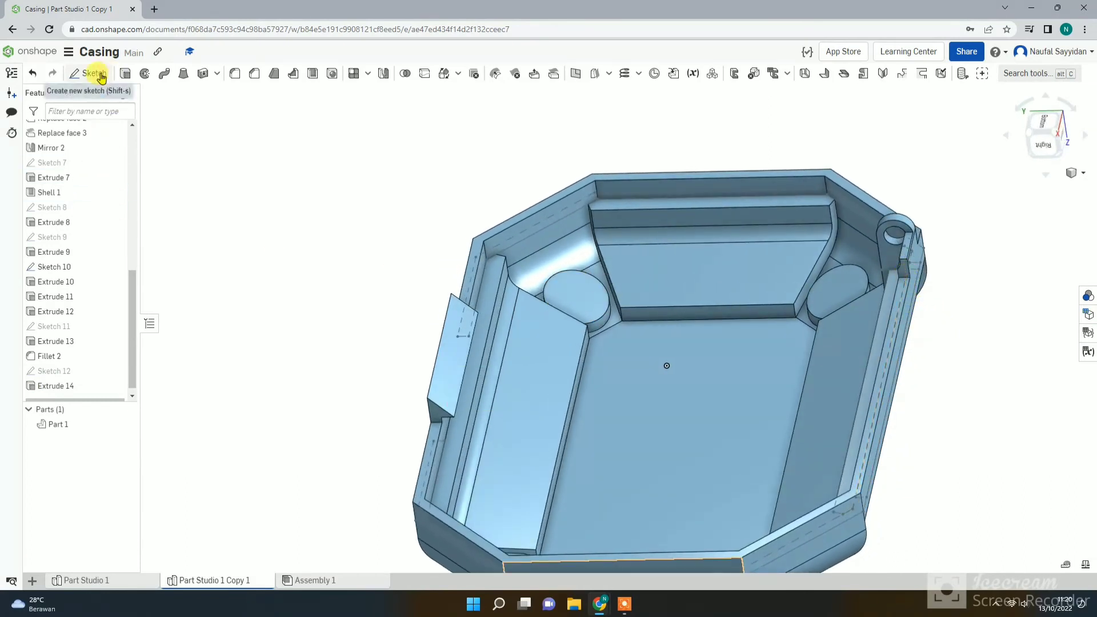
left_click(384, 73)
right_click_drag(831, 300, 834, 301)
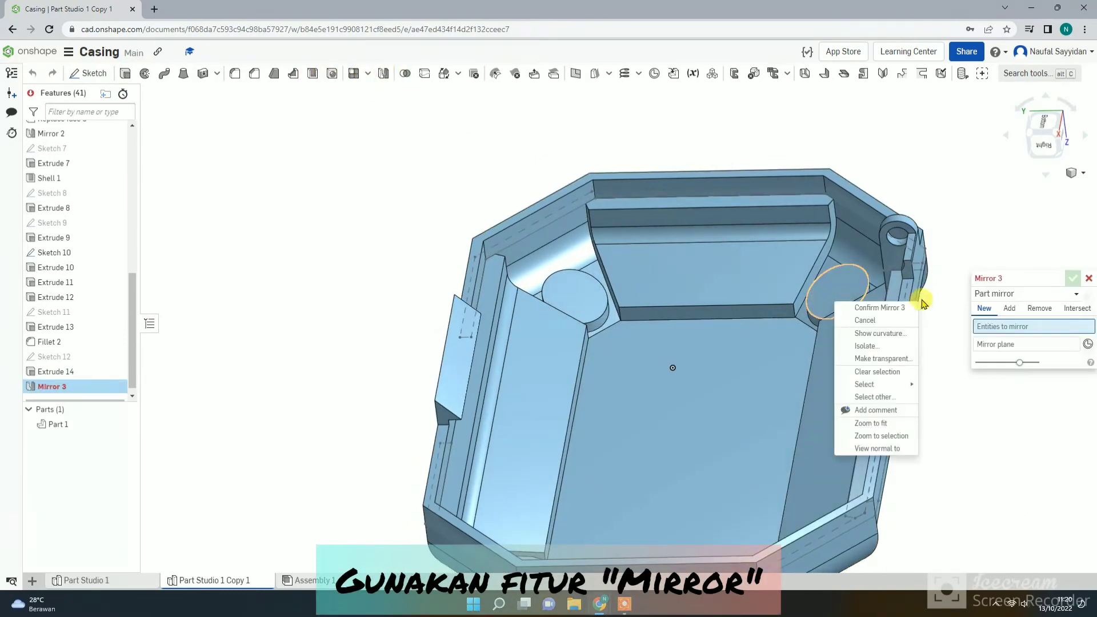
left_click(977, 231)
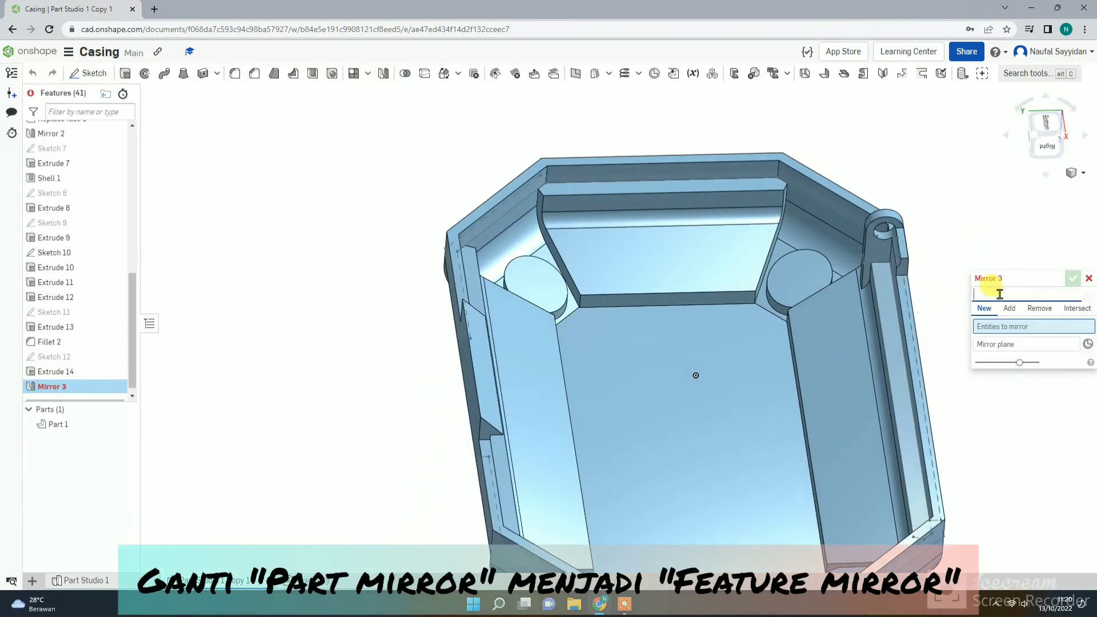
left_click(999, 293)
left_click(997, 320)
right_click_drag(932, 238, 919, 263)
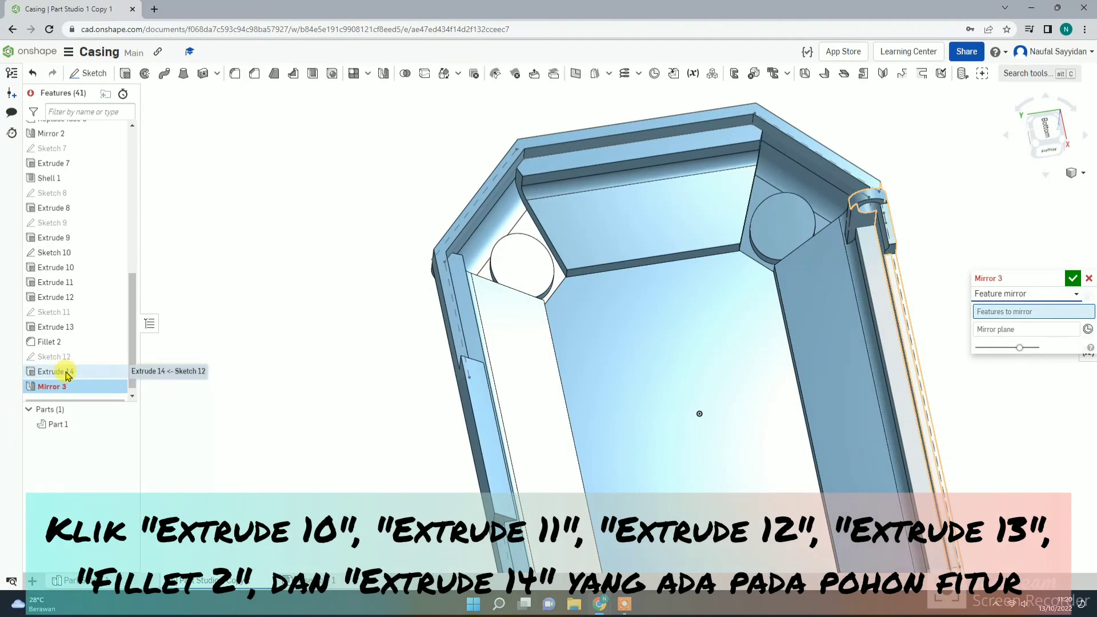
left_click(57, 371)
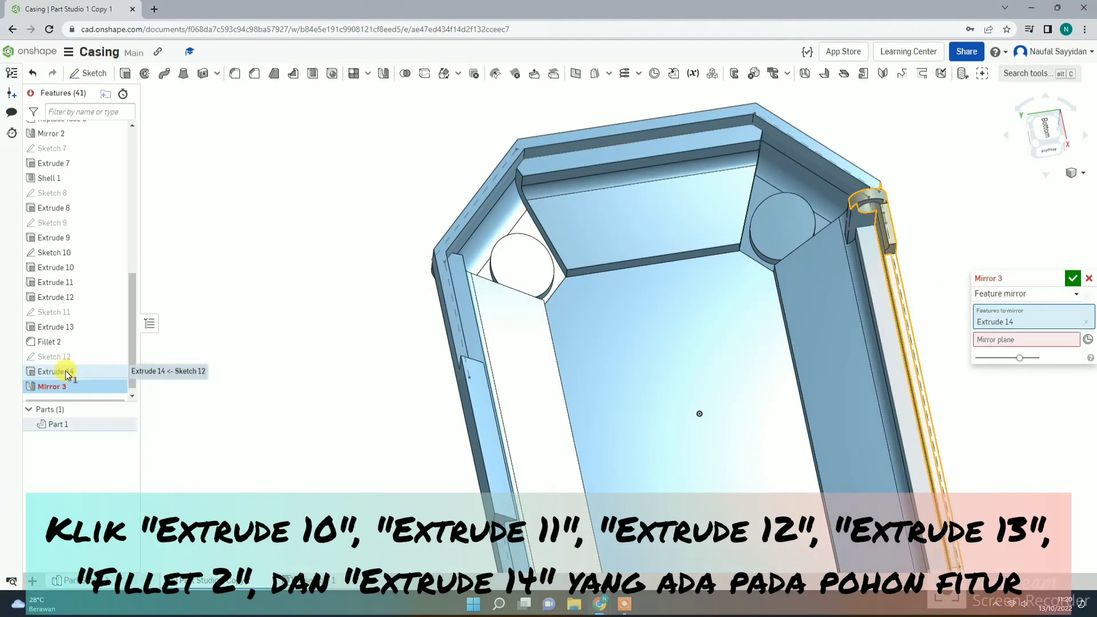
left_click(83, 341)
left_click(83, 324)
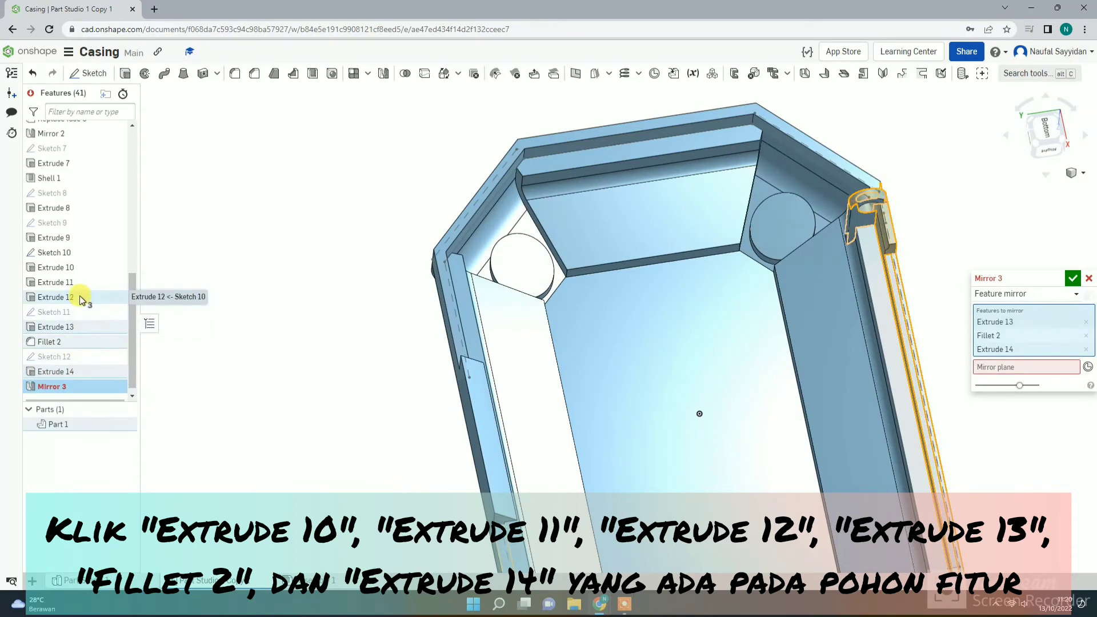
left_click(80, 296)
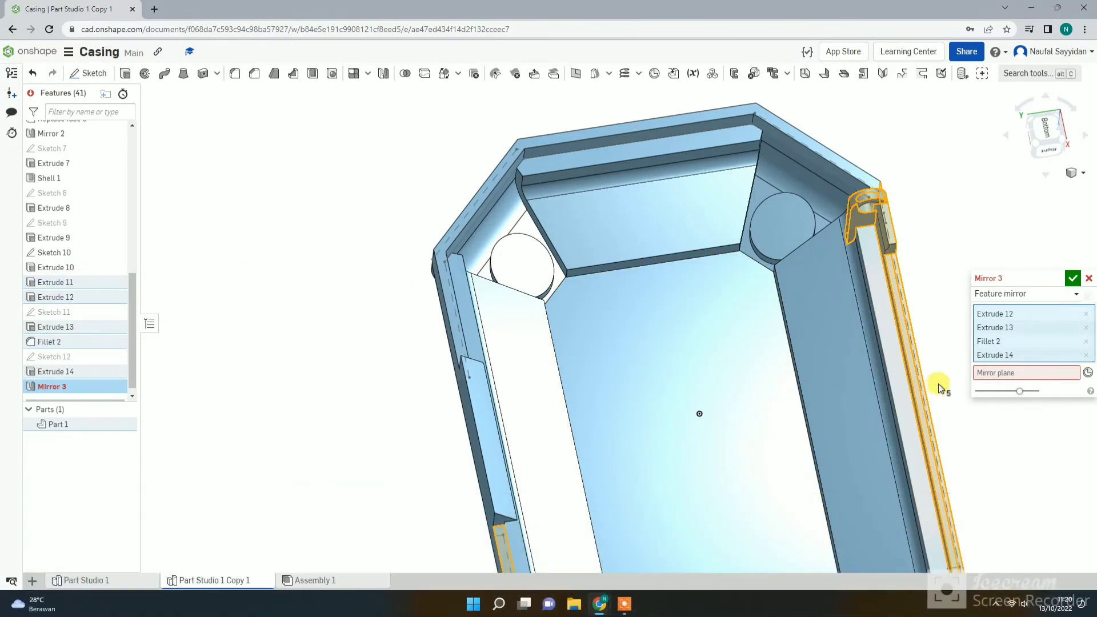
Step: Use the Right plane as the mirror plane, add Extrude 10 to the mirrored features and complete the mirror
left_click(990, 374)
left_click(1043, 134)
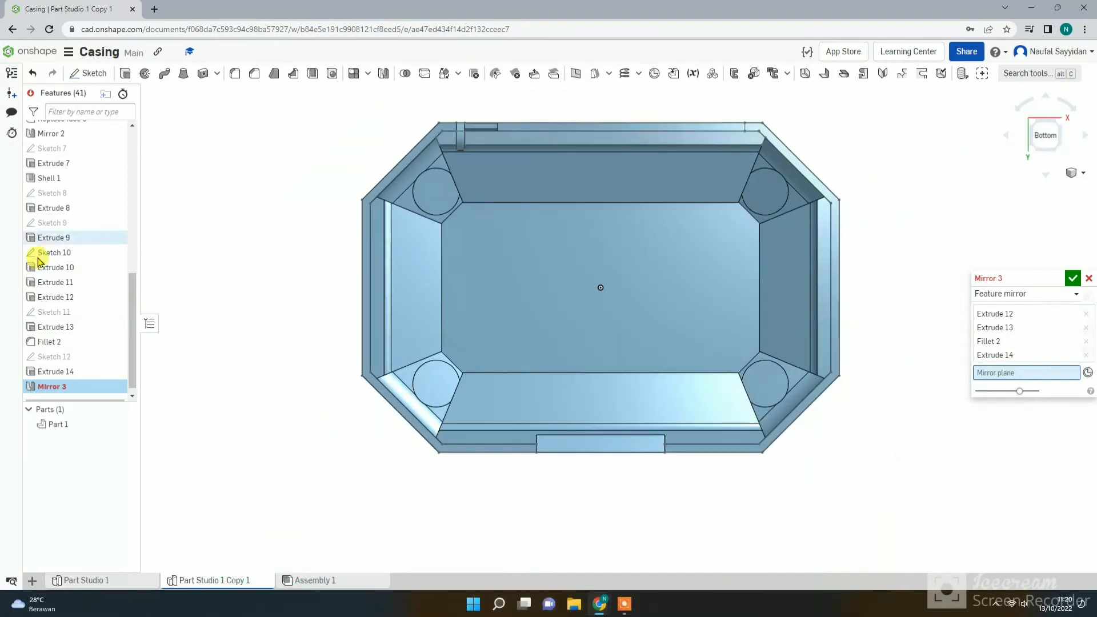
scroll(80, 166, "up", 6)
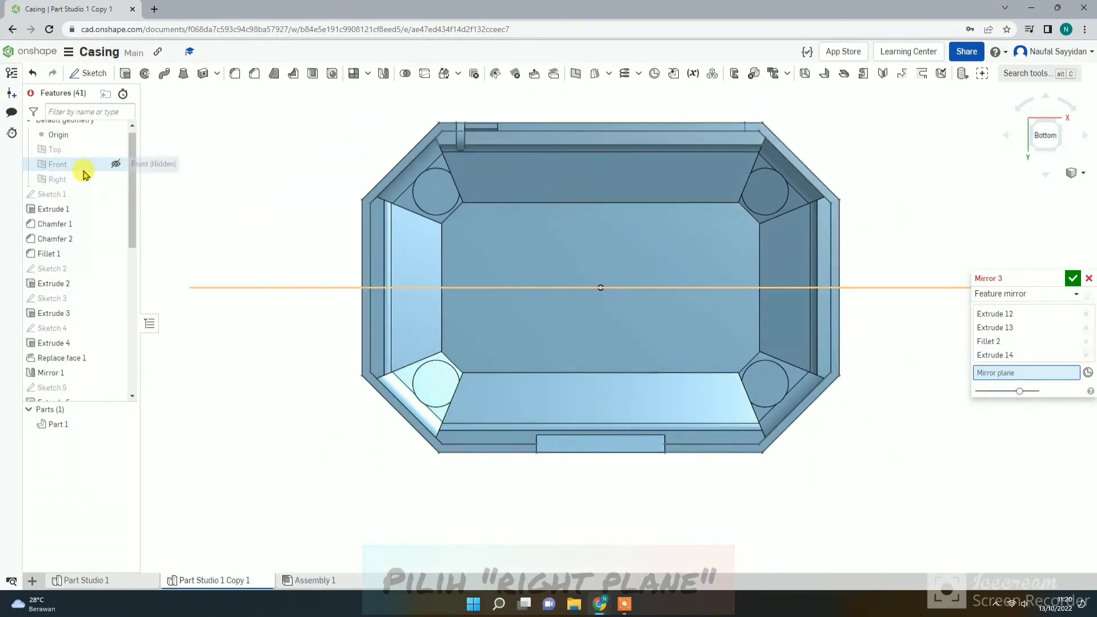
left_click(137, 184)
right_click_drag(629, 163, 430, 171)
left_click(978, 336)
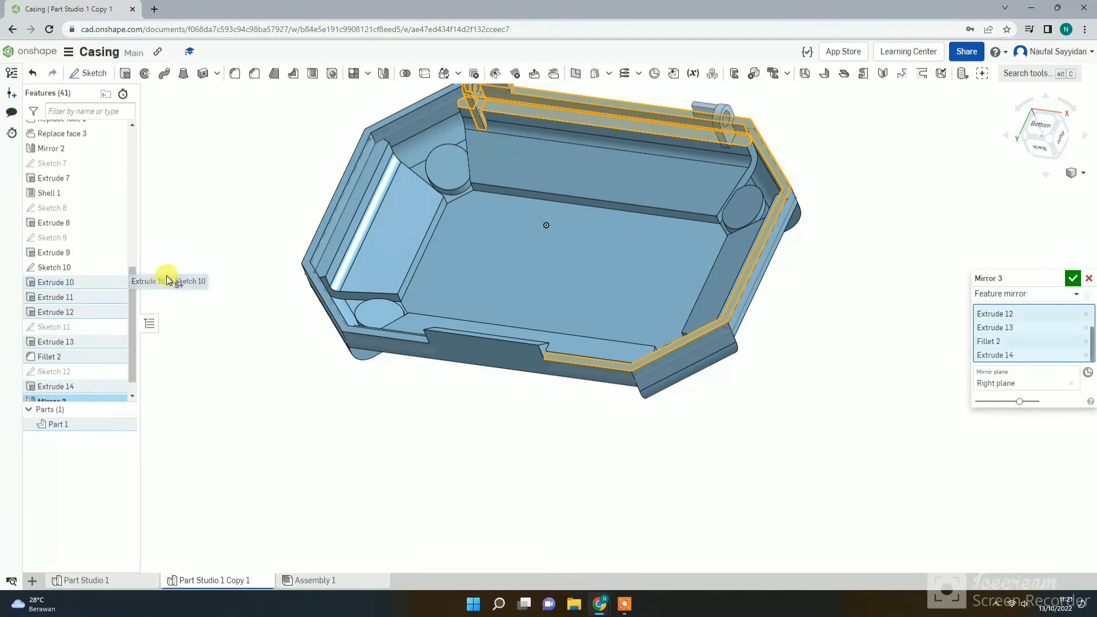
left_click(1071, 278)
Step: Start a sketch on the flat rim face beneath the recess on the casing's short side, viewed from the right
scroll(634, 100, "down", 3)
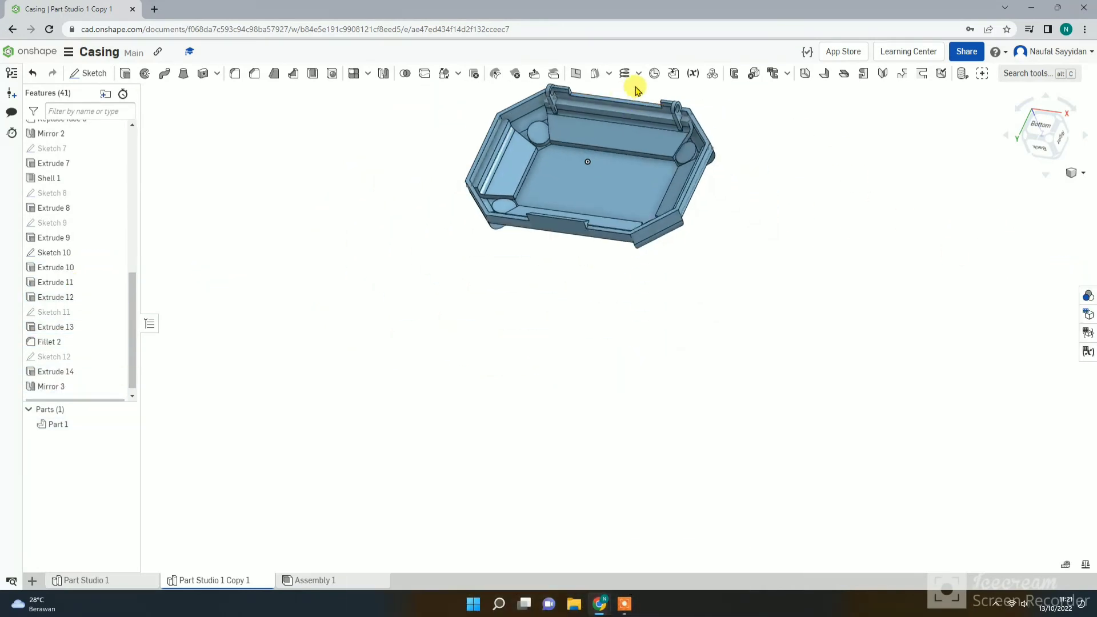
left_click(1041, 126)
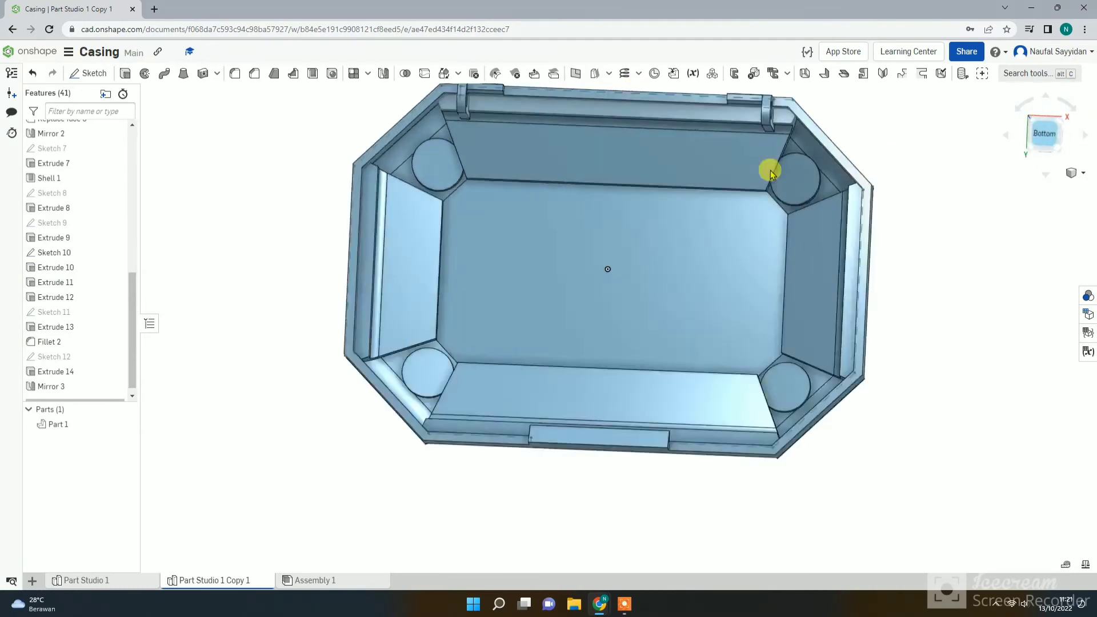
scroll(551, 190, "down", 3)
right_click_drag(551, 190, 514, 262)
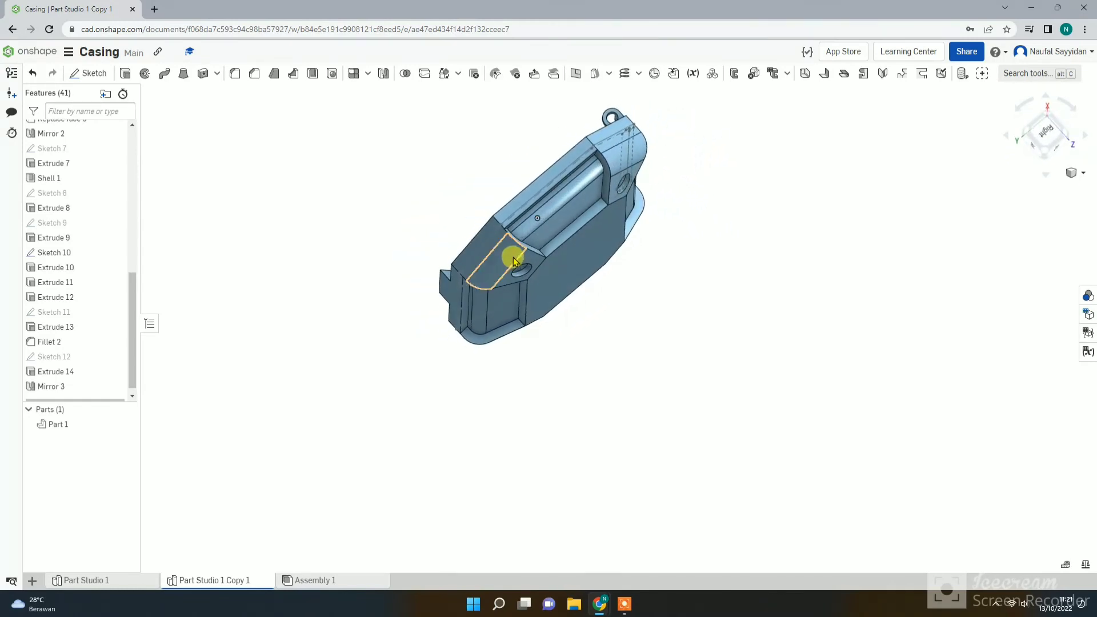
right_click_drag(421, 246, 421, 232)
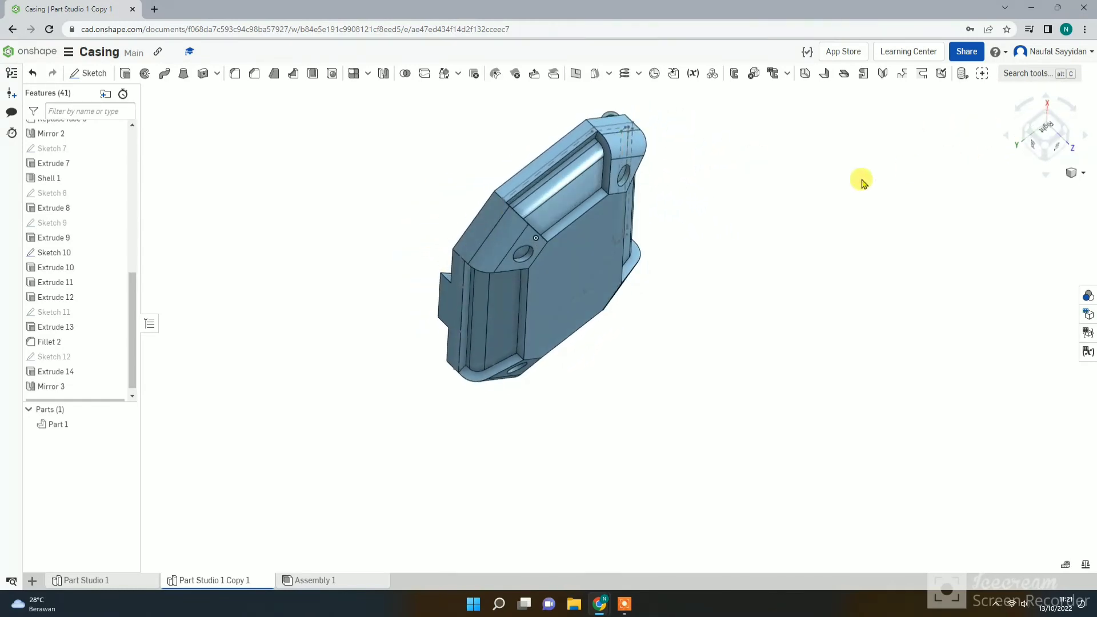
left_click(105, 80)
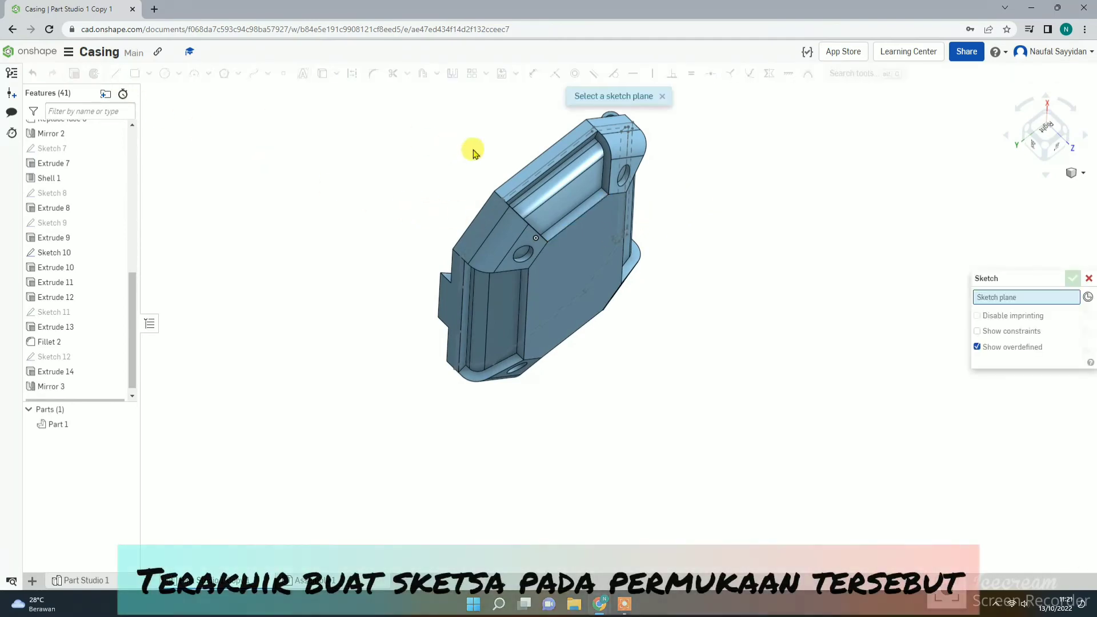
left_click(538, 168)
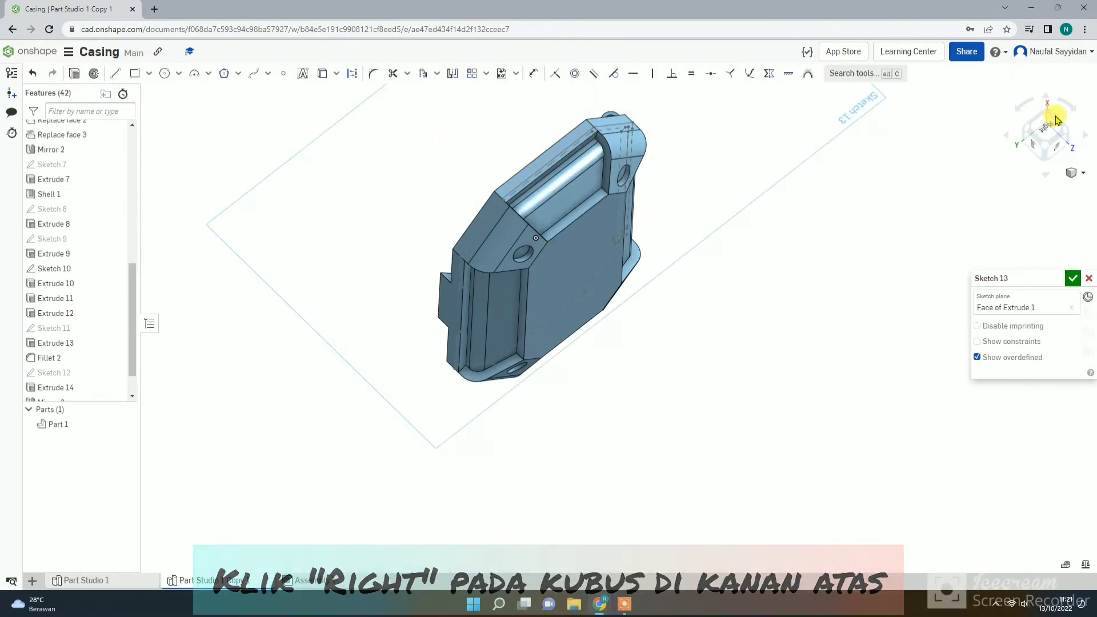
left_click(1034, 137)
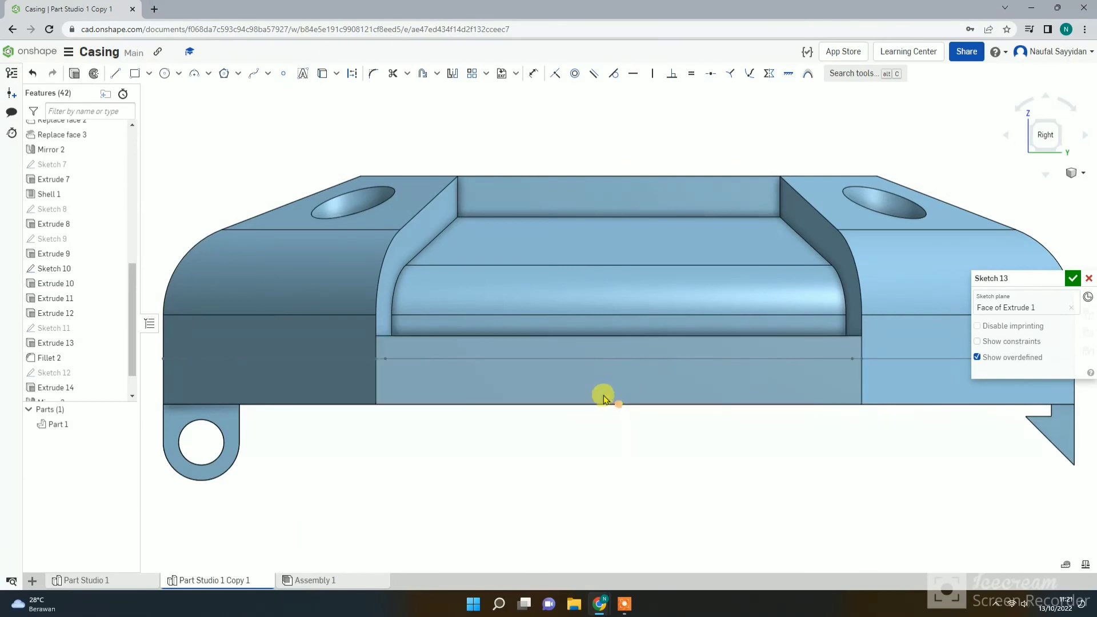
Step: Draw a center point rectangle about 11.4 mm wide and 4.3 mm high, centred on the origin
left_click(151, 77)
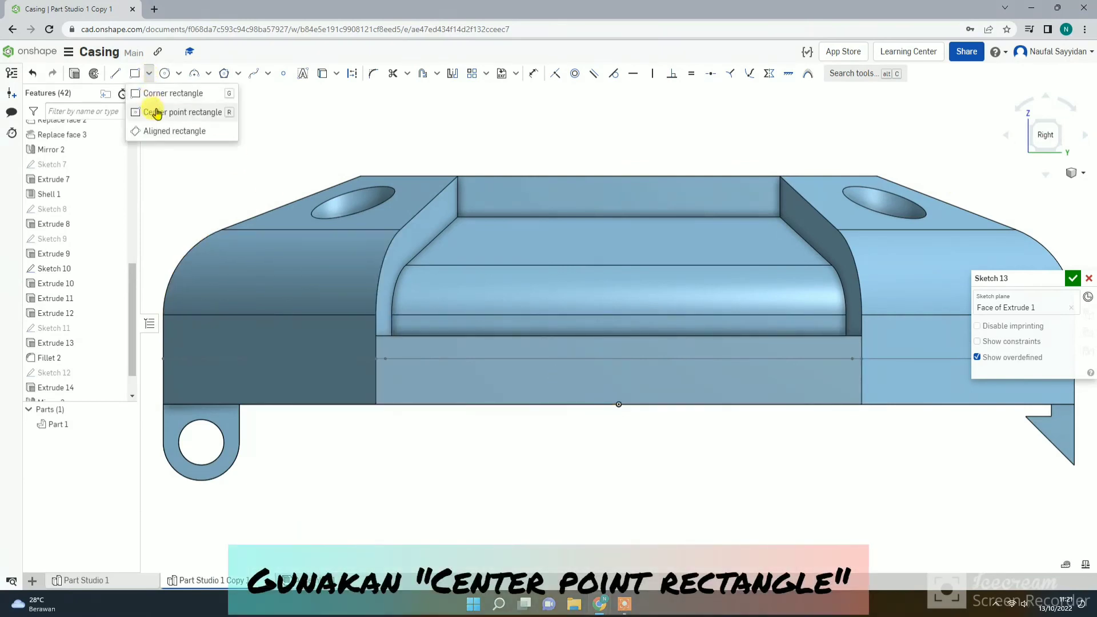
left_click(155, 111)
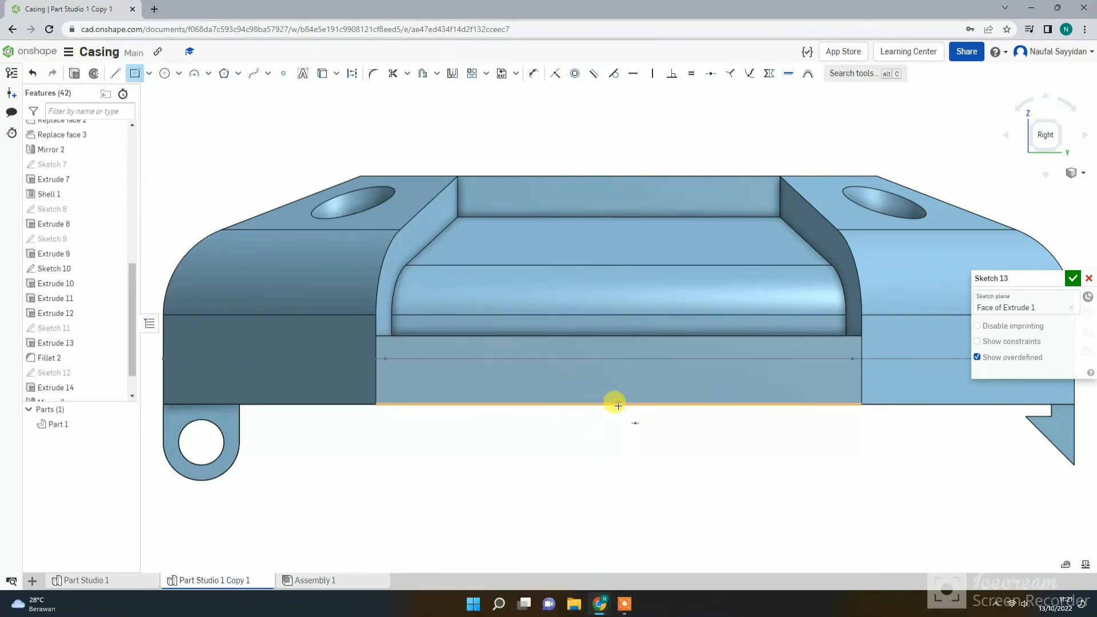
left_click(618, 405)
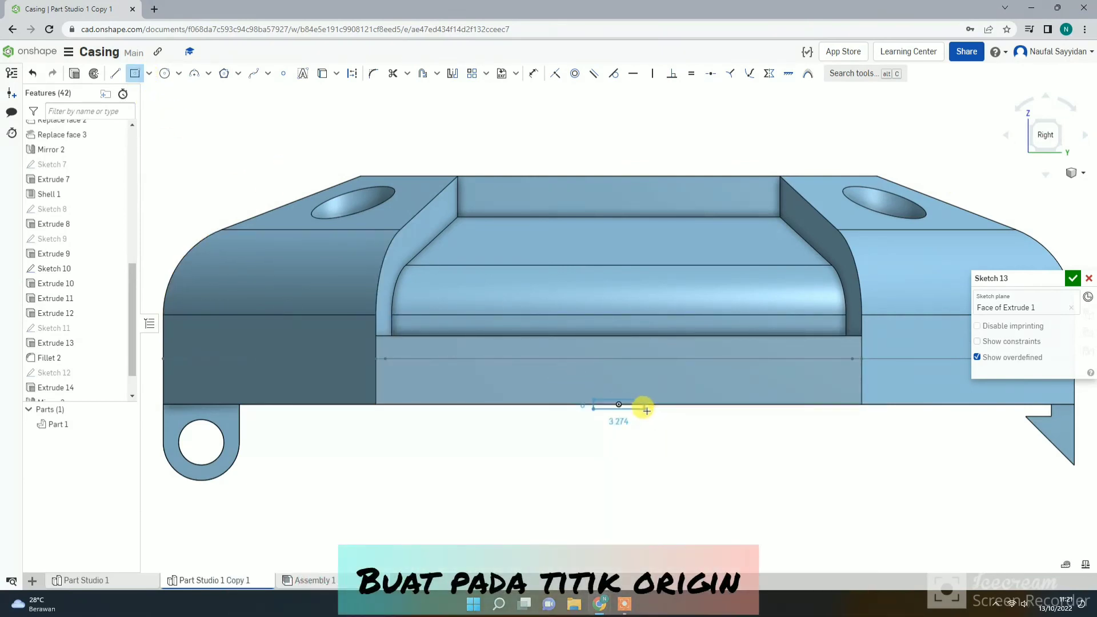
left_click(705, 435)
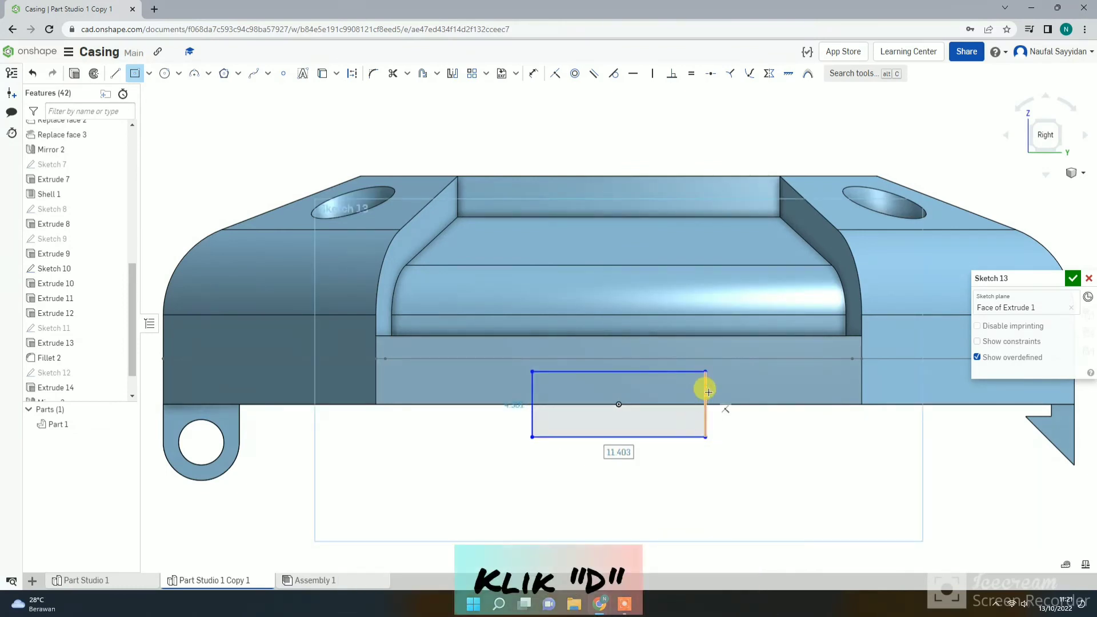
Step: Dimension the rectangle's upper corner 2.9 mm below the rim face's upper edge
key("d")
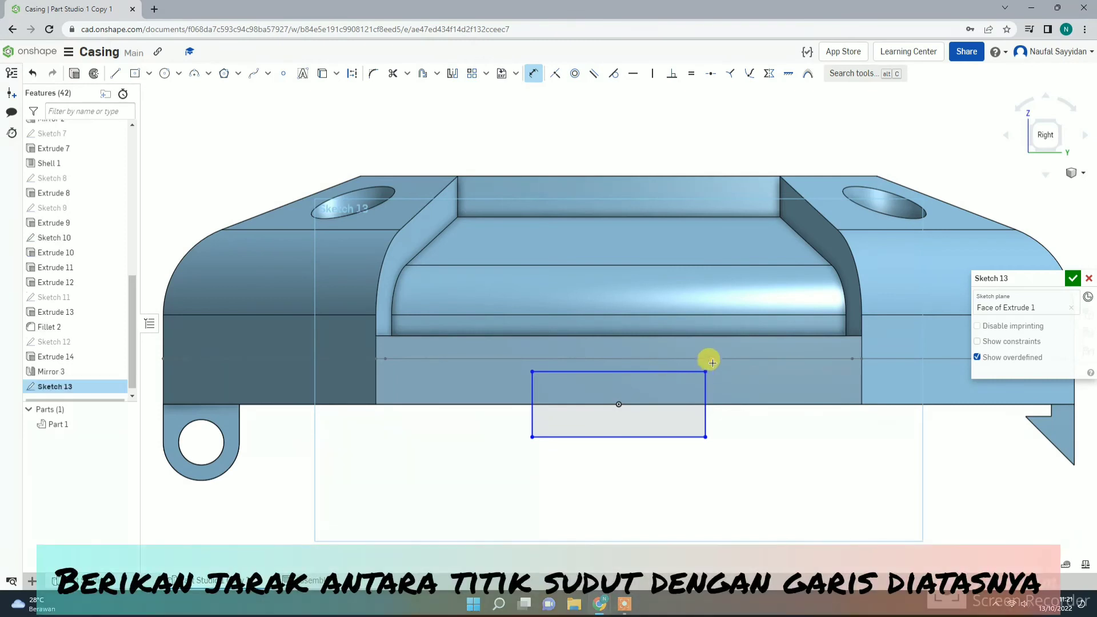
left_click(709, 338)
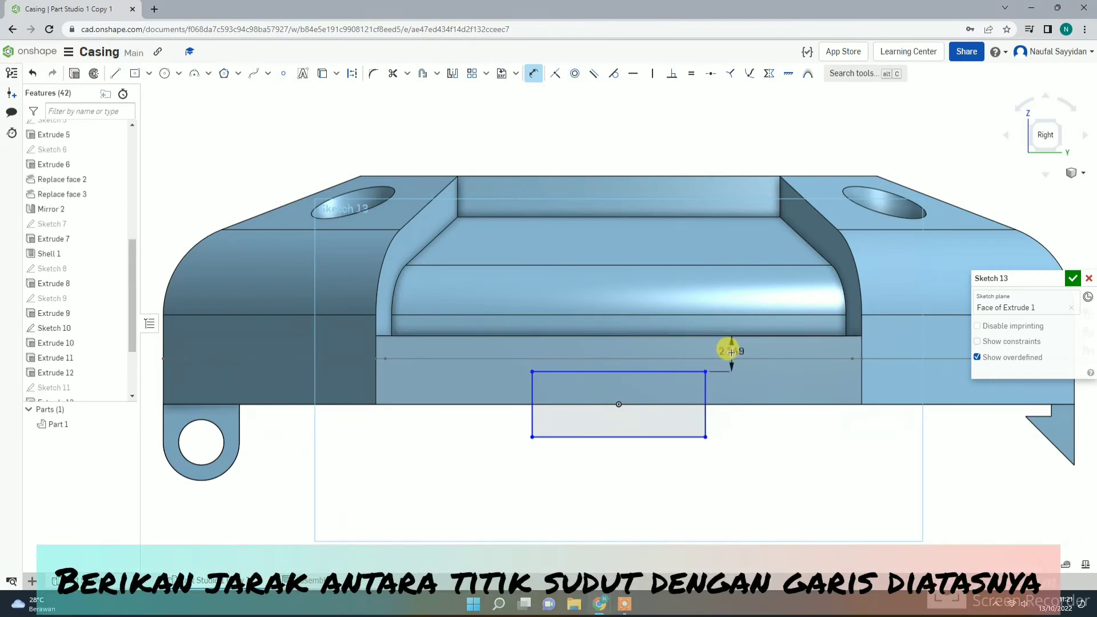
left_click(731, 352)
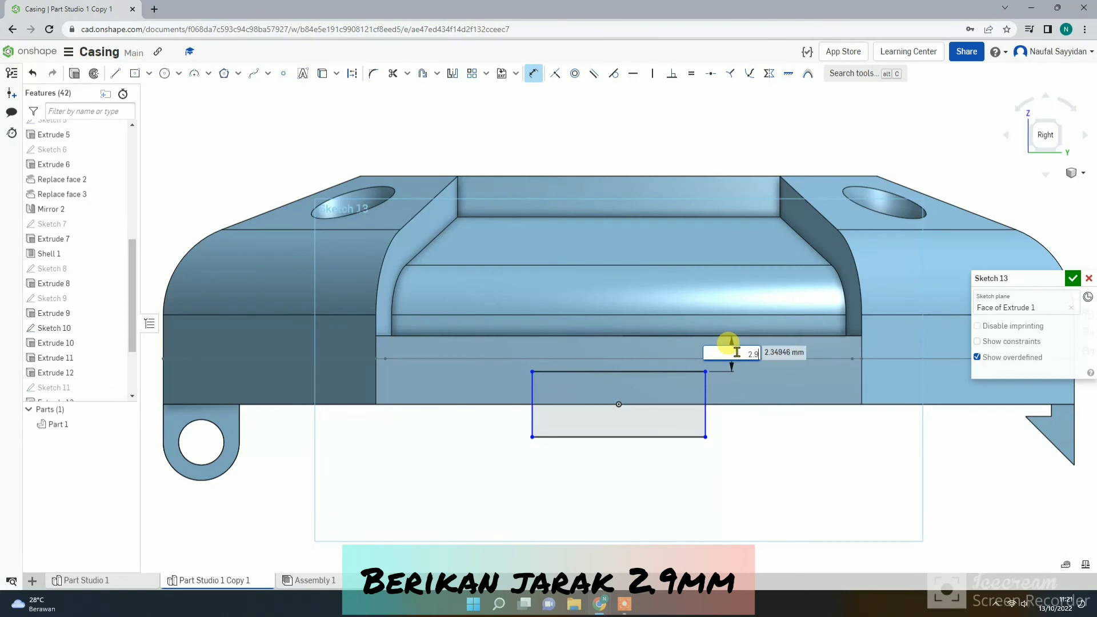
key("Return")
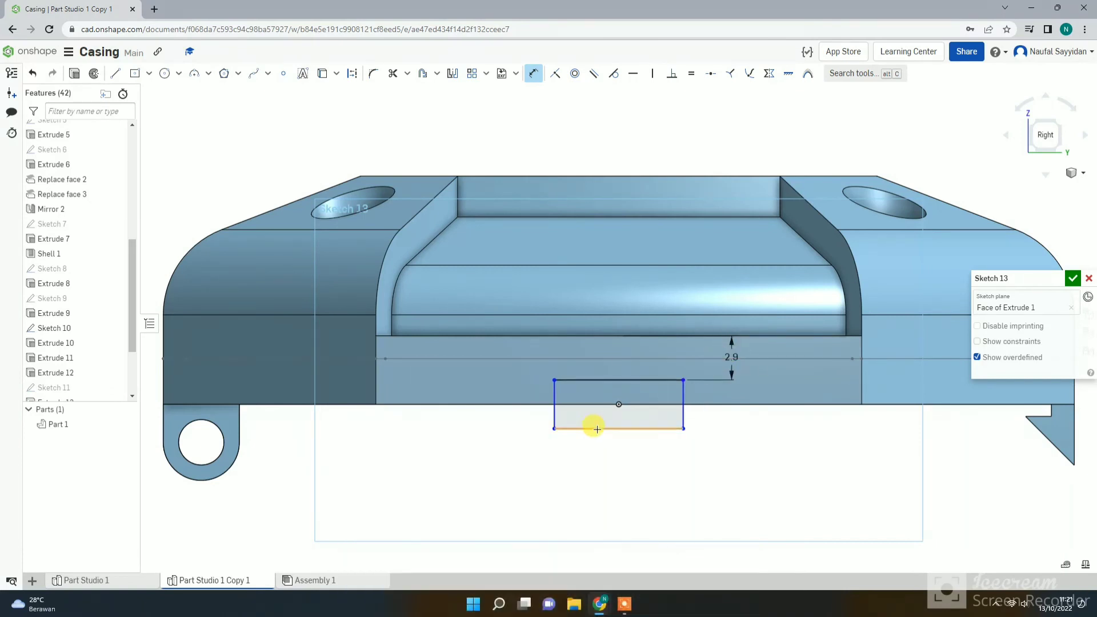
Step: Dimension the rectangle's lower edge to 5.5 mm wide and finish the sketch
left_click(597, 429)
left_click(600, 450)
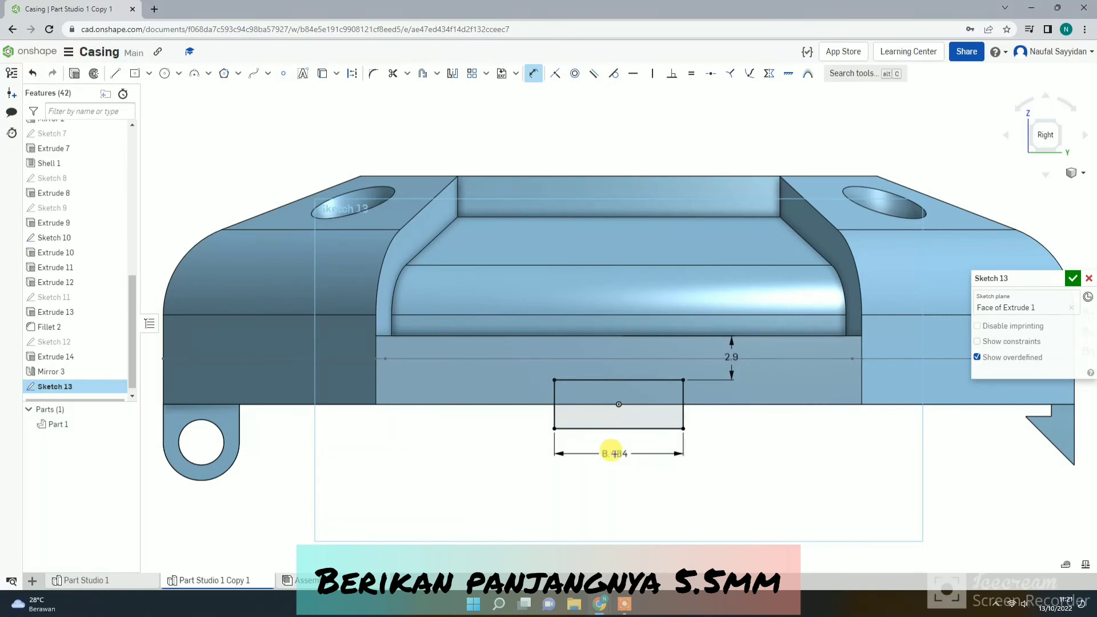
type("5.5")
key("Return")
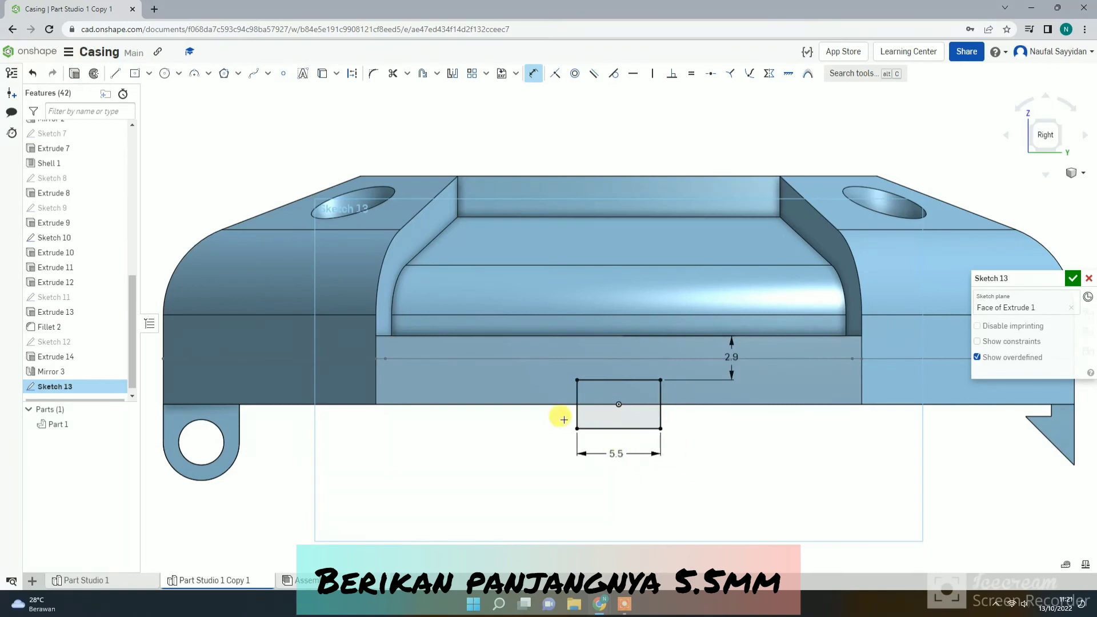
left_click(1072, 279)
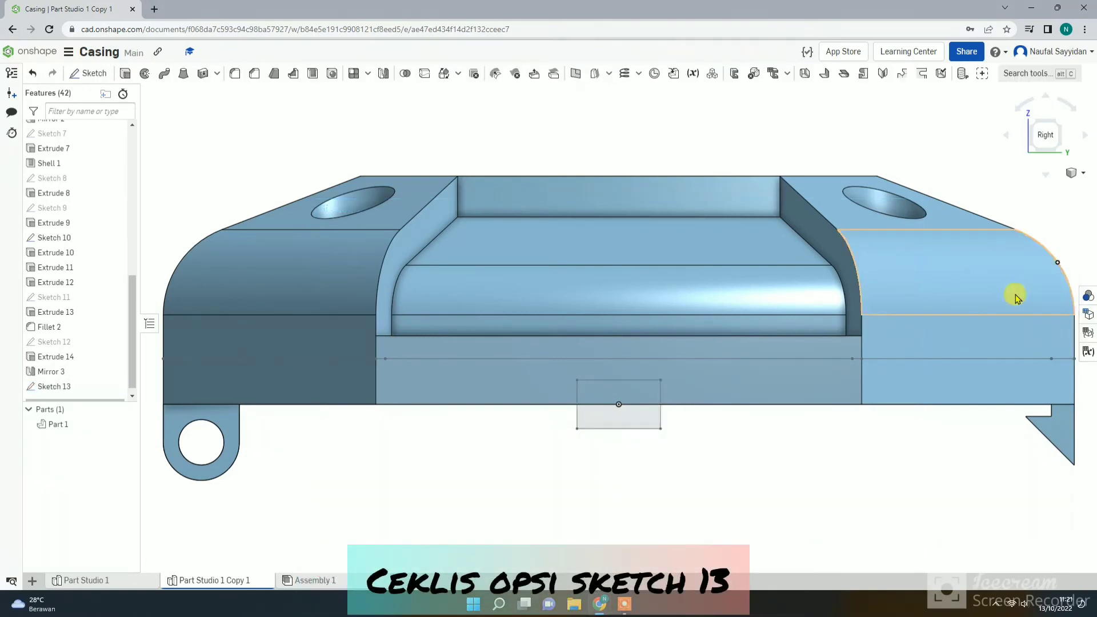
Step: Cut the rectangle's upper region out of the short side with a blind 25 mm Remove extrude
left_click(125, 77)
left_click(642, 394)
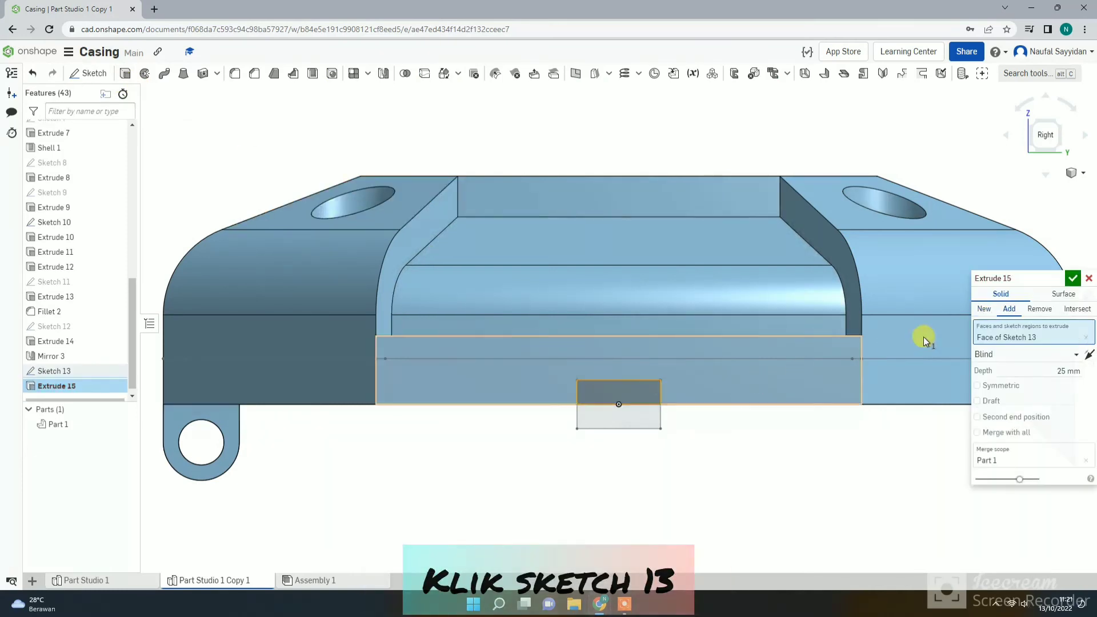
left_click(1039, 308)
left_click(1072, 278)
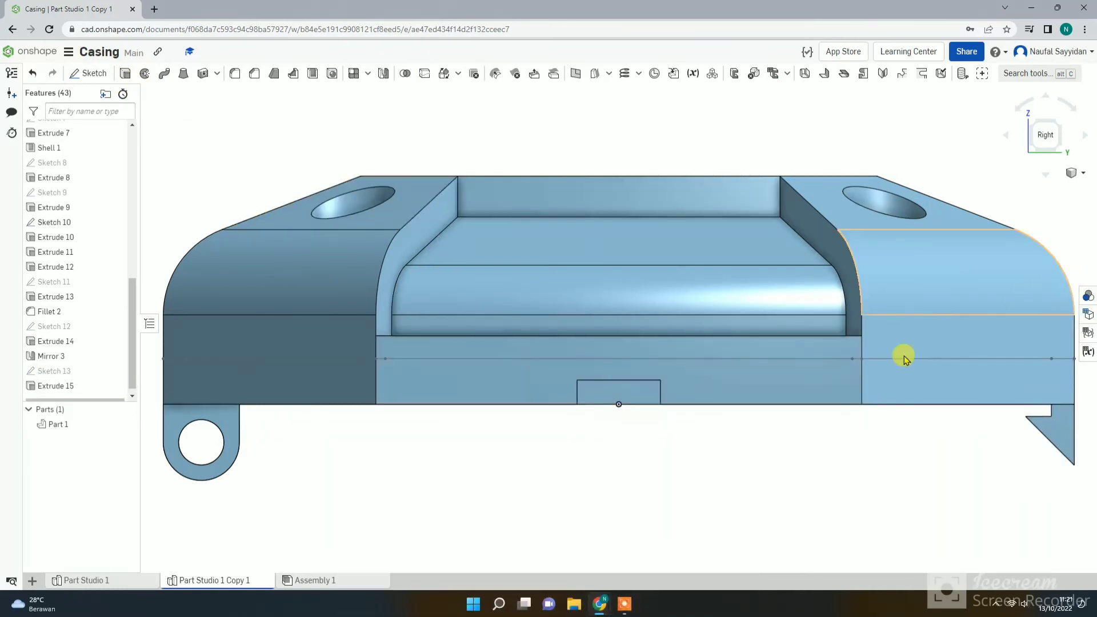
mouse_move(636, 393)
right_mouse_down()
mouse_move(636, 378)
mouse_move(631, 392)
right_mouse_up()
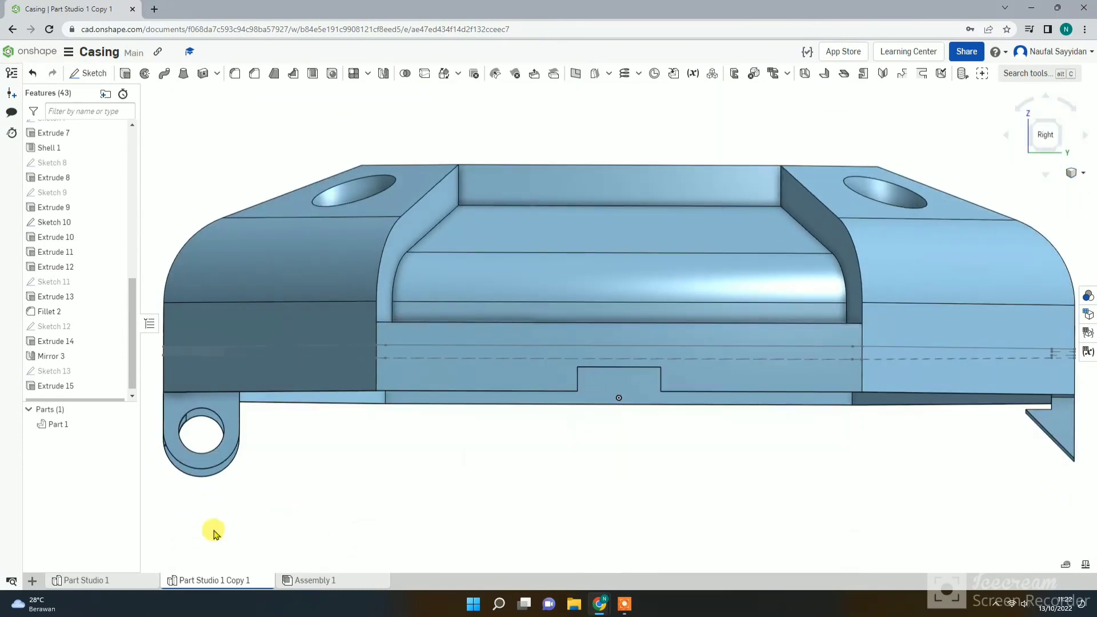
Step: Switch to Part Studio 1 and start a sketch on the short side's flat rim face, viewed from the left
left_click(140, 583)
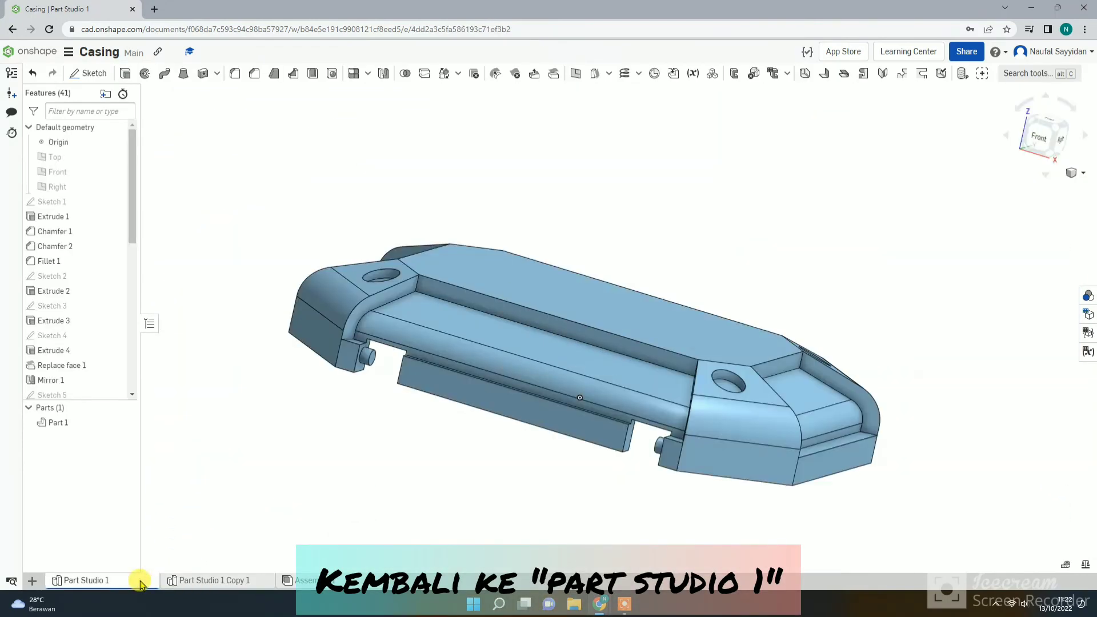
right_click_drag(277, 477, 539, 487)
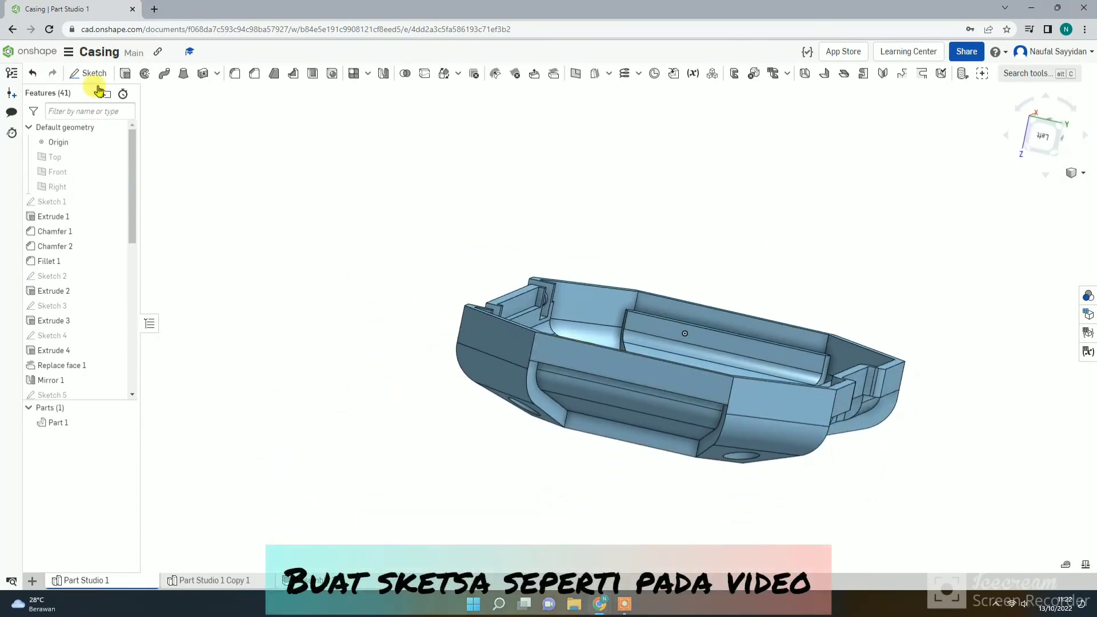
left_click(628, 365)
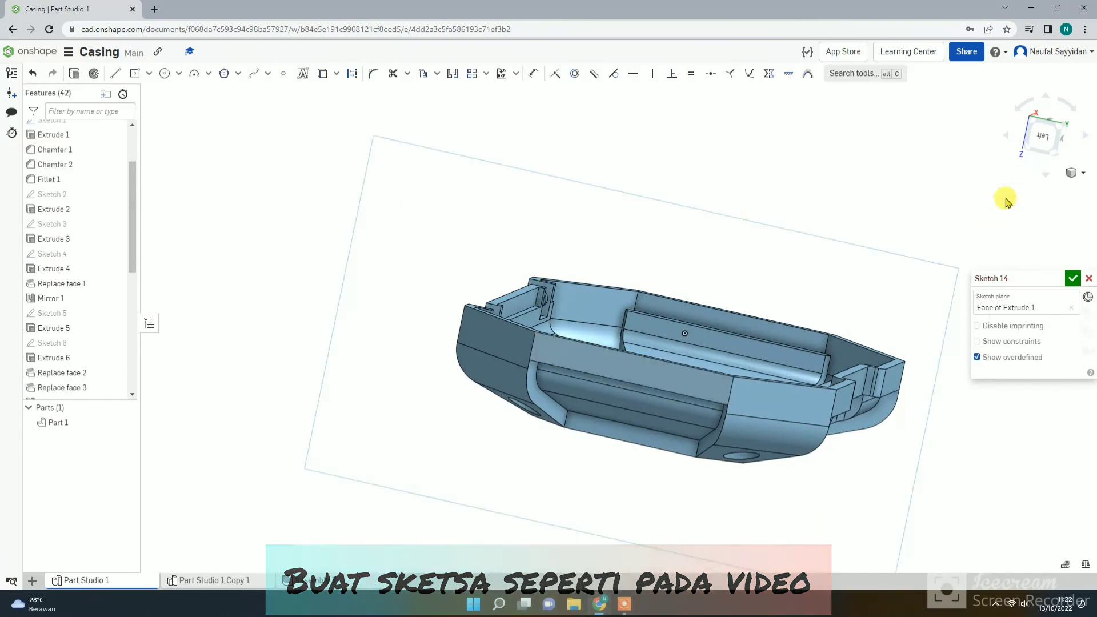
left_click(1042, 145)
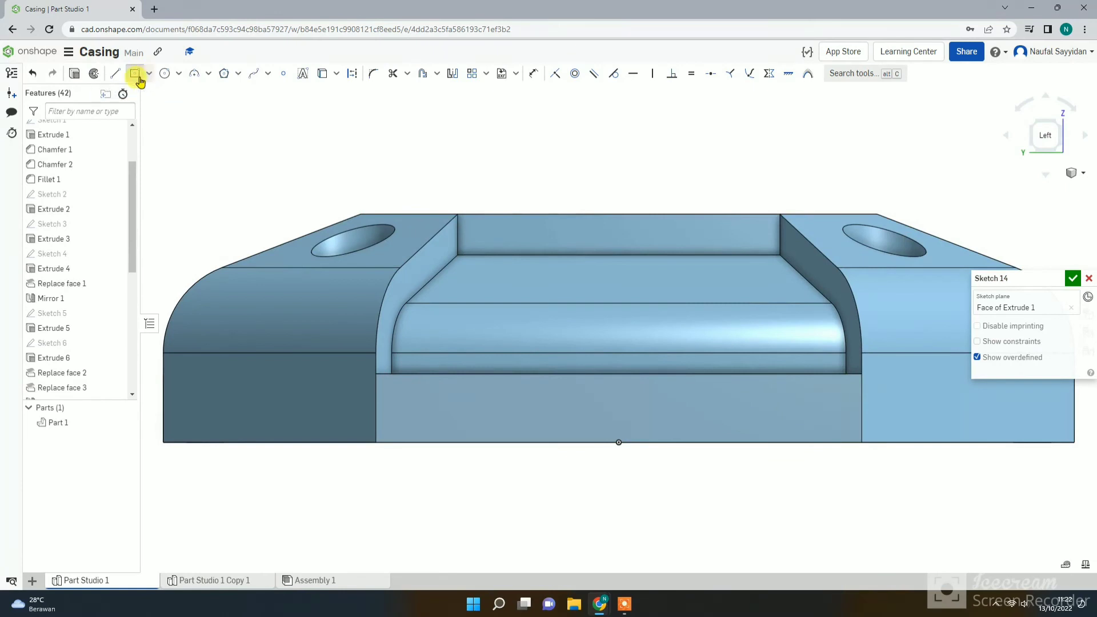
Step: Draw a center point rectangle about 8.5 mm wide, centred on the origin
left_click(136, 77)
left_click(619, 442)
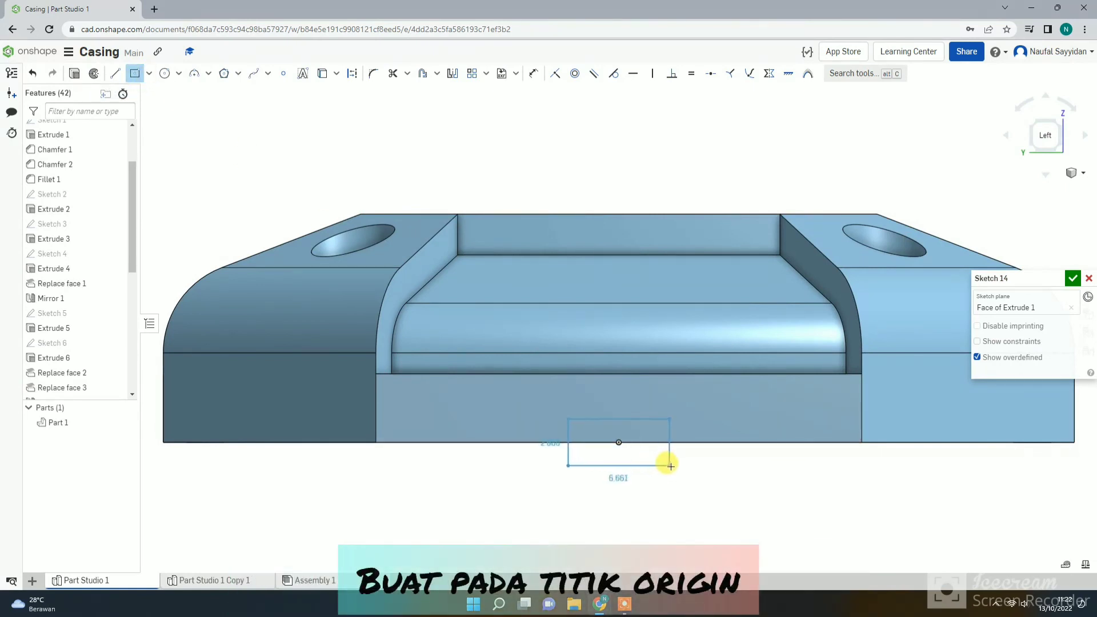
left_click(684, 418)
Step: Dimension the rectangle 2.9 mm below the rim face's upper edge and 5.5 mm wide
key("d")
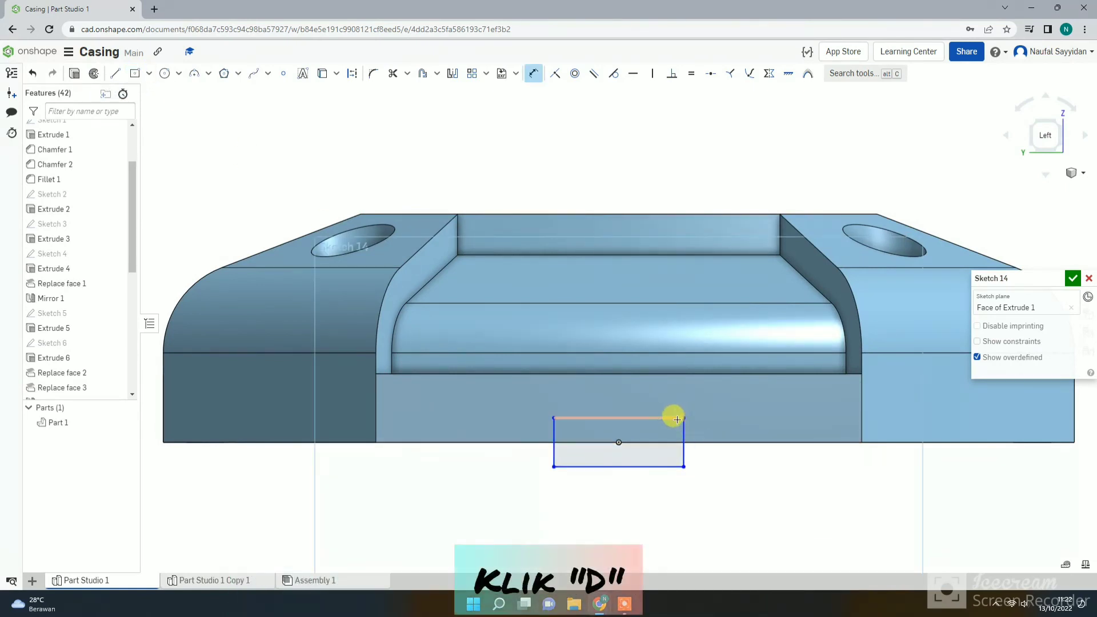
left_click(682, 418)
left_click(683, 375)
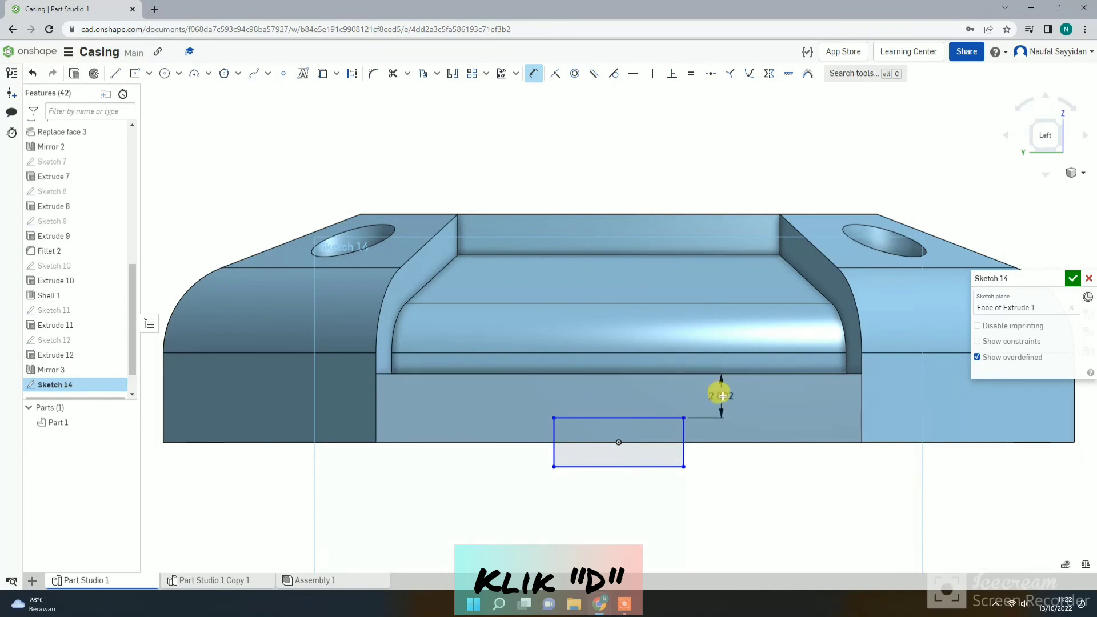
left_click(720, 393)
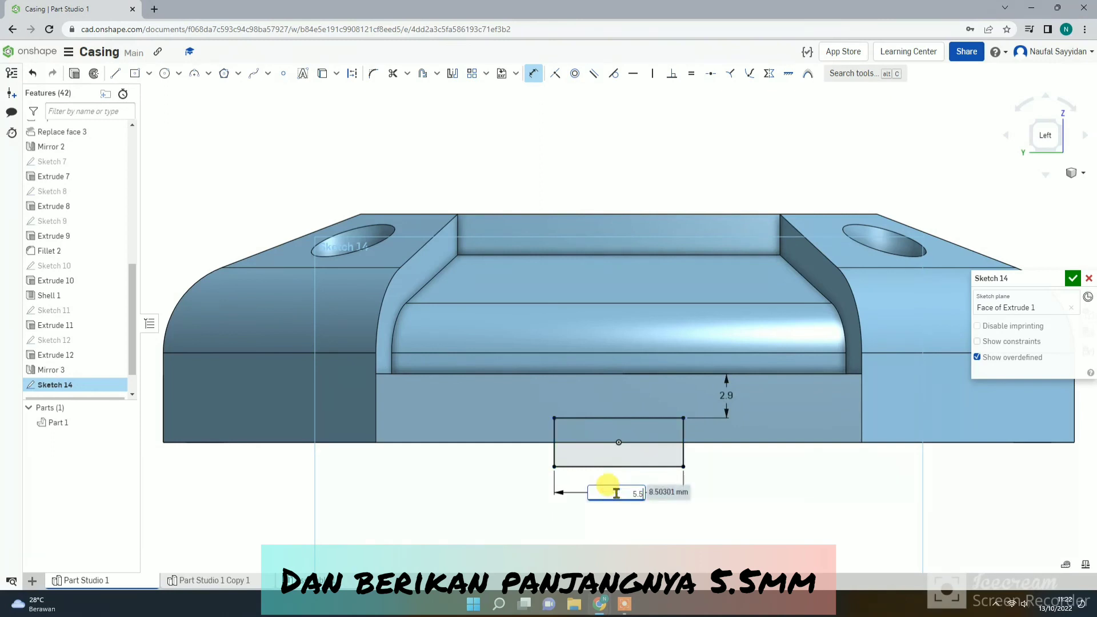
key("Return")
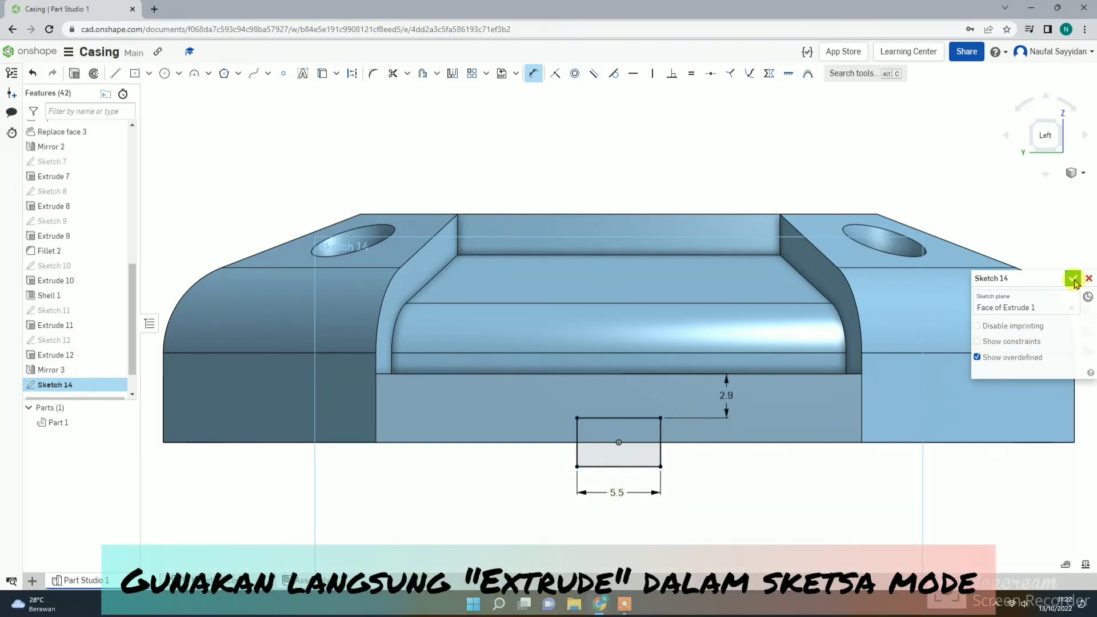
Step: Cut the whole rectangle out of the short side with a blind 25 mm Remove extrude
left_click(73, 74)
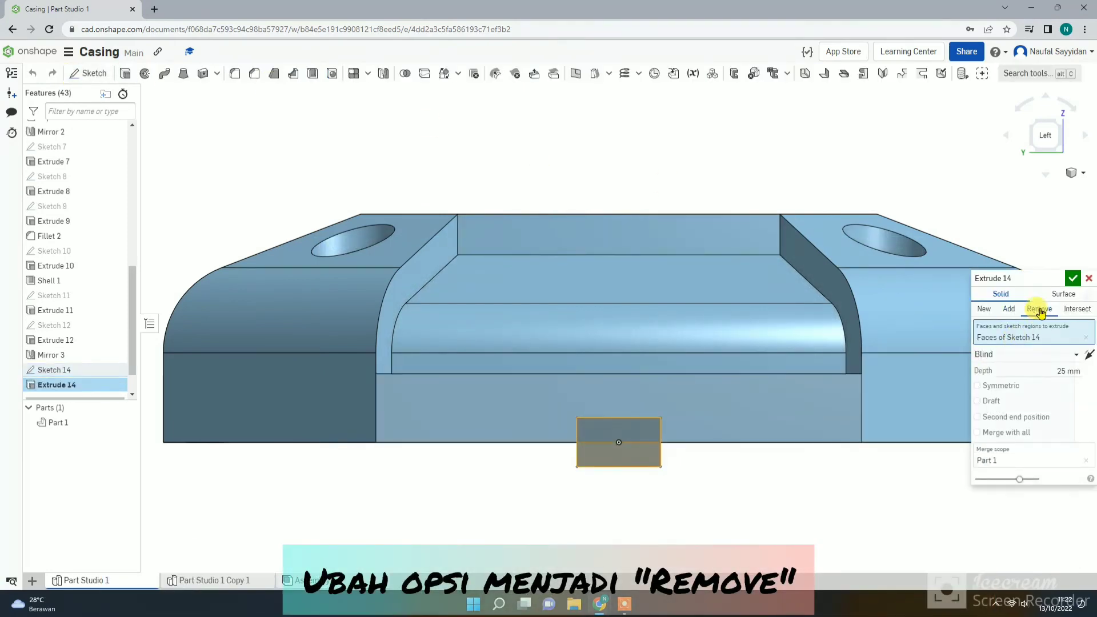
left_click(1073, 278)
right_click_drag(673, 516, 675, 503)
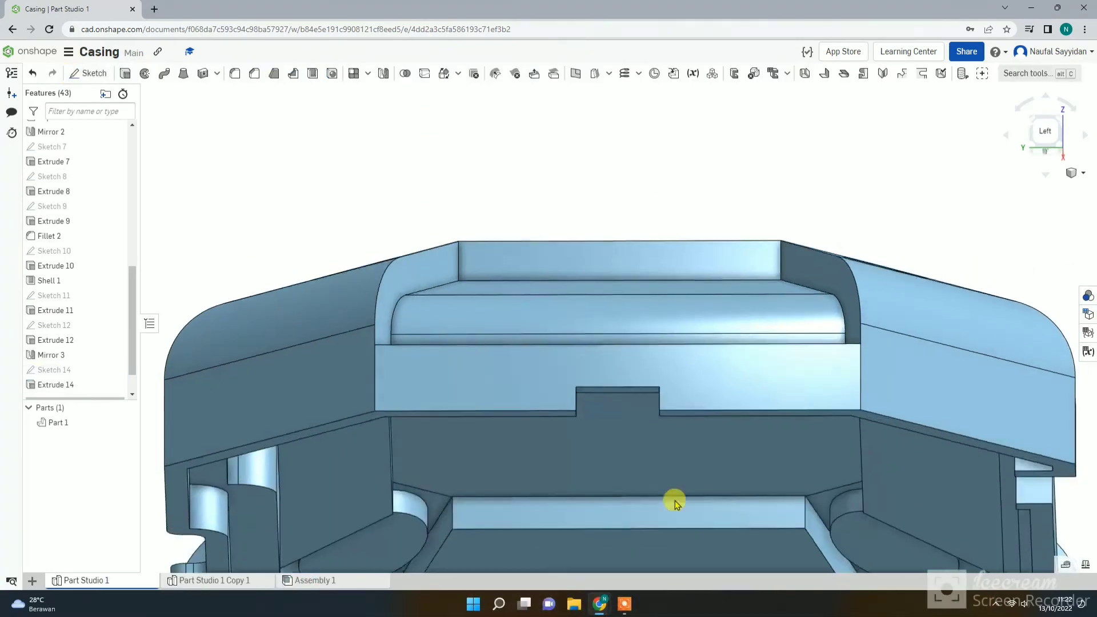
Step: Start a fillet on the casing's inner floor edge at the short side with a 3.3 mm radius
scroll(668, 457, "down", 5)
right_click_drag(661, 426, 798, 318)
right_click_drag(583, 340, 591, 366)
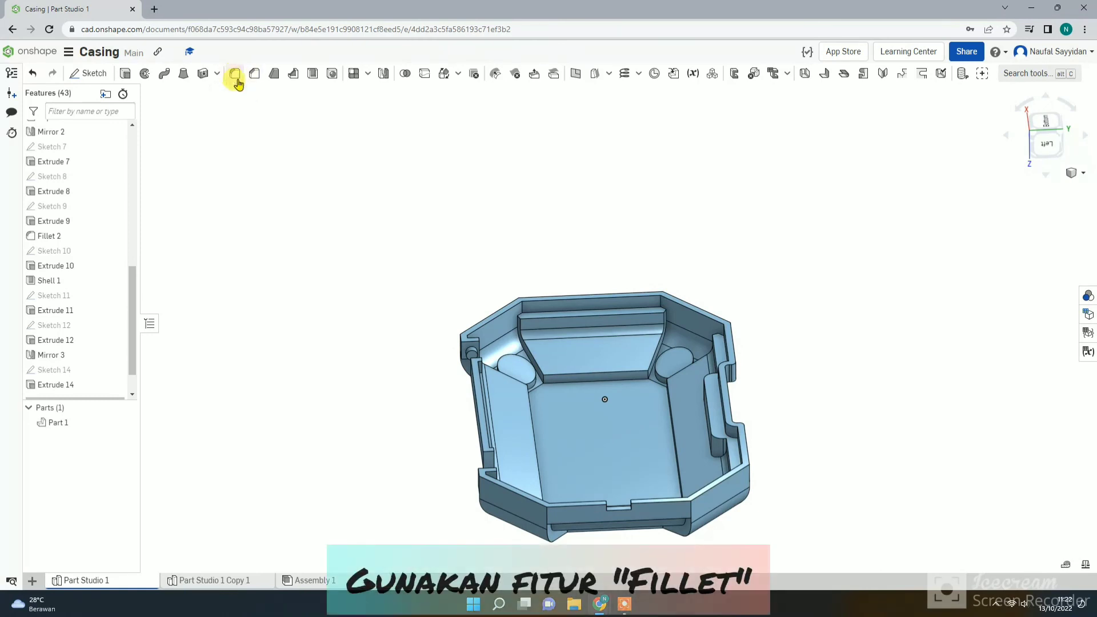
left_click(234, 75)
left_click(563, 378)
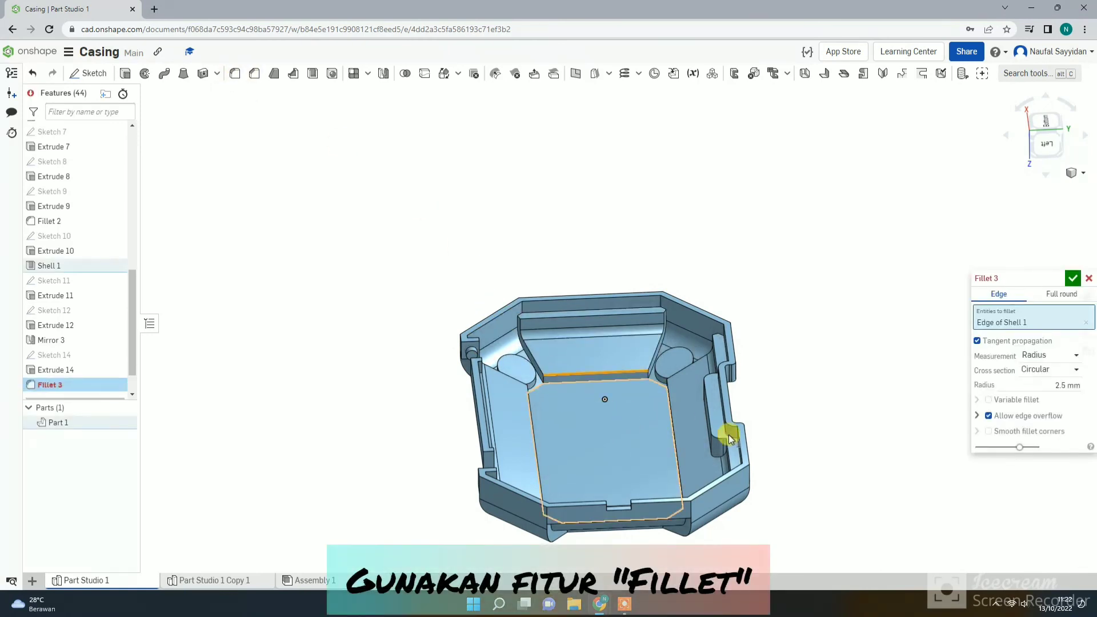
left_click(1057, 385)
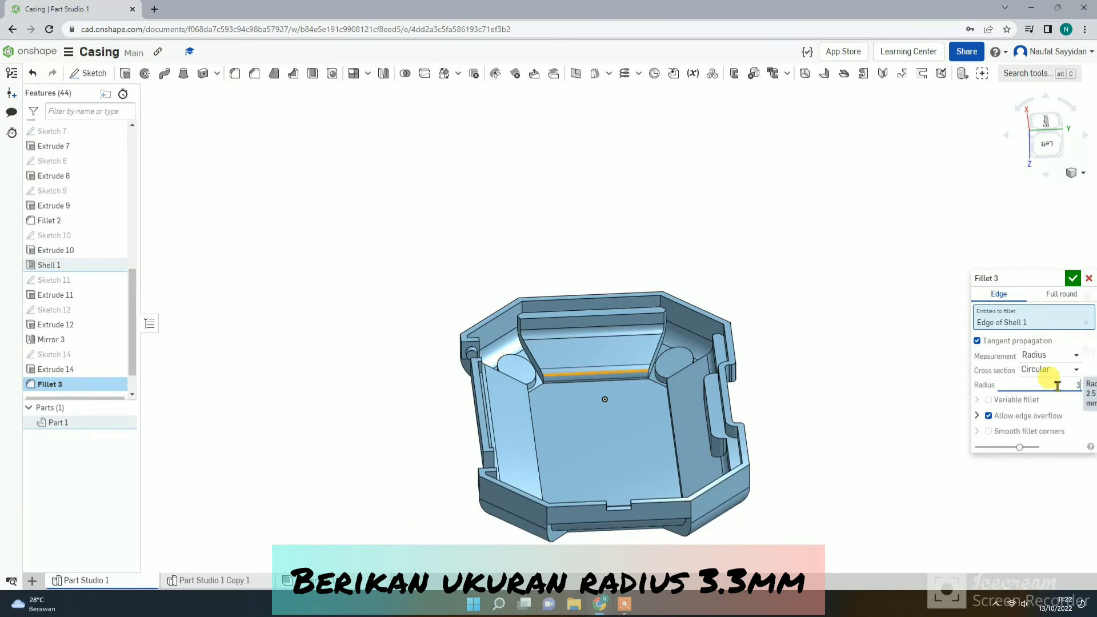
right_click_drag(775, 406, 674, 430)
Step: Add the two long inner floor edges and the opposite short one to the fillet and complete it
left_click(525, 444)
left_click(535, 441)
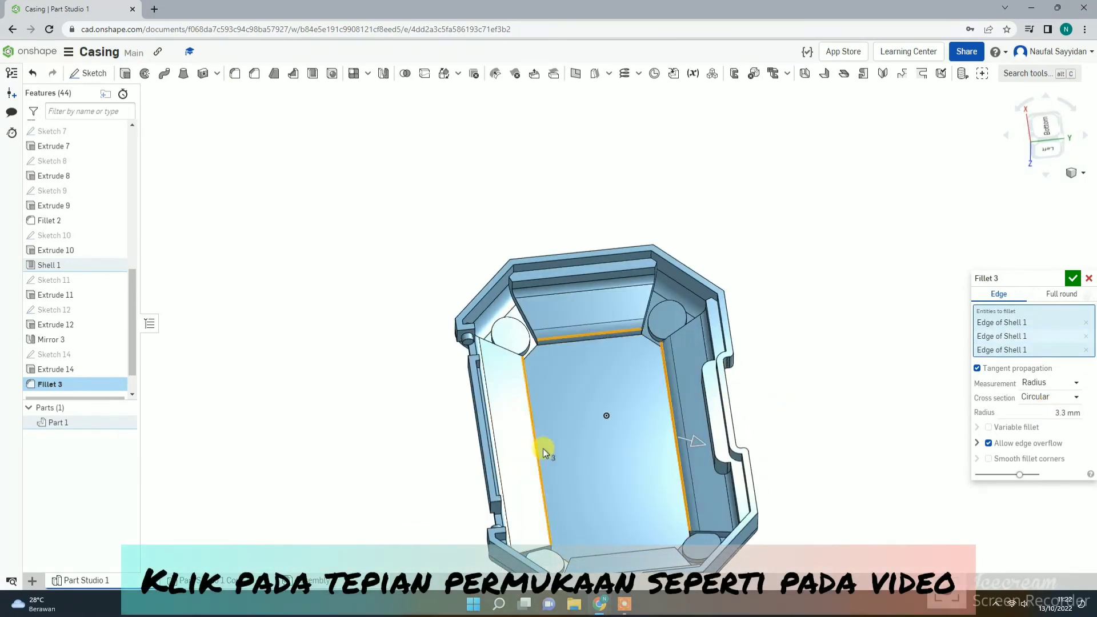
right_click_drag(542, 448, 661, 531)
left_click(661, 531)
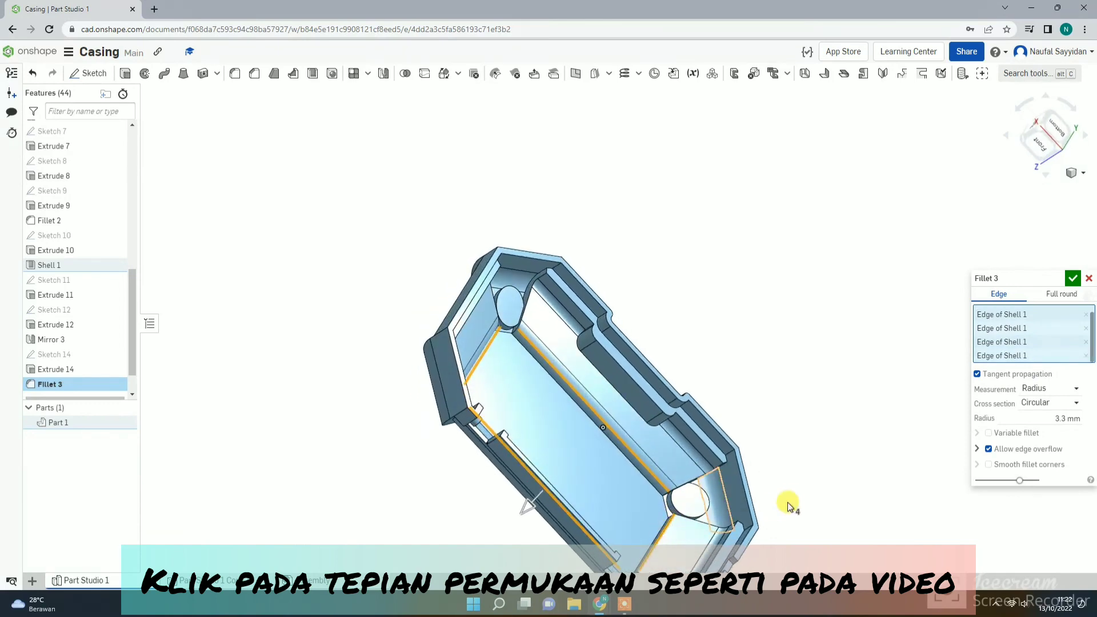
right_click_drag(839, 457, 906, 397)
left_click(1074, 278)
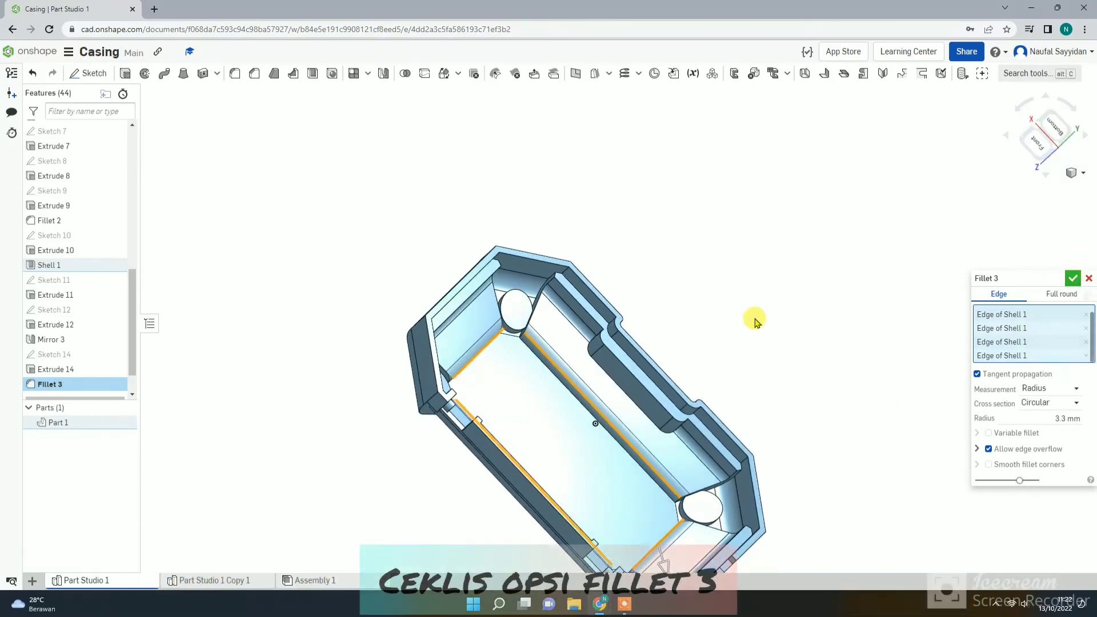
mouse_move(754, 318)
right_mouse_down()
mouse_move(678, 314)
mouse_move(350, 495)
right_mouse_up()
Step: Switch to Part Studio 1 Copy 1 and start a 3.3 mm fillet on a long inner floor edge opposite the hinge tabs
left_click(247, 581)
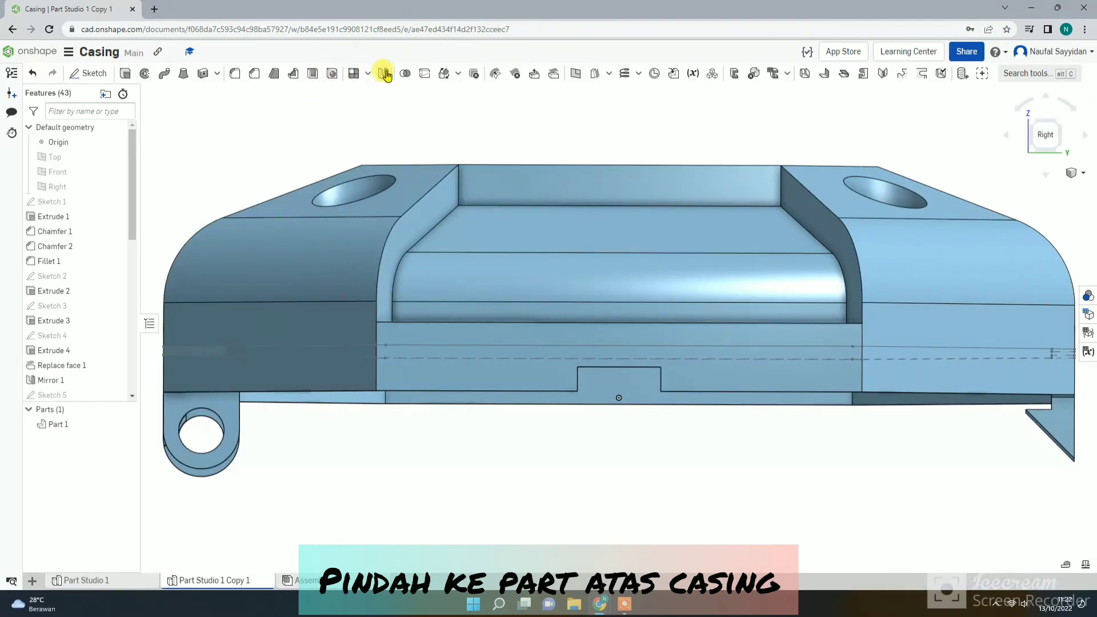
left_click(234, 73)
right_click_drag(558, 489, 558, 471)
scroll(558, 470, "down", 4)
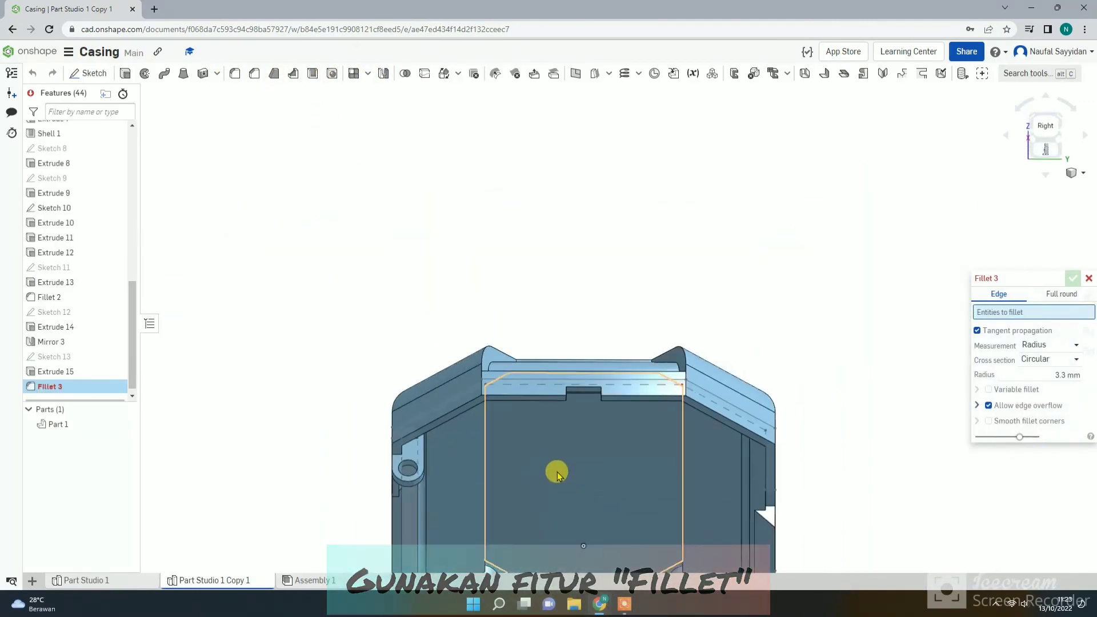
right_click_drag(561, 516, 545, 440)
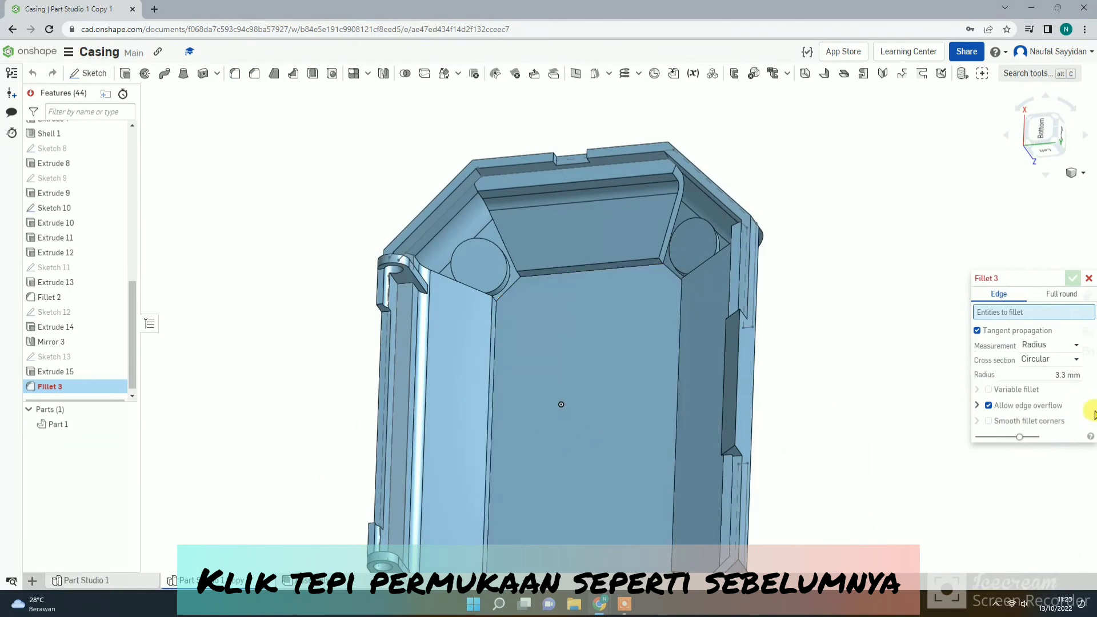
right_click_drag(682, 336, 682, 345)
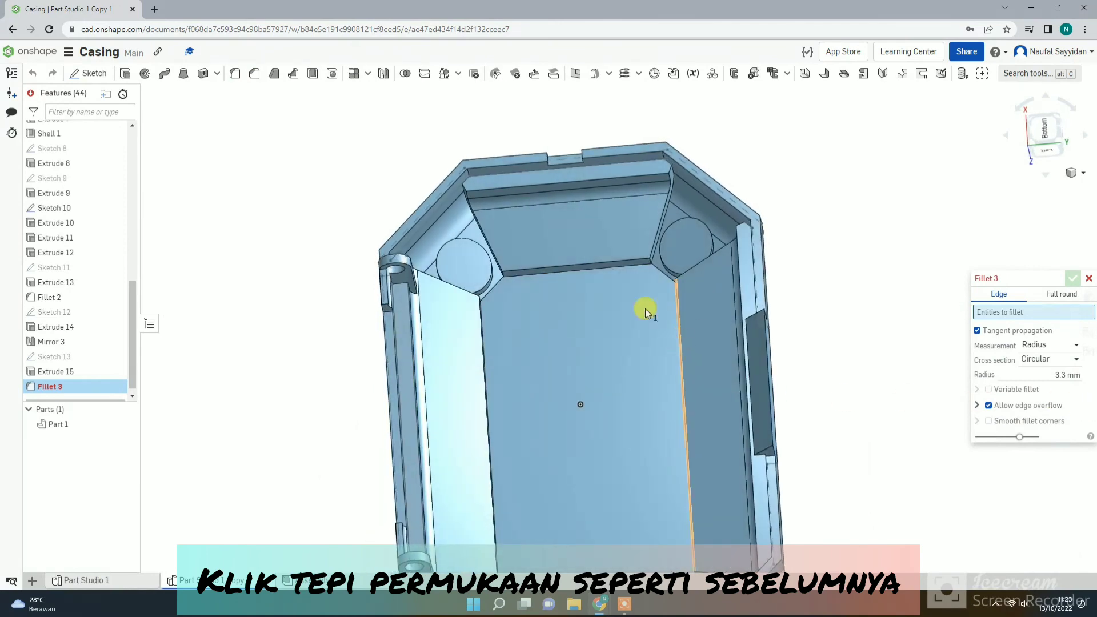
Step: Add the two short inner floor edges and the remaining long one to the fillet and complete it
left_click(619, 260)
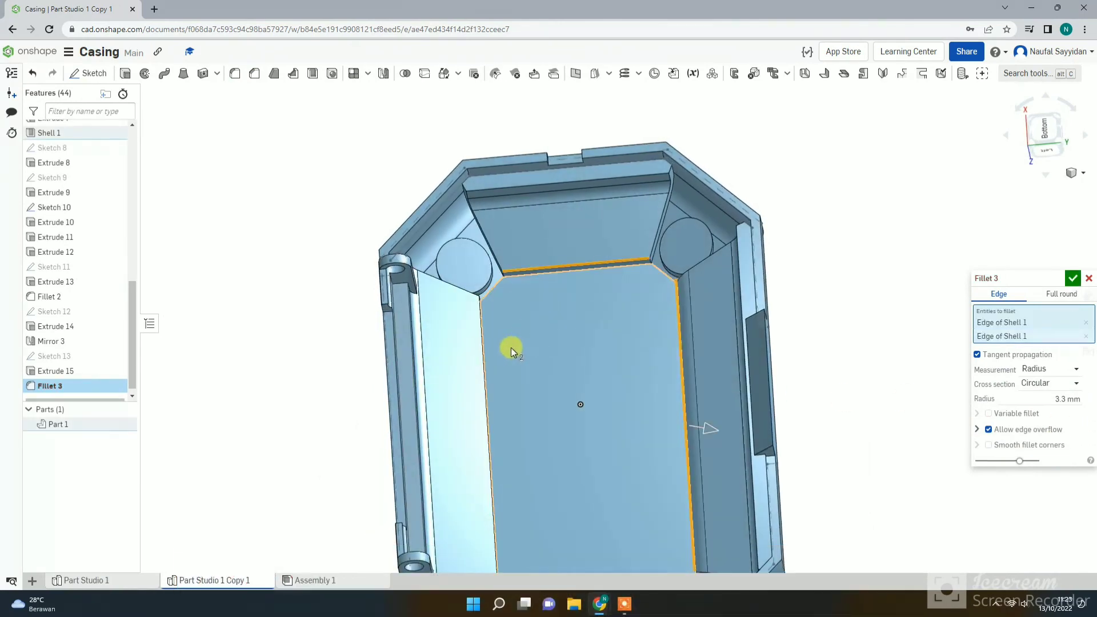
left_click(482, 372)
right_click_drag(584, 447, 701, 446)
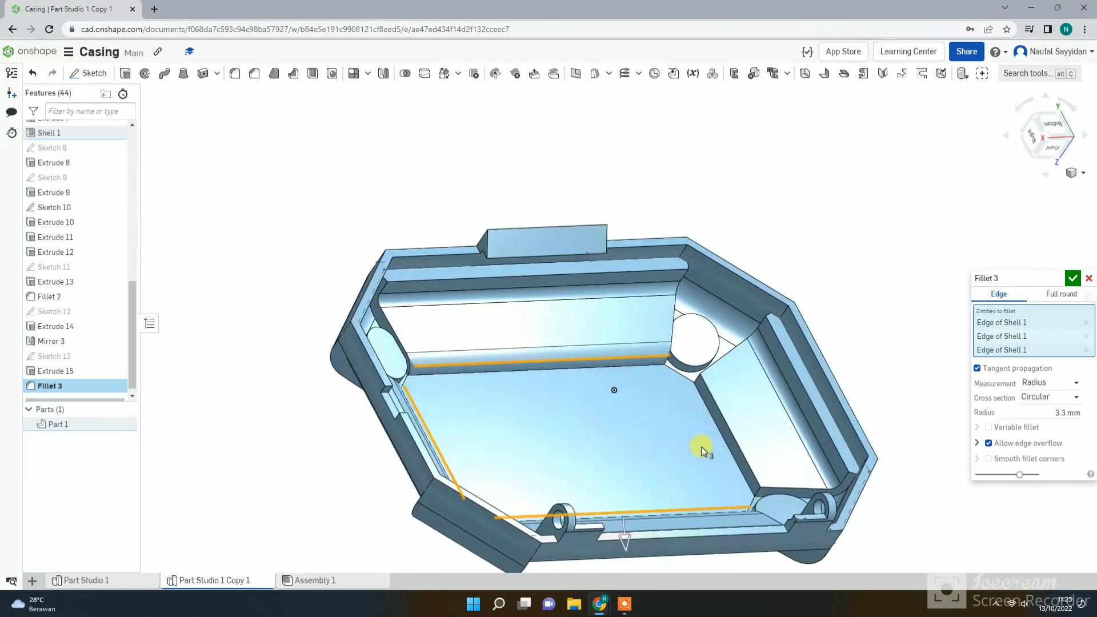
left_click(734, 438)
left_click(1073, 278)
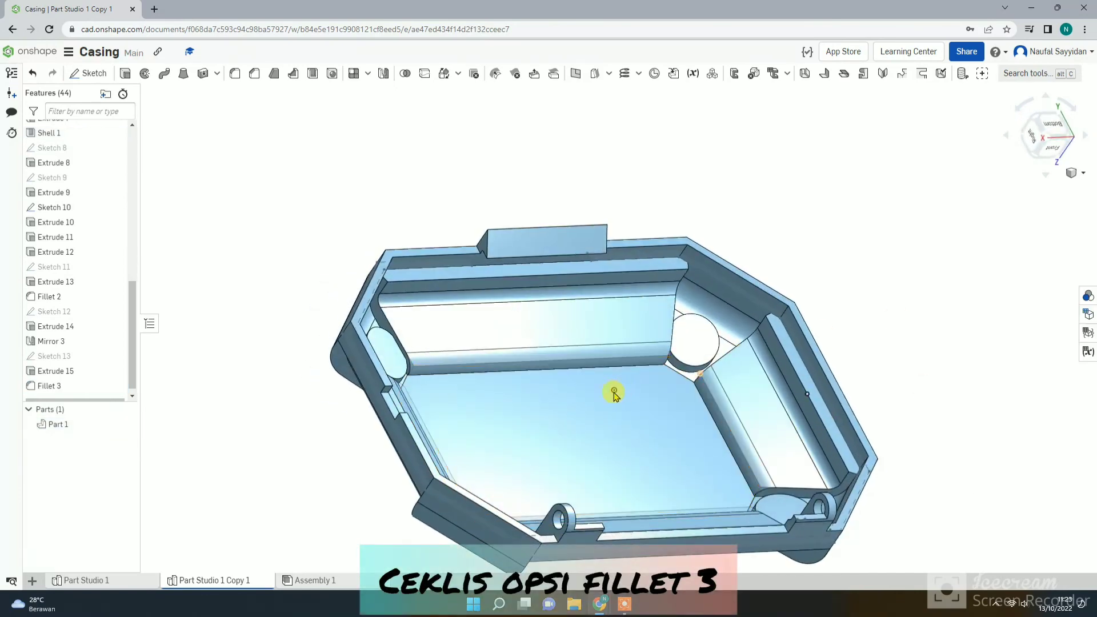
Step: Open Assembly 1
right_click_drag(613, 393, 537, 373)
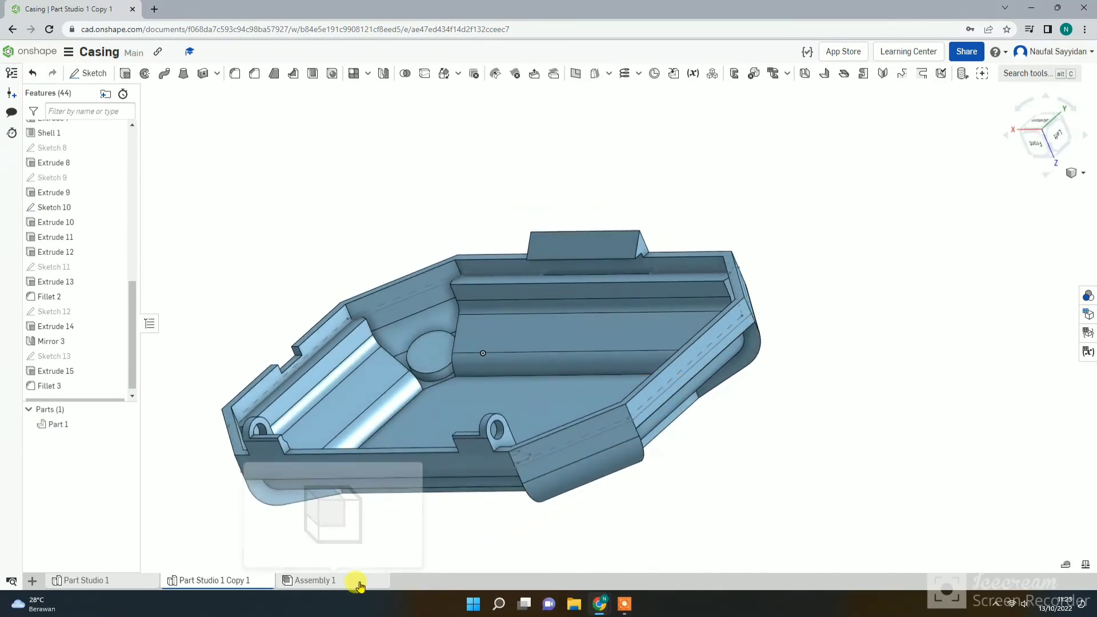
left_click(359, 583)
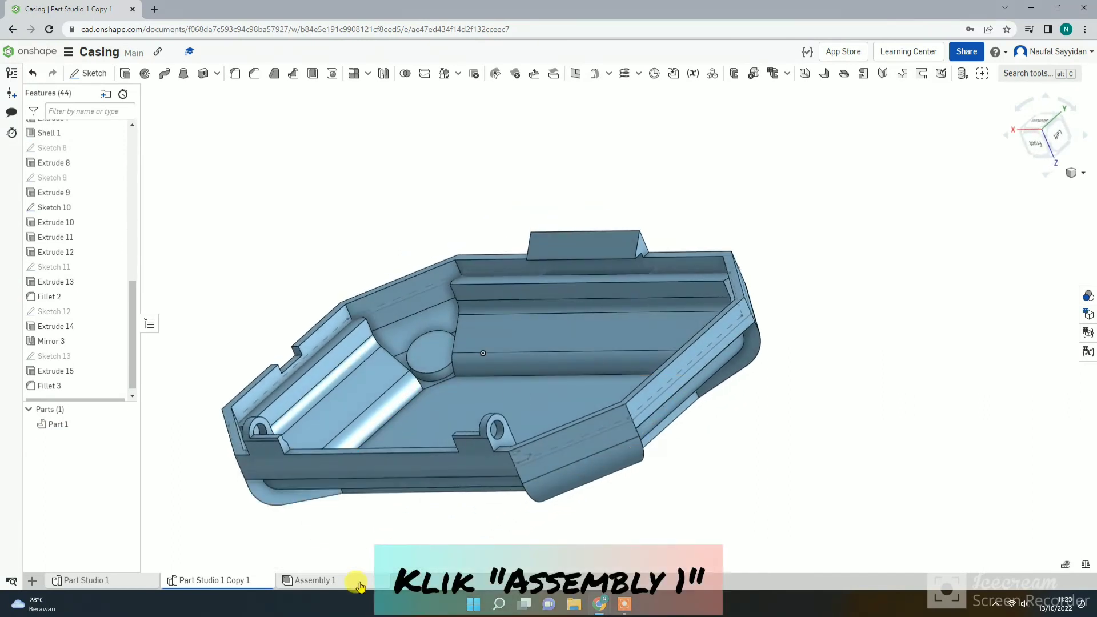